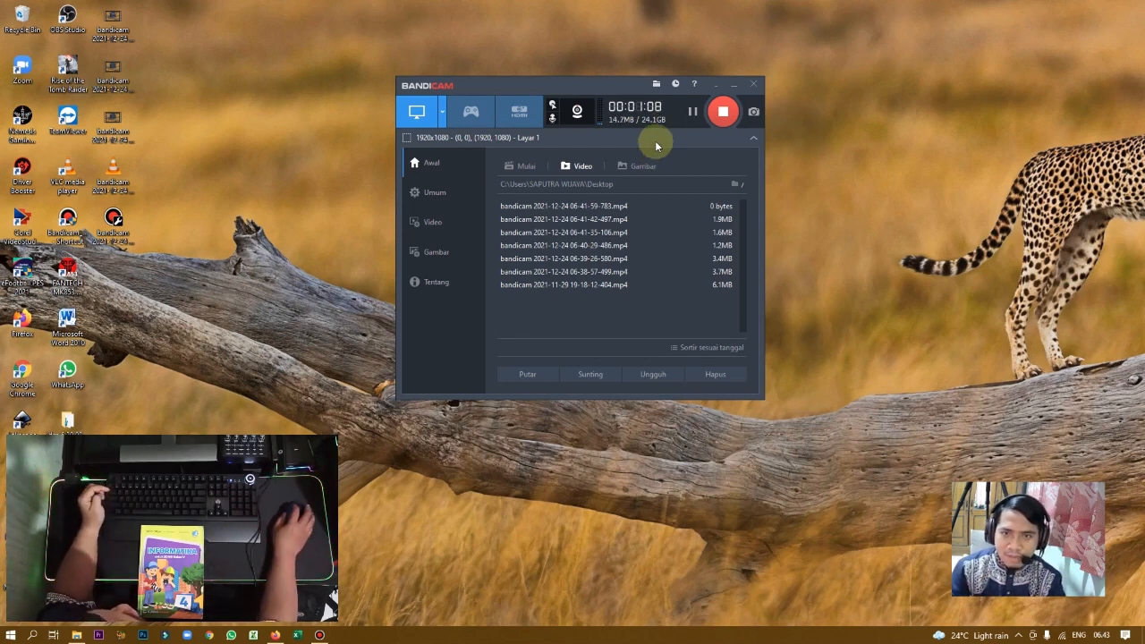
# Step: Hide the Bandicam recorder window and dismiss its notification so the desktop is clear
pyautogui.click(717, 82)
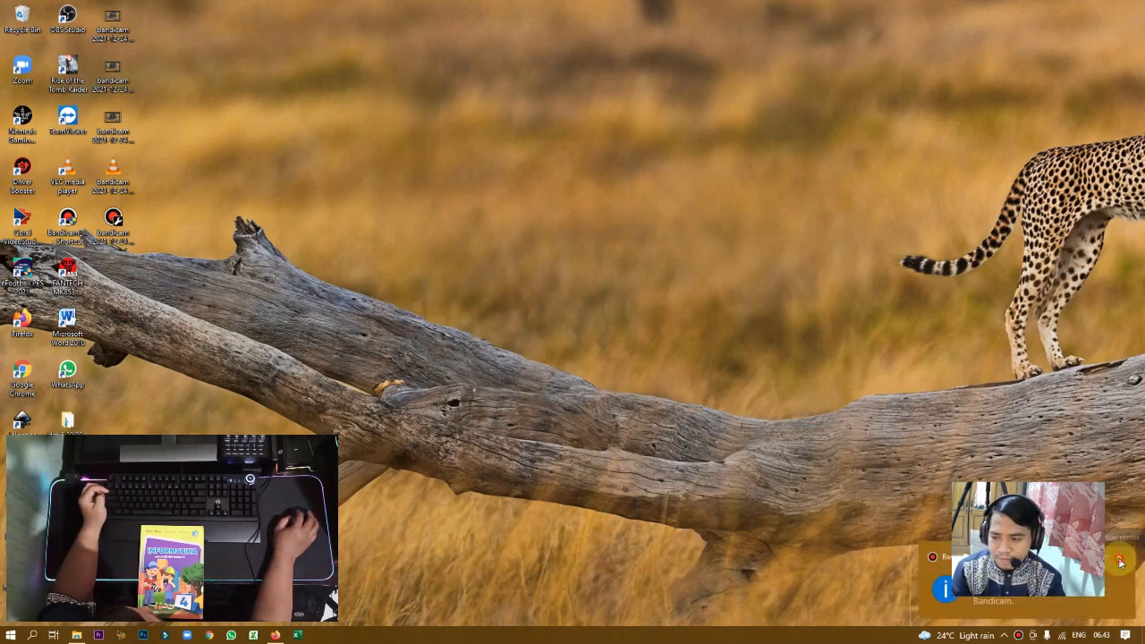
pyautogui.click(1119, 558)
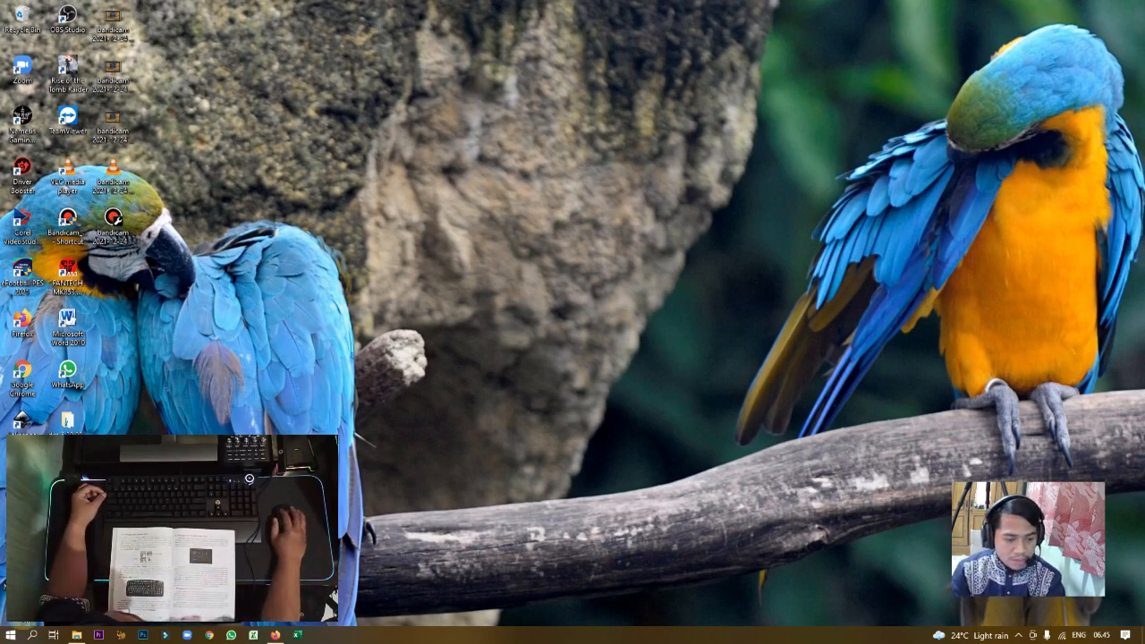
# Step: Launch Word 2010 with a blank document and enlarge the page view to 170%
pyautogui.click(31, 638)
pyautogui.write('word')
pyautogui.press('Return')
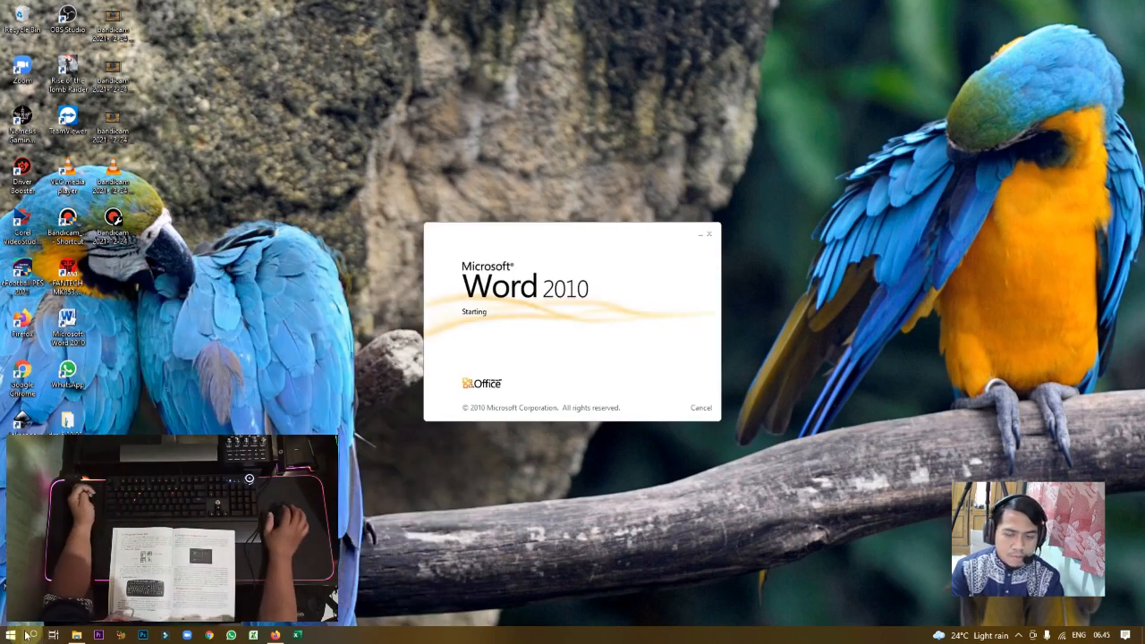
pyautogui.keyDown('ctrl'); pyautogui.scroll(6, 425, 368); pyautogui.keyUp('ctrl')
pyautogui.keyDown('ctrl'); pyautogui.scroll(3, 425, 368); pyautogui.keyUp('ctrl')
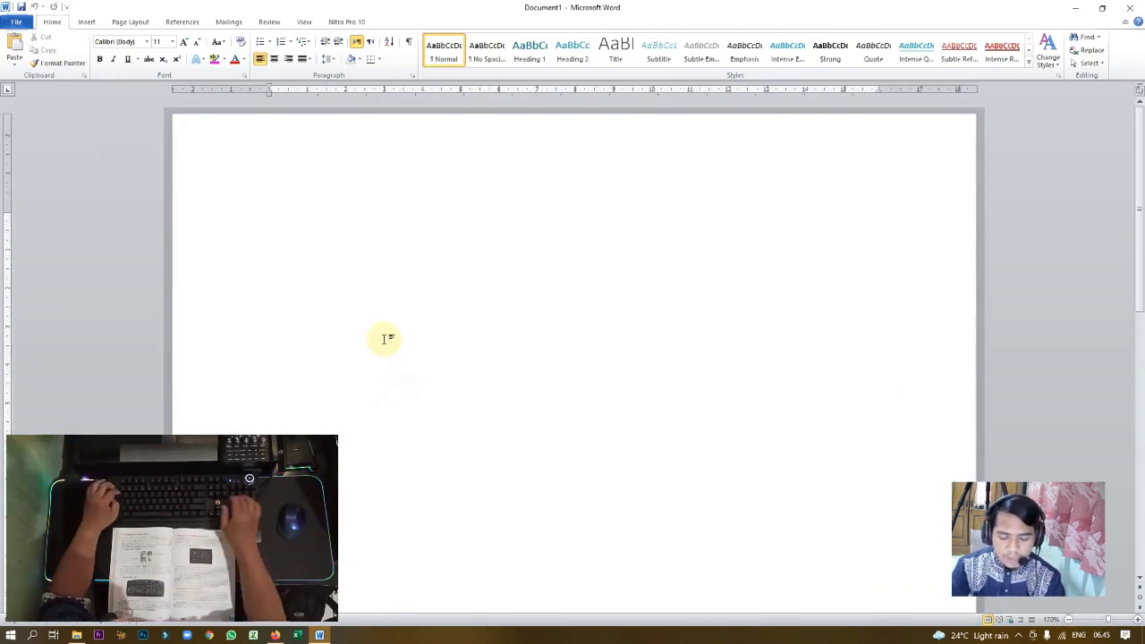
# Step: Write the line "Kita mengetik CONTOHNYA tombolnya menjadi lebih kecil" and start a new paragraph below it
pyautogui.write('Kita mengetik')
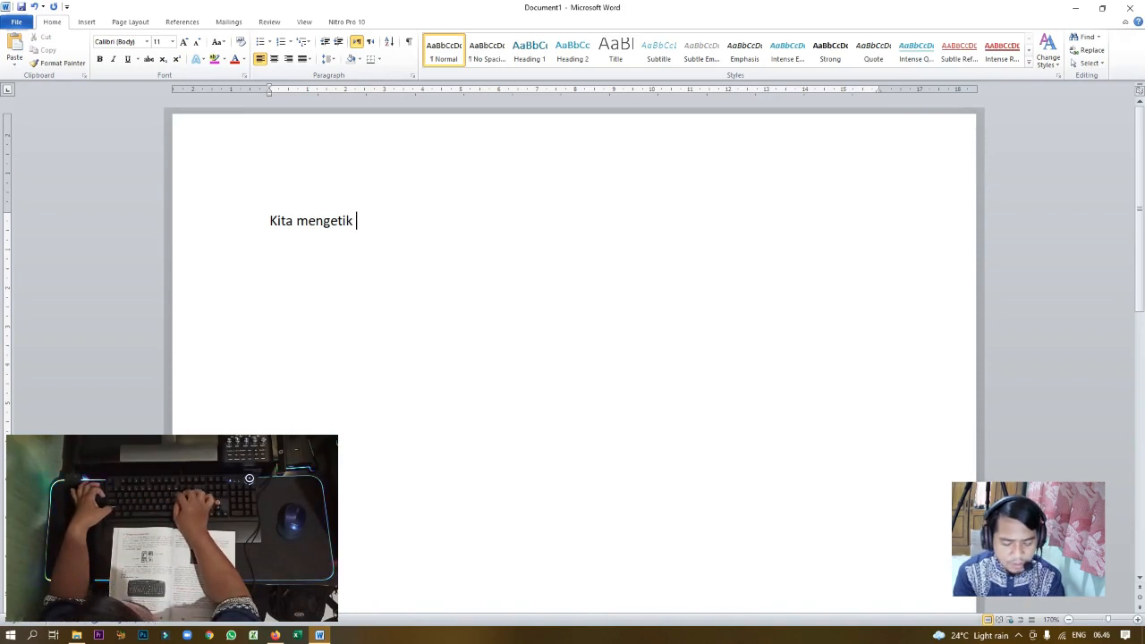
pyautogui.write('CON')
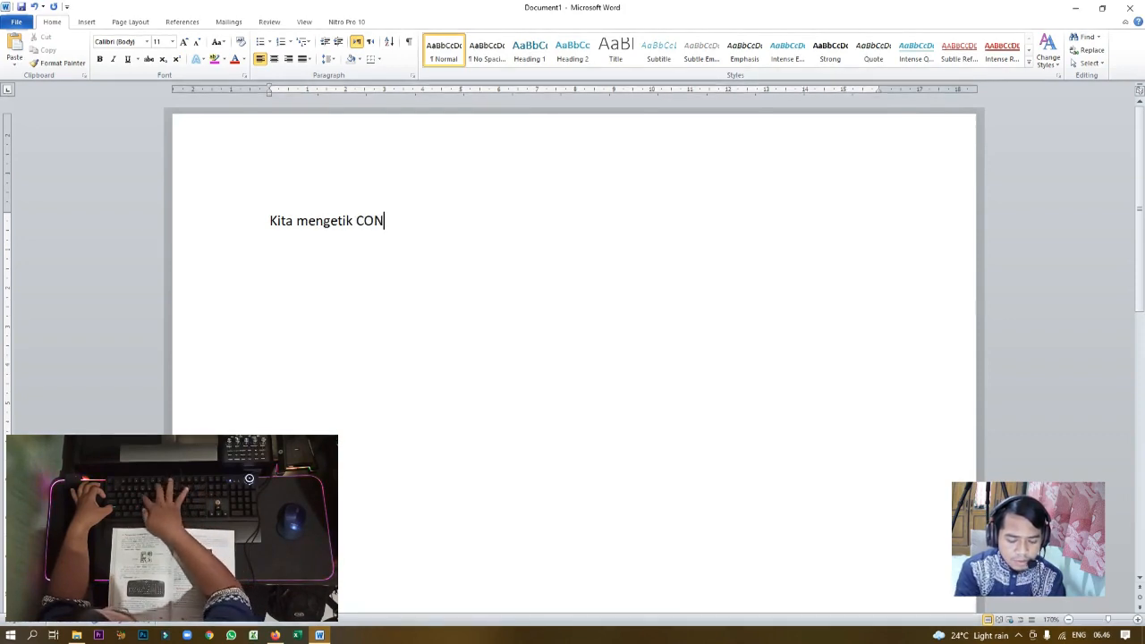
pyautogui.write('TOHNYA')
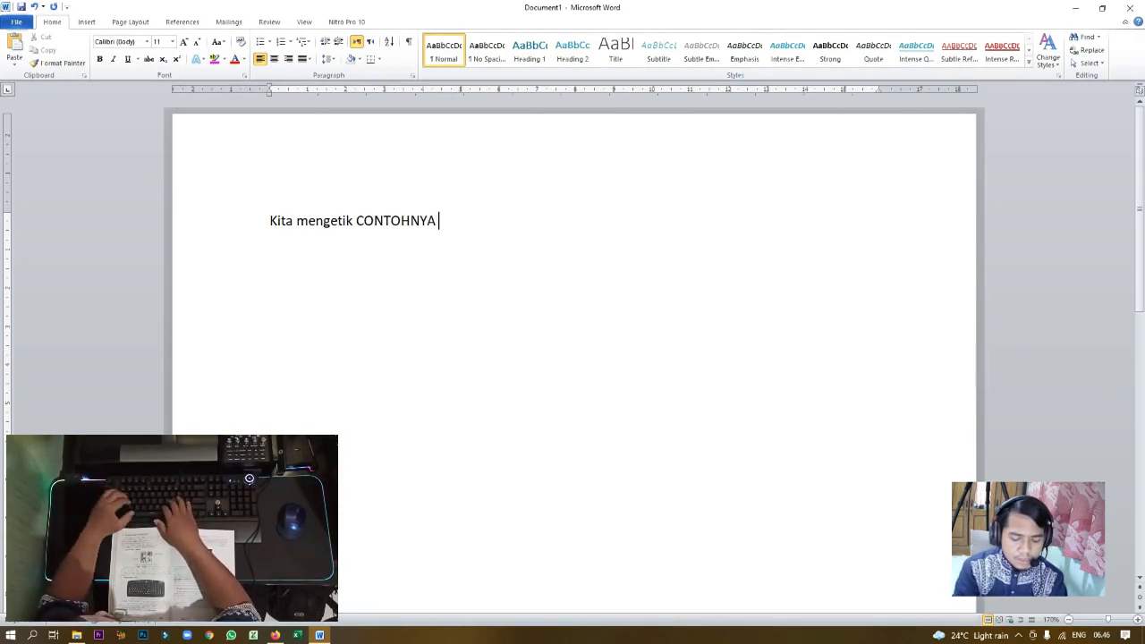
pyautogui.write('tombolnya')
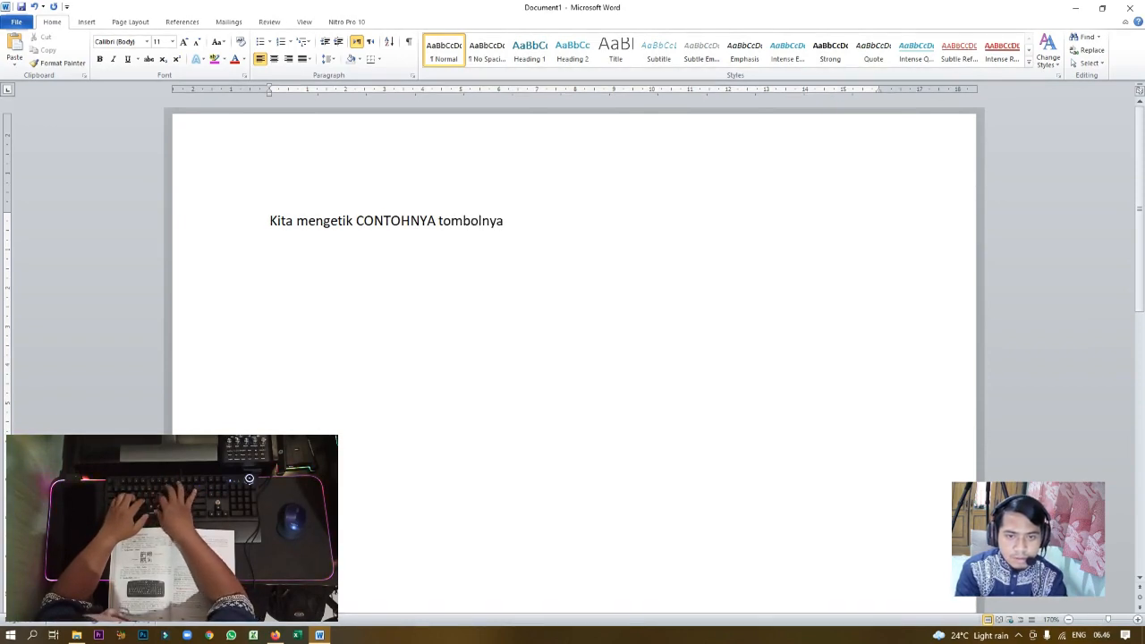
pyautogui.write(' menjadi lebih kecil')
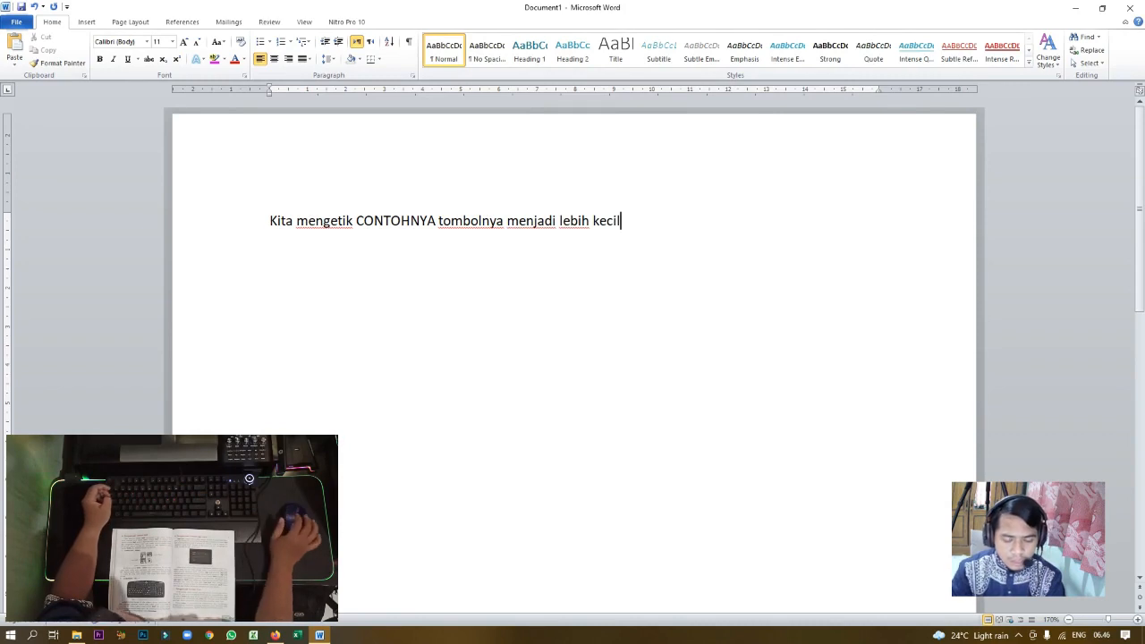
pyautogui.press('Return')
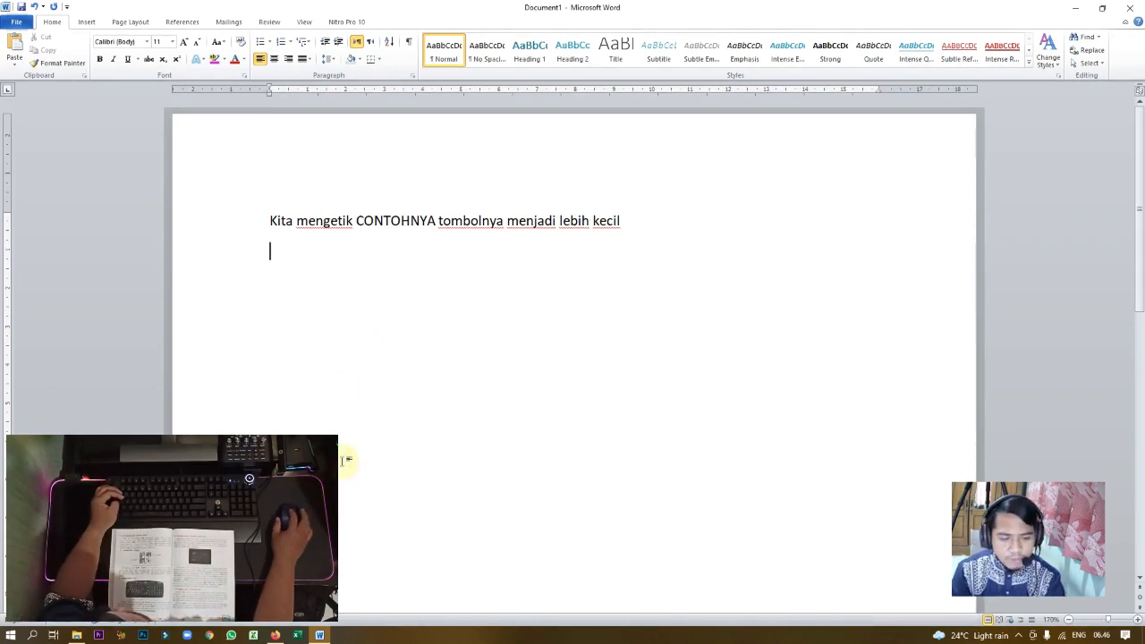
# Step: Open the Pictures folder in File Explorer, return to the desktop and permanently empty the Recycle Bin
pyautogui.click(77, 636)
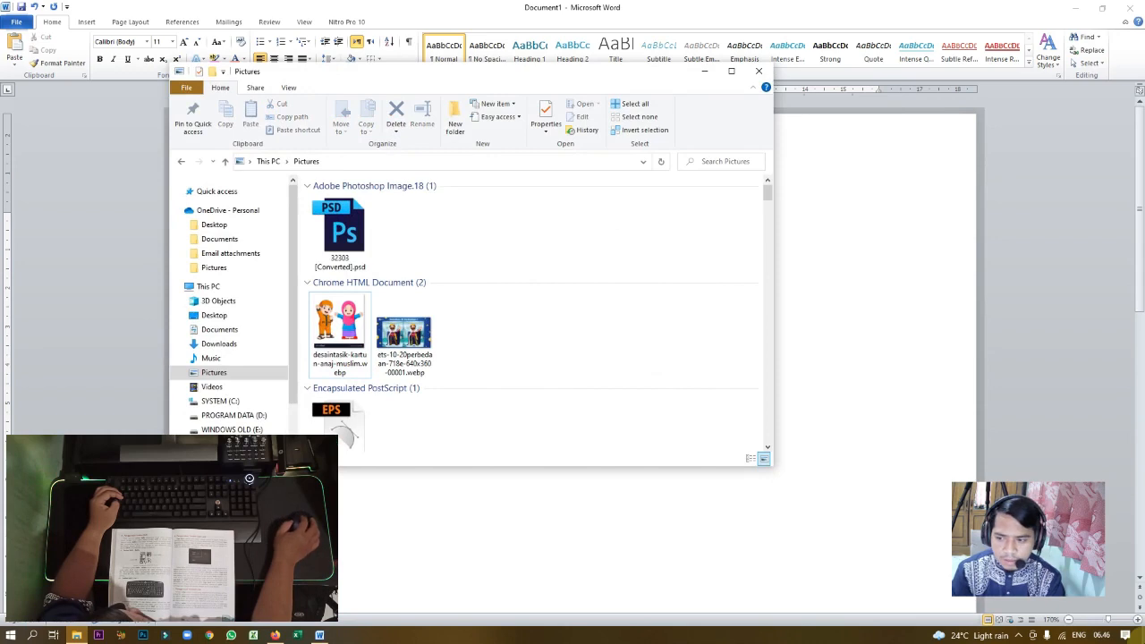
pyautogui.press('super+d')
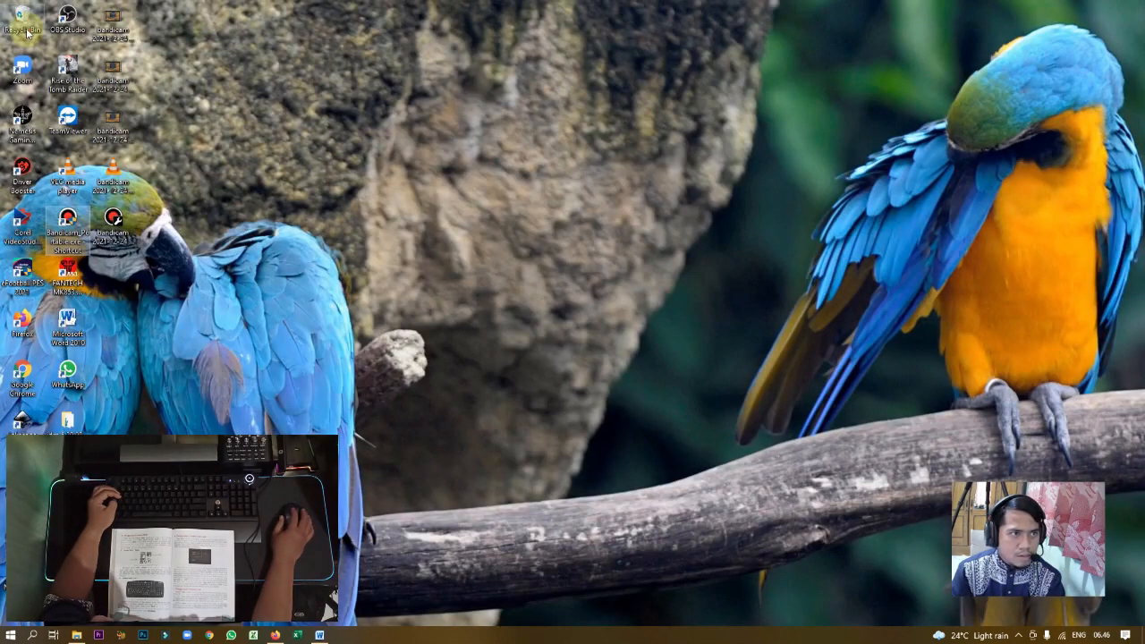
pyautogui.rightClick(28, 32)
pyautogui.click(658, 240)
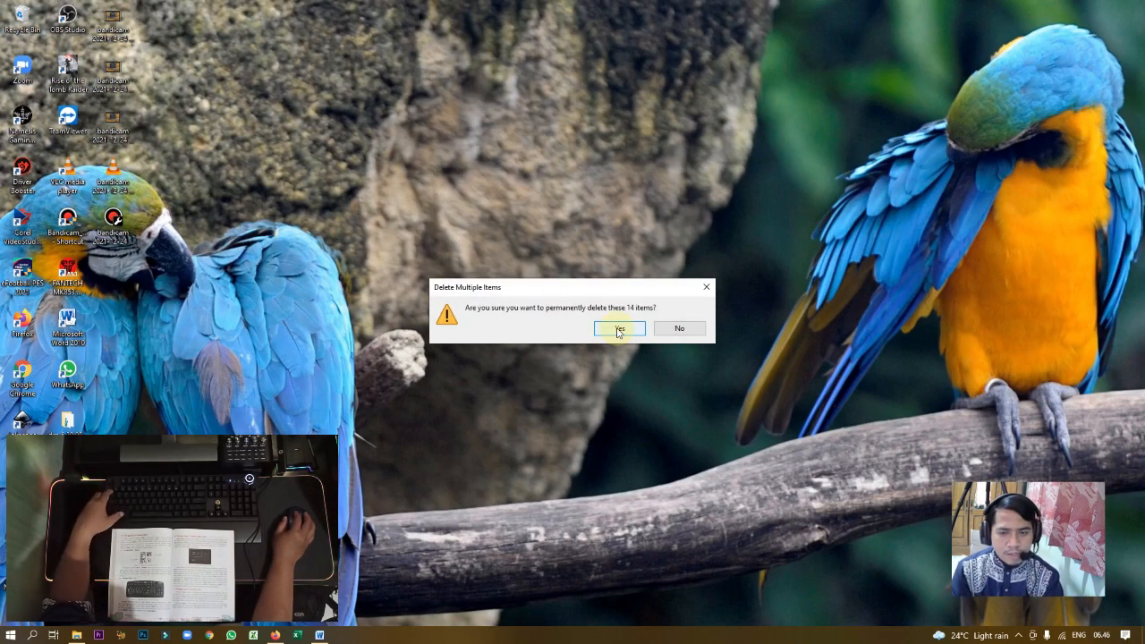
pyautogui.click(617, 327)
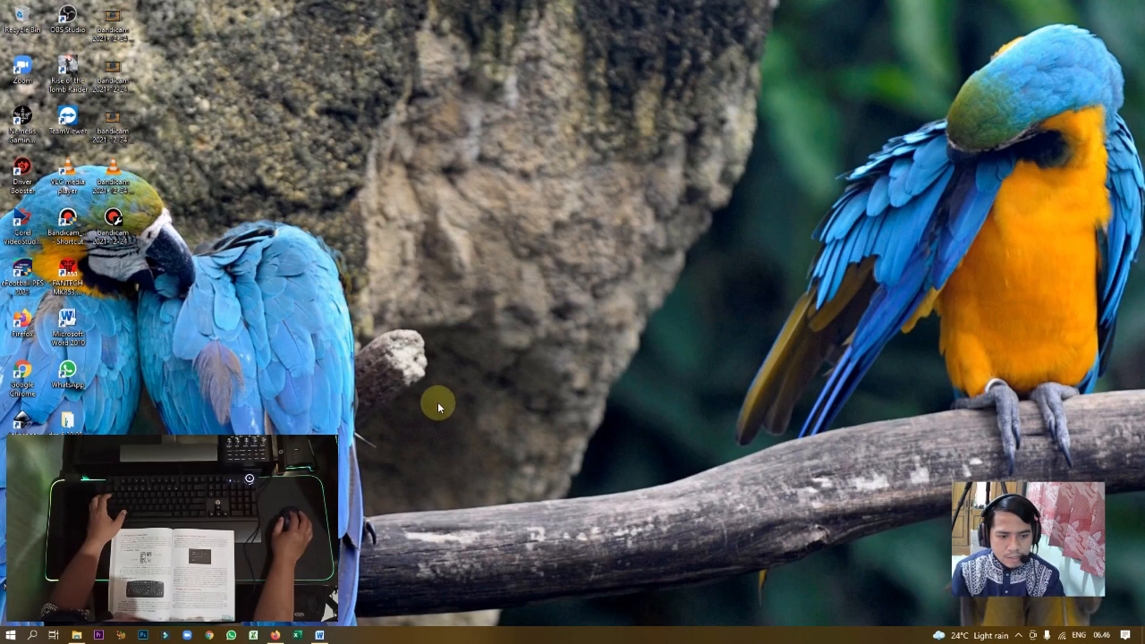
# Step: Switch back to the Pictures folder and delete desaintasik-kartun-anaj-muslim.webp to the Recycle Bin
pyautogui.hotkey('alt', 'Tab')
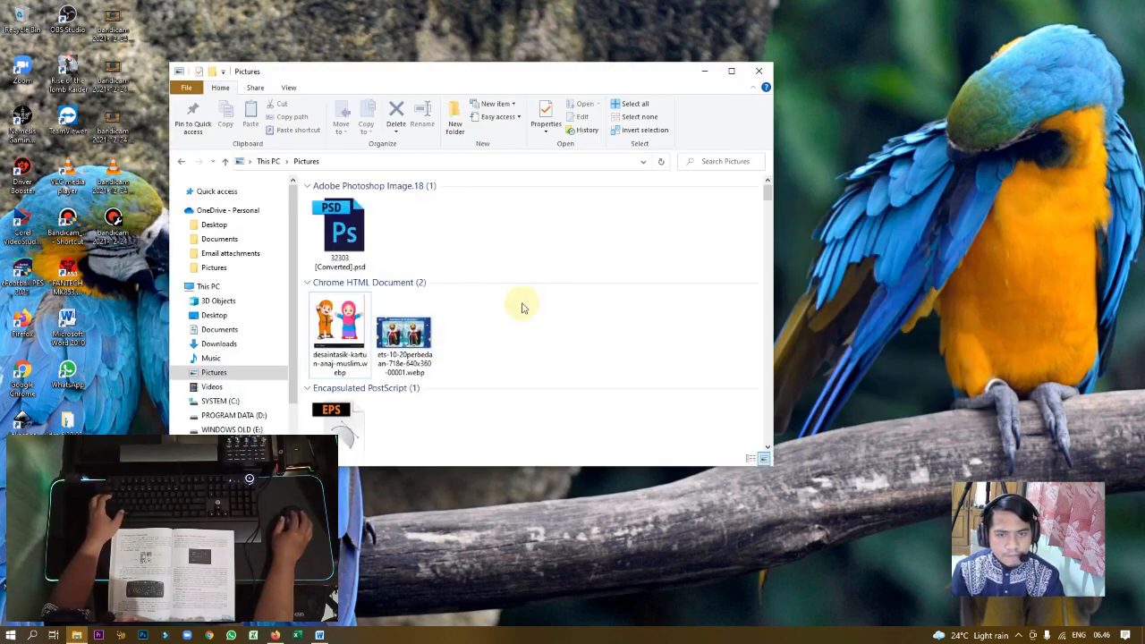
pyautogui.click(358, 353)
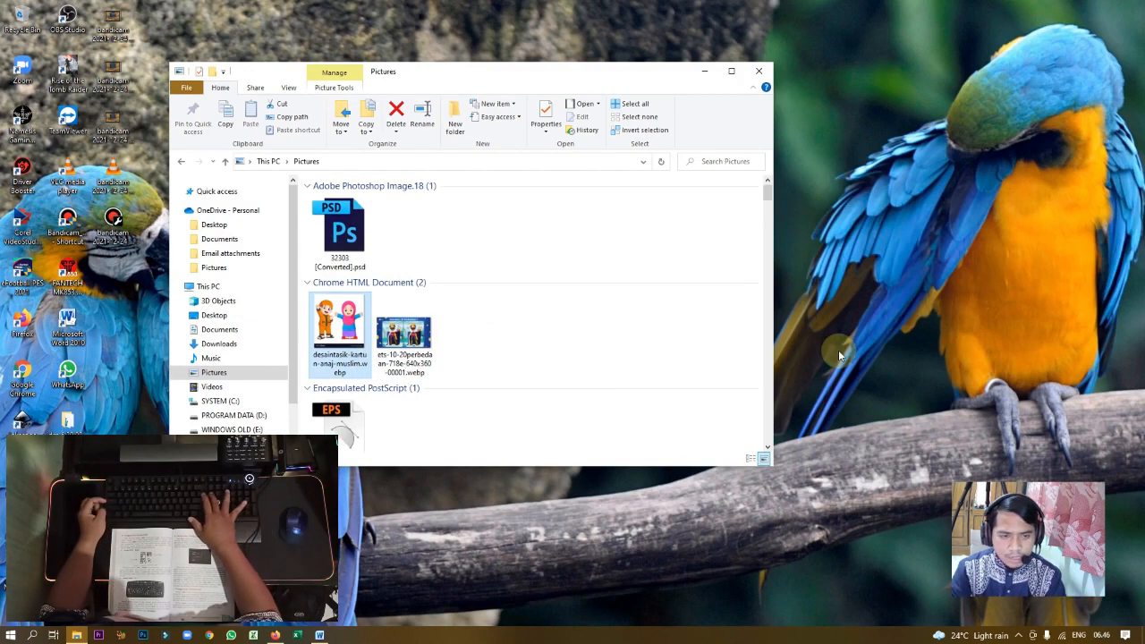
pyautogui.press('Delete')
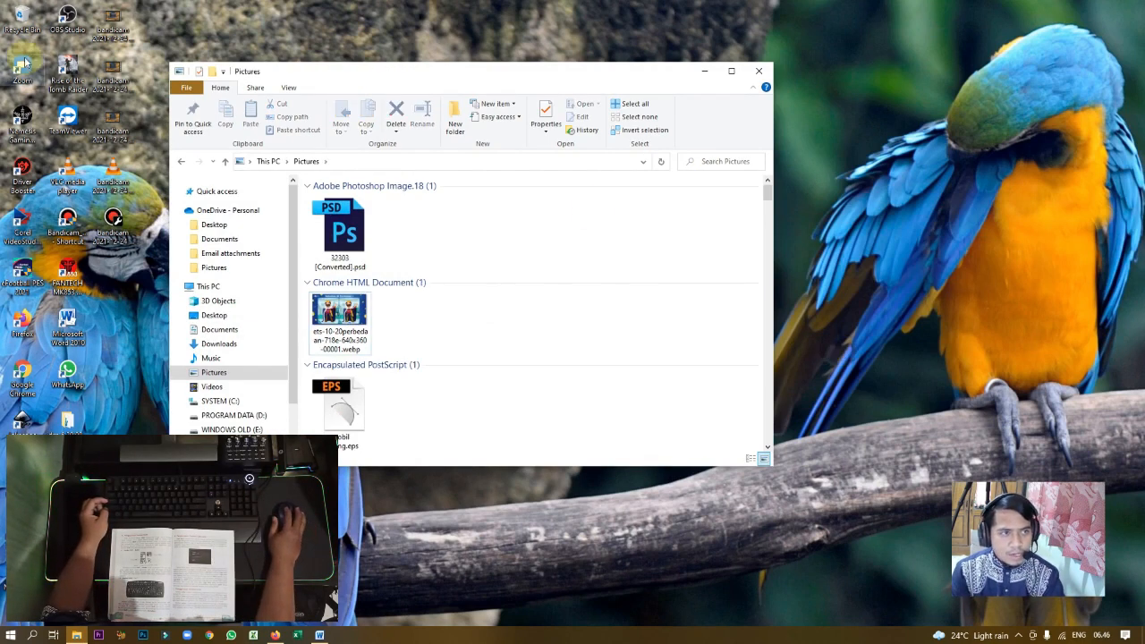
# Step: Restore desaintasik-kartun-anaj-muslim.webp from the Recycle Bin to its original folder and close the Recycle Bin window
pyautogui.doubleClick(21, 18)
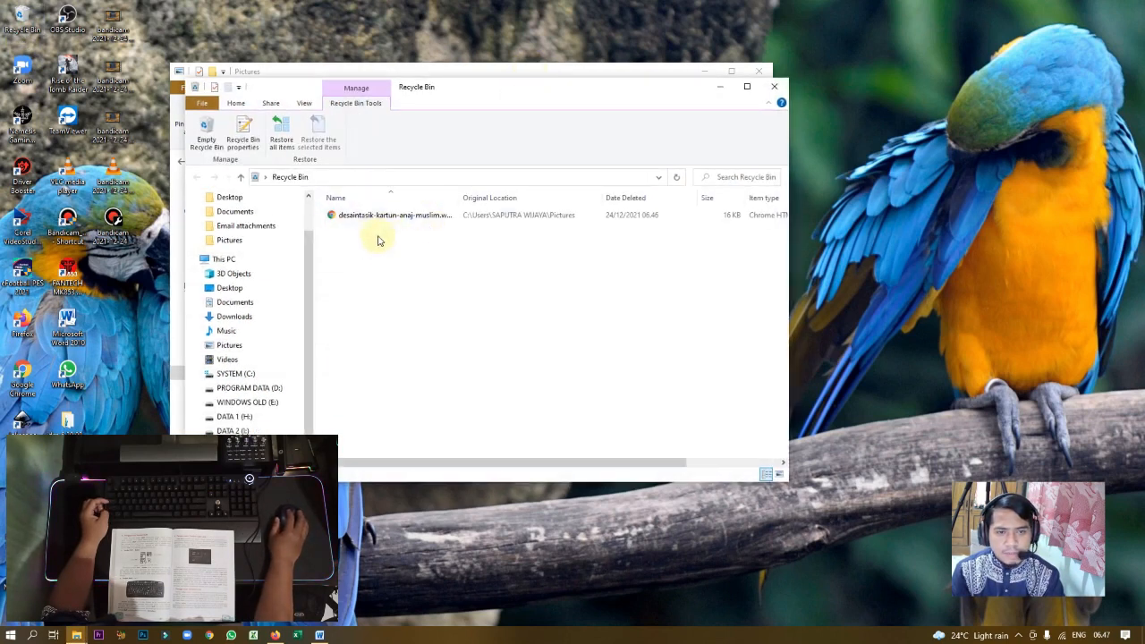
pyautogui.click(381, 221)
pyautogui.rightClick(383, 220)
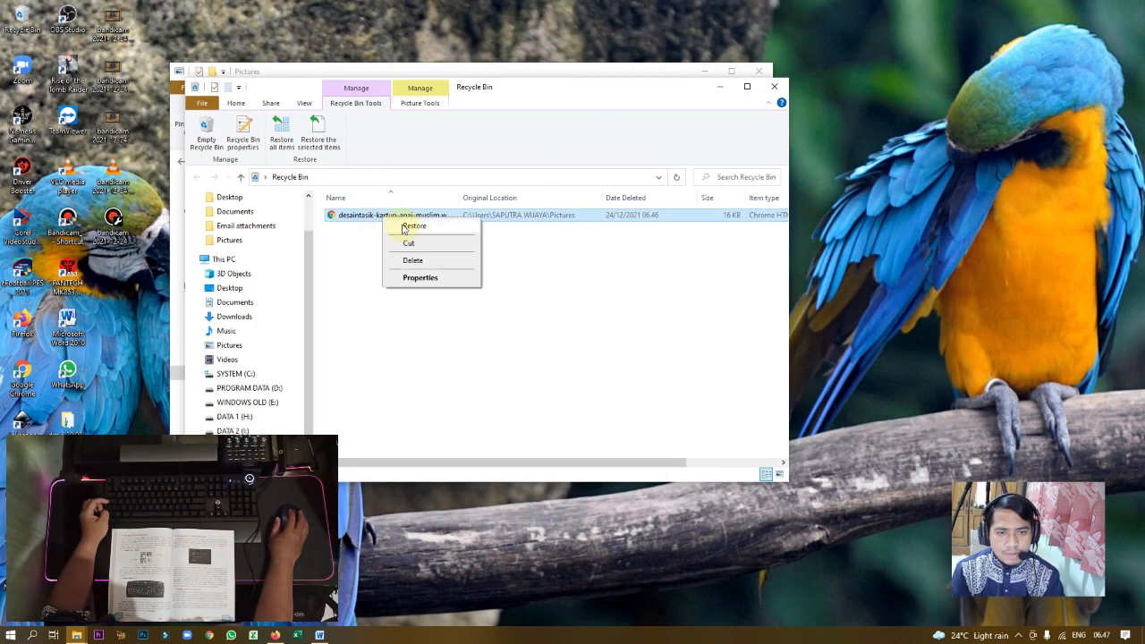
pyautogui.click(403, 227)
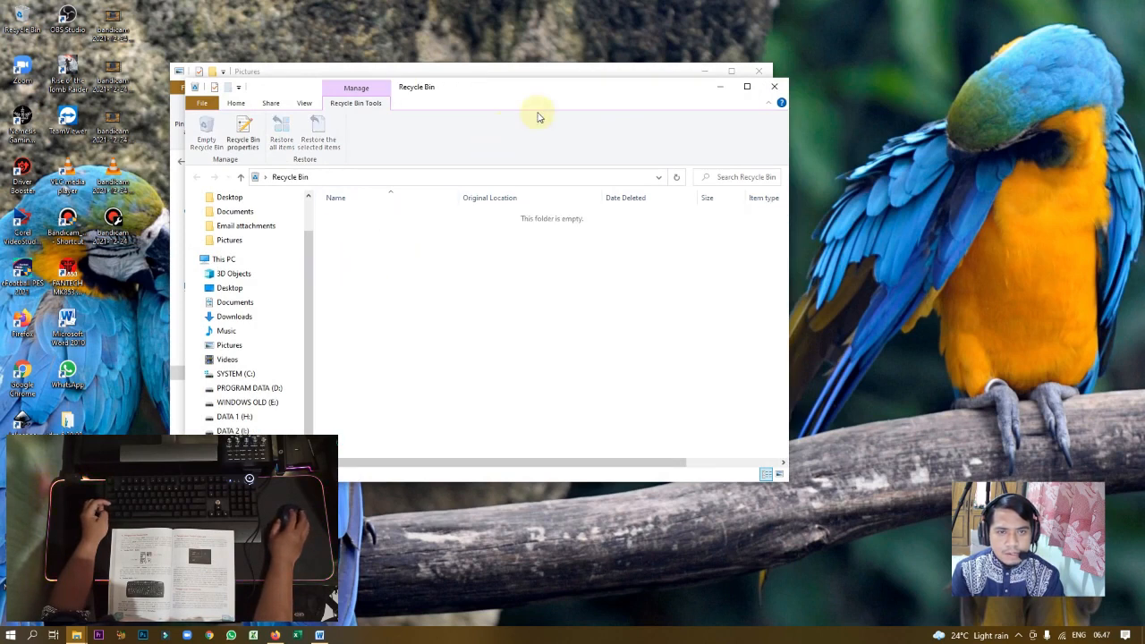
pyautogui.click(774, 86)
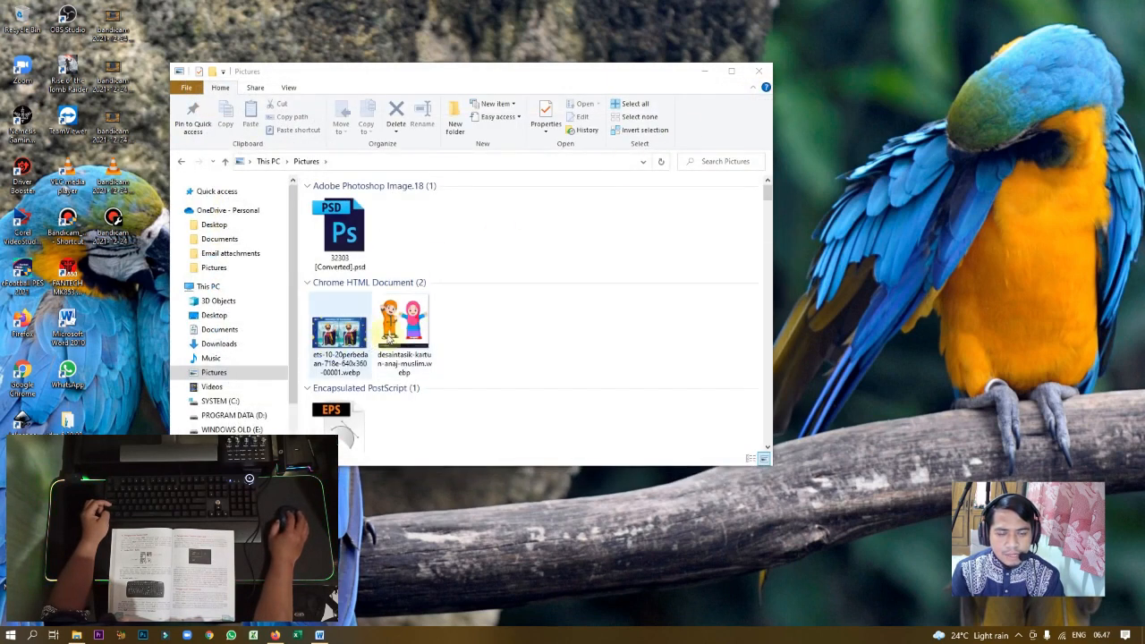
# Step: Permanently delete both webp images in the Chrome HTML Document group of Pictures, bypassing the Recycle Bin
pyautogui.click(475, 329)
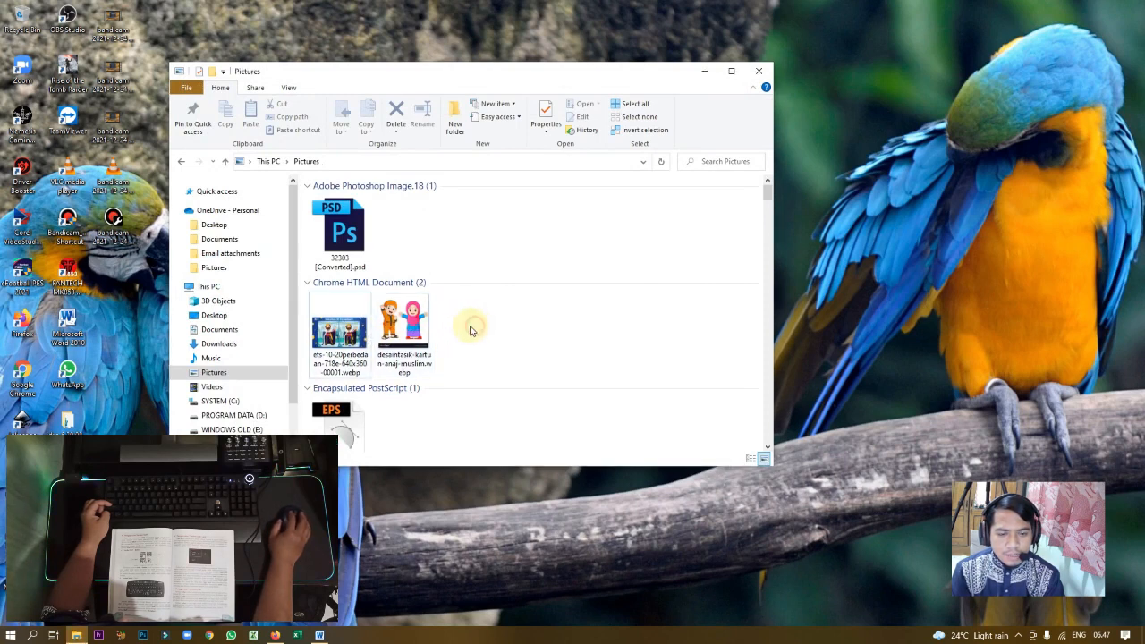
pyautogui.moveTo(472, 331); pyautogui.dragTo(324, 336)
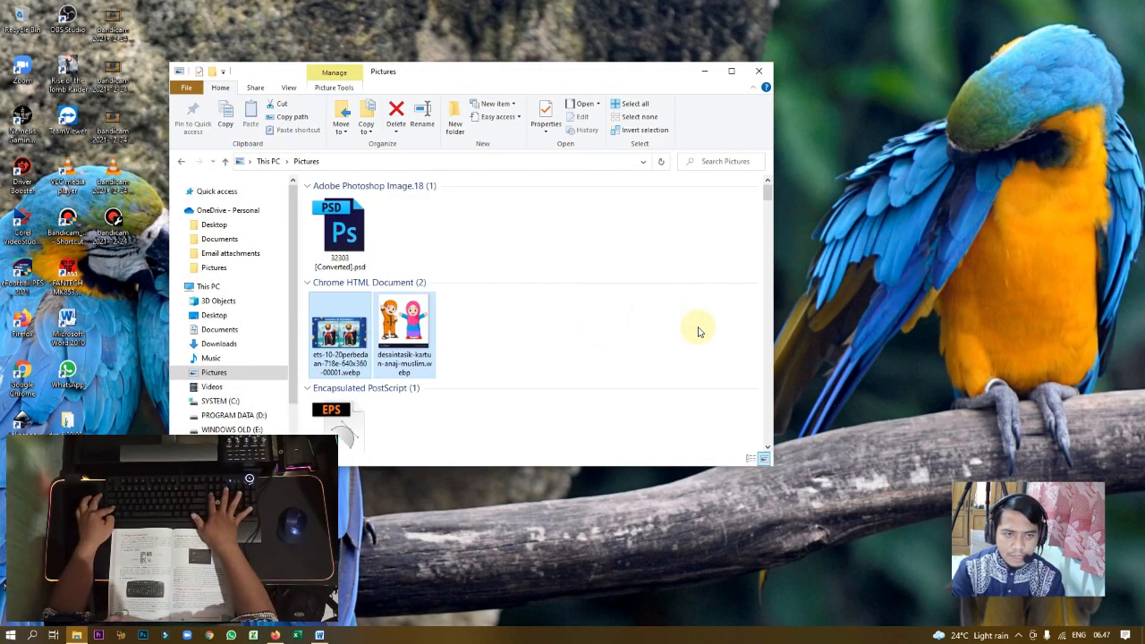
pyautogui.hotkey('shift', 'Delete')
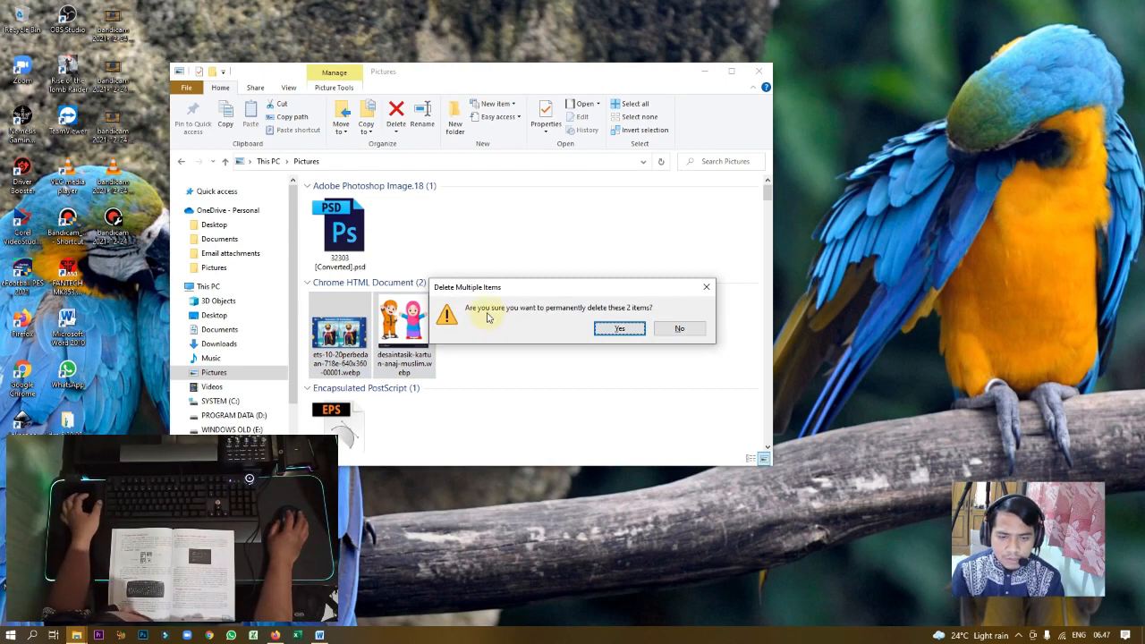
pyautogui.click(626, 329)
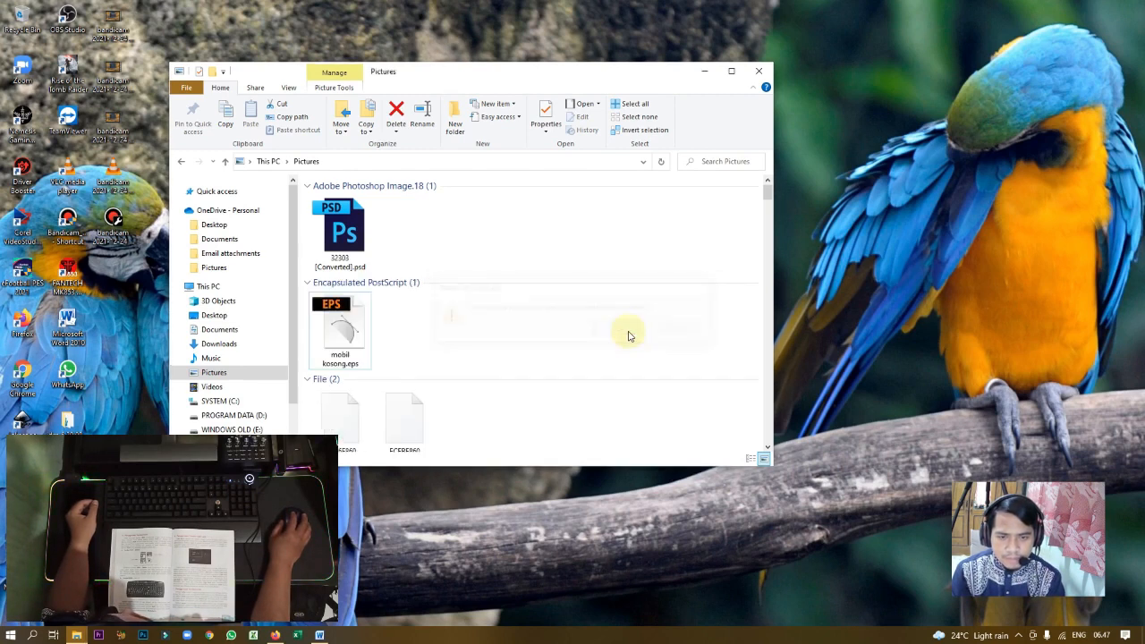
# Step: Check the Recycle Bin for the deleted images and view the folders and drives in This PC
pyautogui.doubleClick(22, 17)
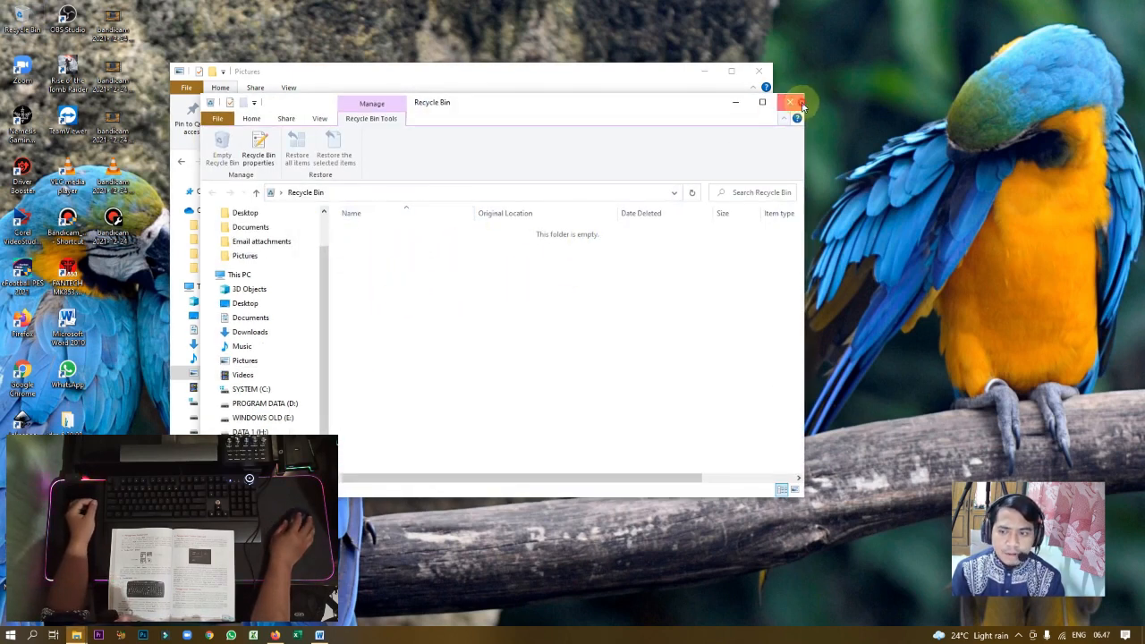
pyautogui.click(799, 102)
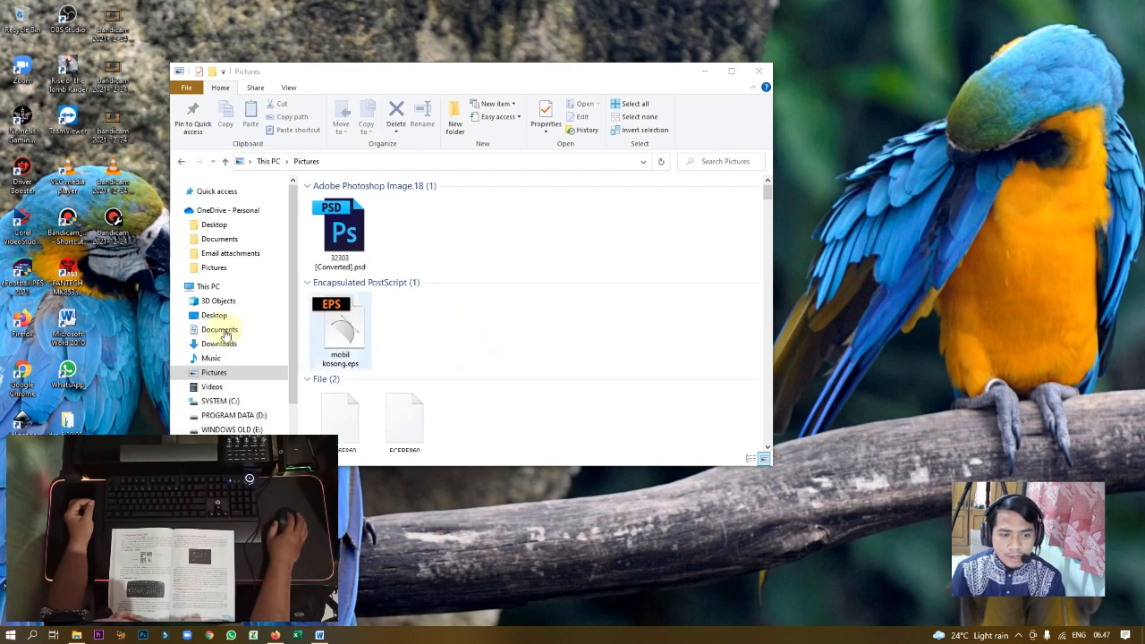
pyautogui.click(206, 286)
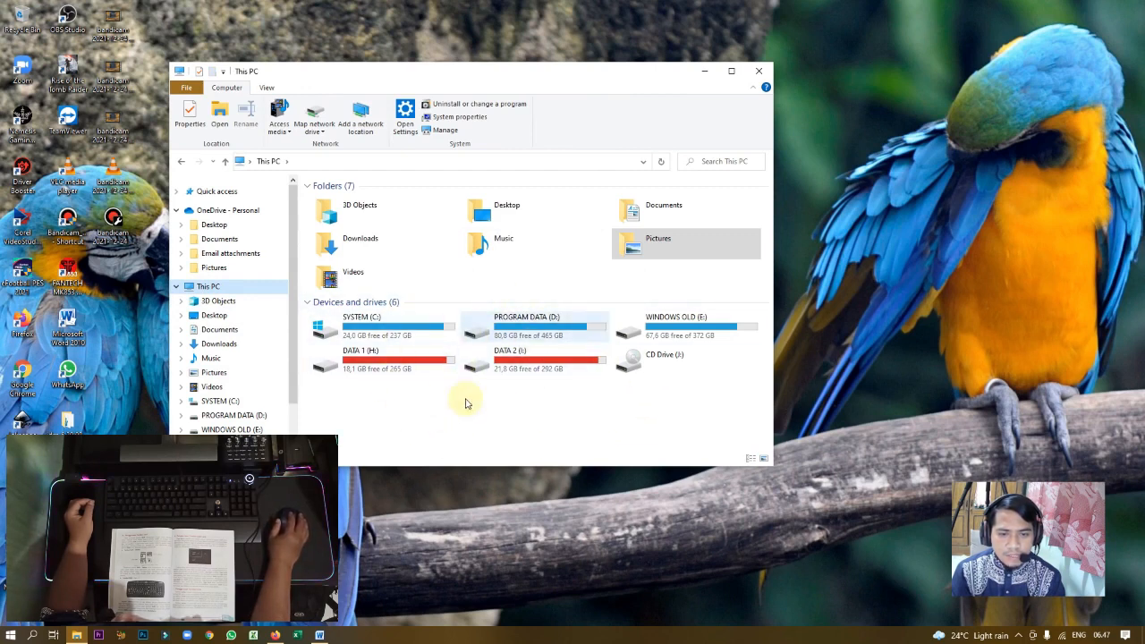
pyautogui.click(703, 71)
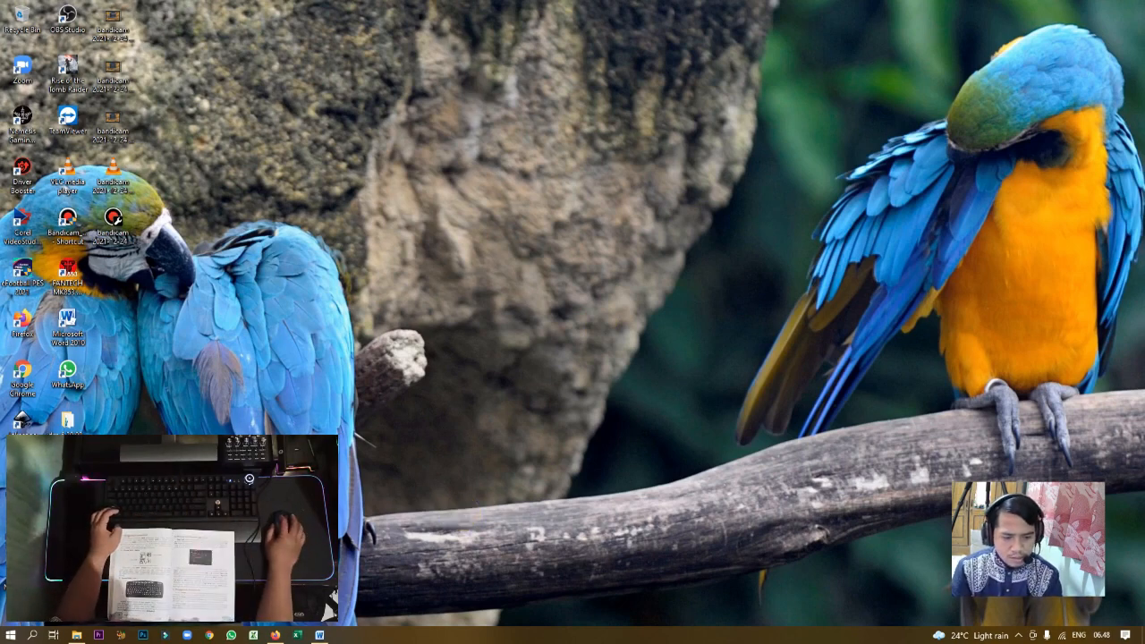
# Step: Switch back to the Word document and enter the letter "t" on its second line
pyautogui.click(320, 635)
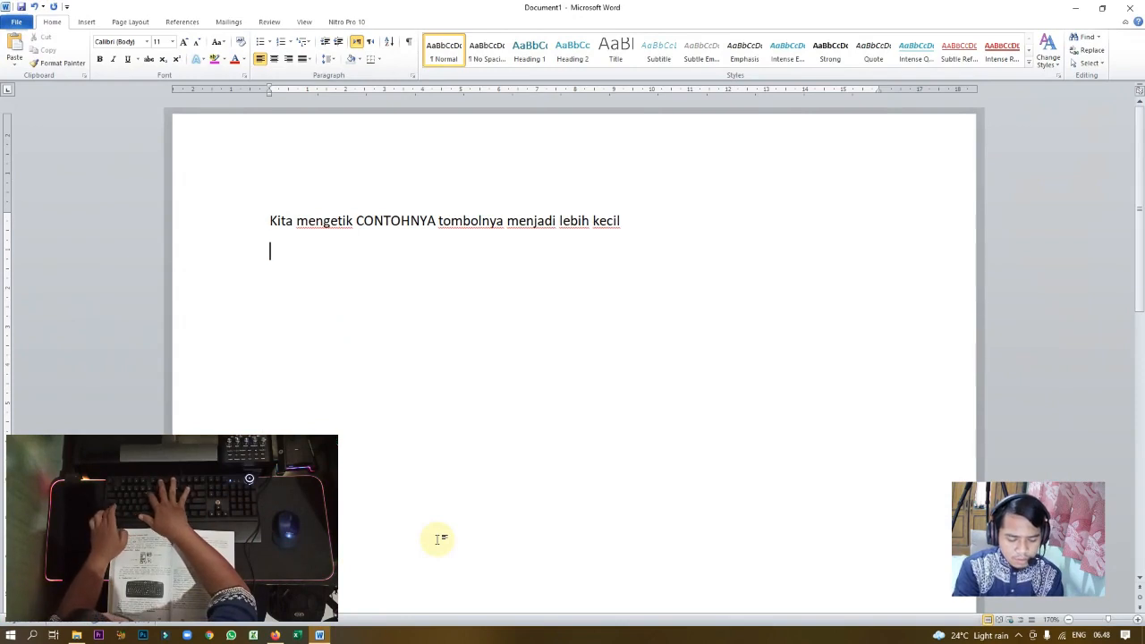
pyautogui.write('t')
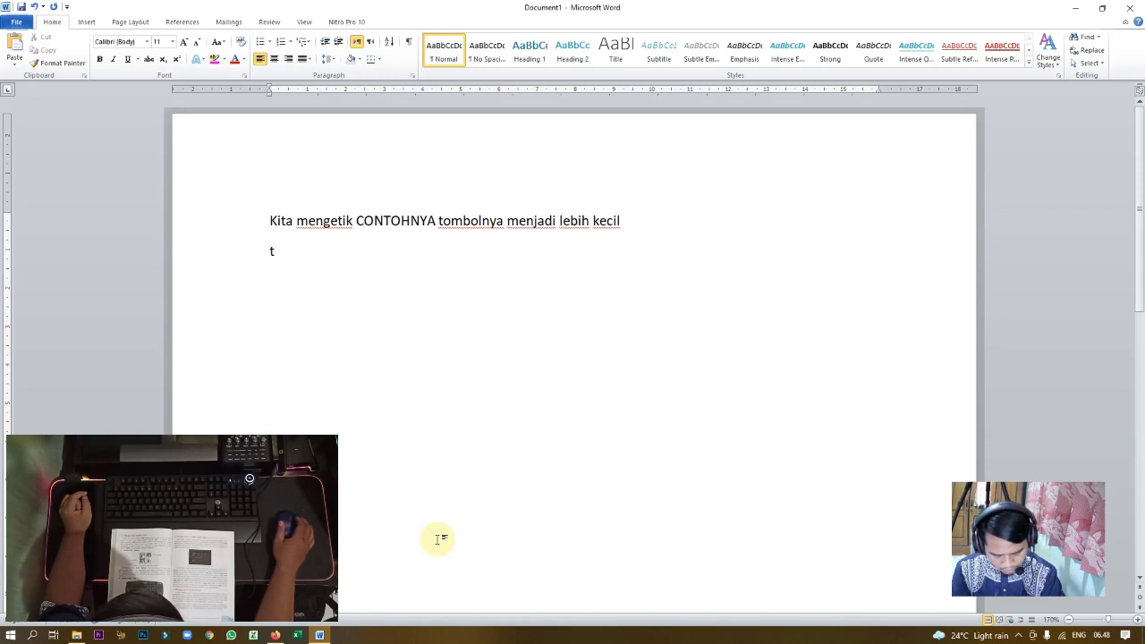
# Step: Switch to File Explorer, open the Documents folder and select Kapten_Kaizo.webp
pyautogui.click(85, 638)
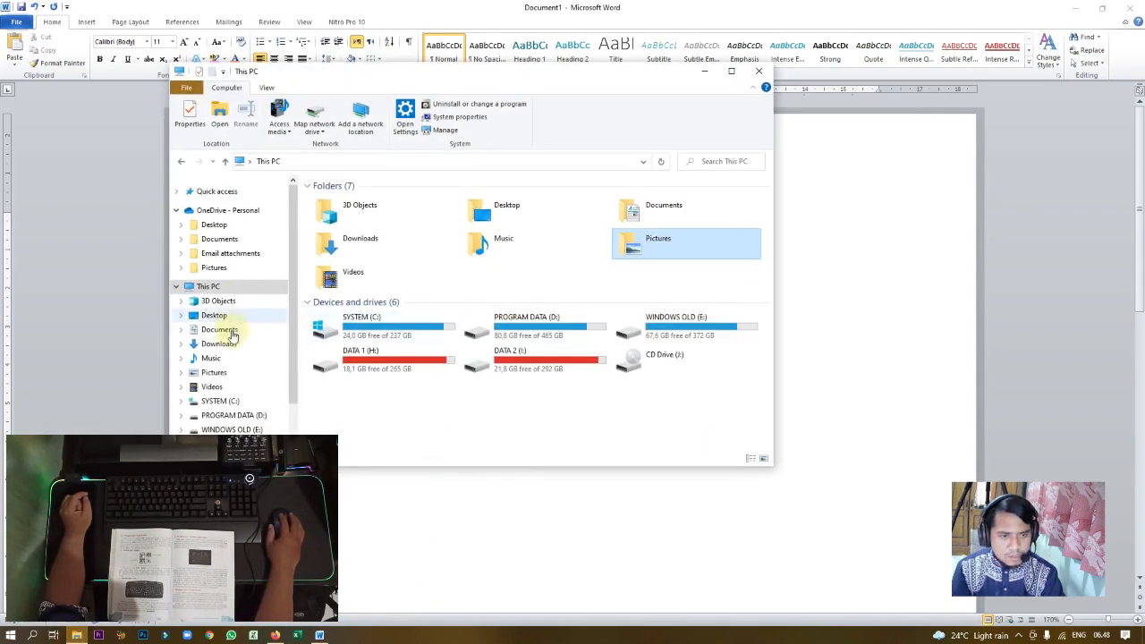
pyautogui.click(220, 329)
pyautogui.scroll(-2, 445, 319)
pyautogui.click(363, 321)
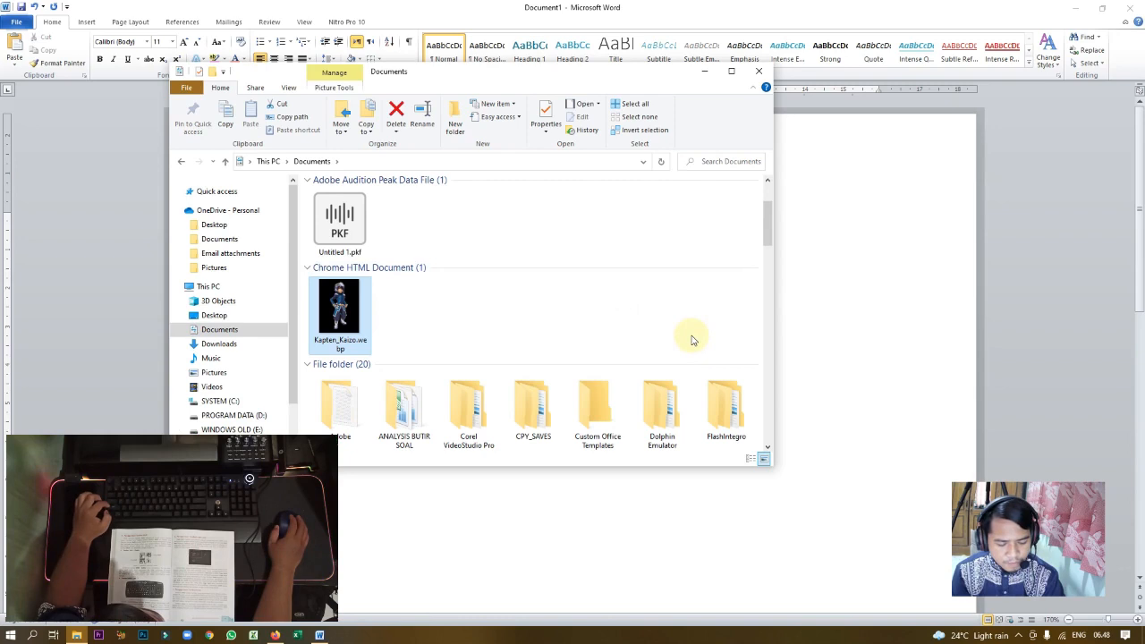
# Step: Open the name of Kapten_Kaizo.webp for editing and exit without entering a new name
pyautogui.rightClick(345, 309)
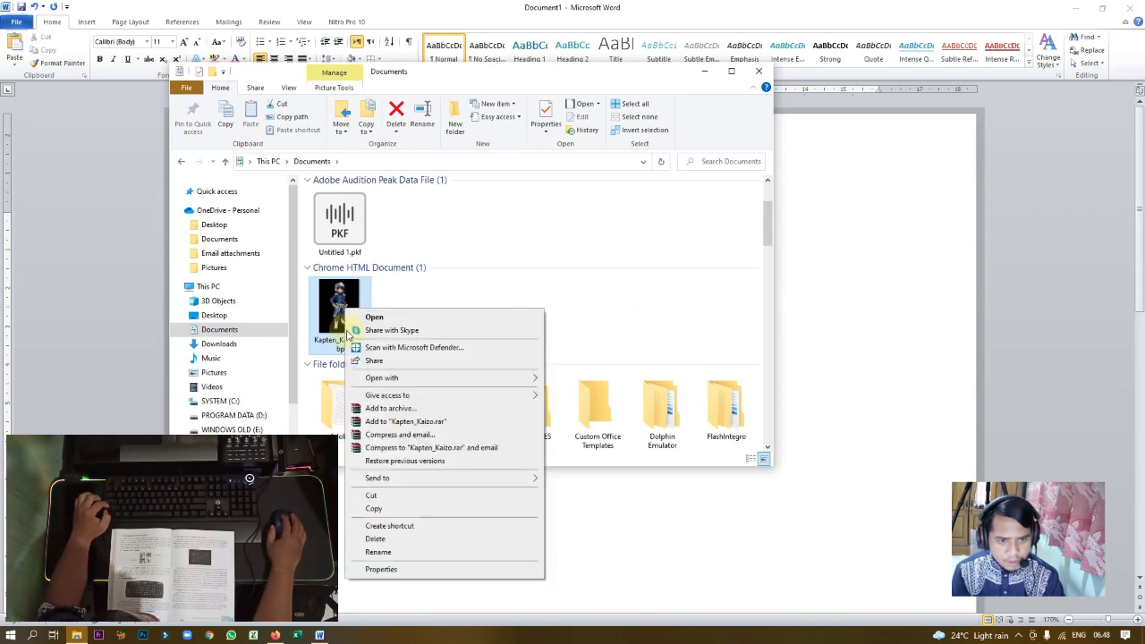
pyautogui.click(413, 551)
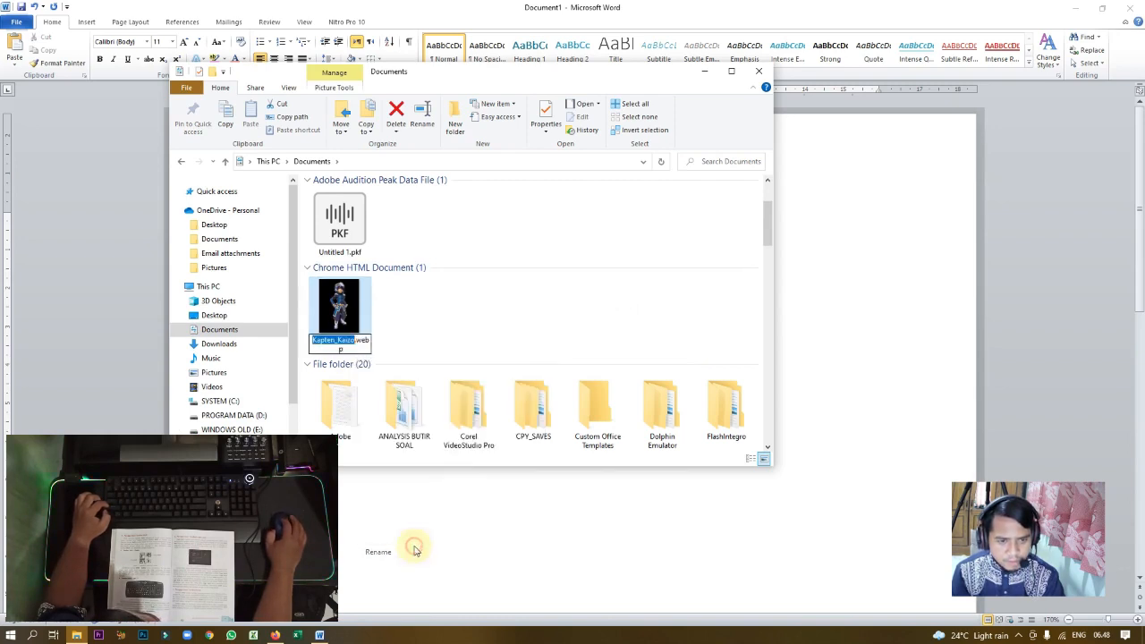
pyautogui.click(501, 324)
pyautogui.click(362, 322)
# Step: View the contents of the Adobe folder, return to Documents and clear the selection
pyautogui.click(355, 422)
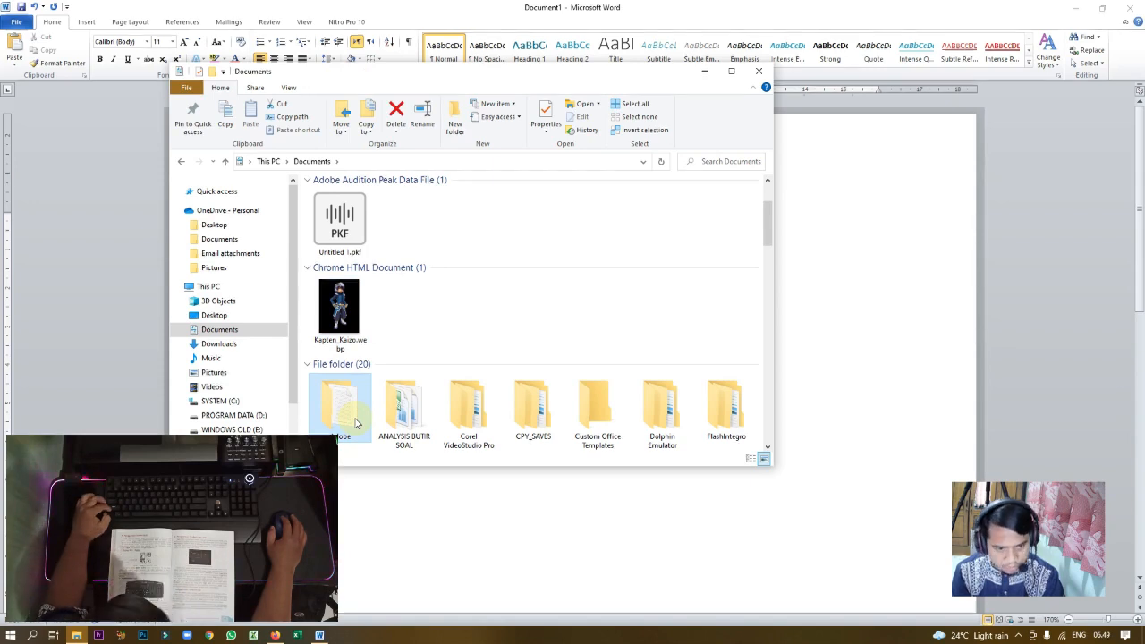
pyautogui.doubleClick(340, 407)
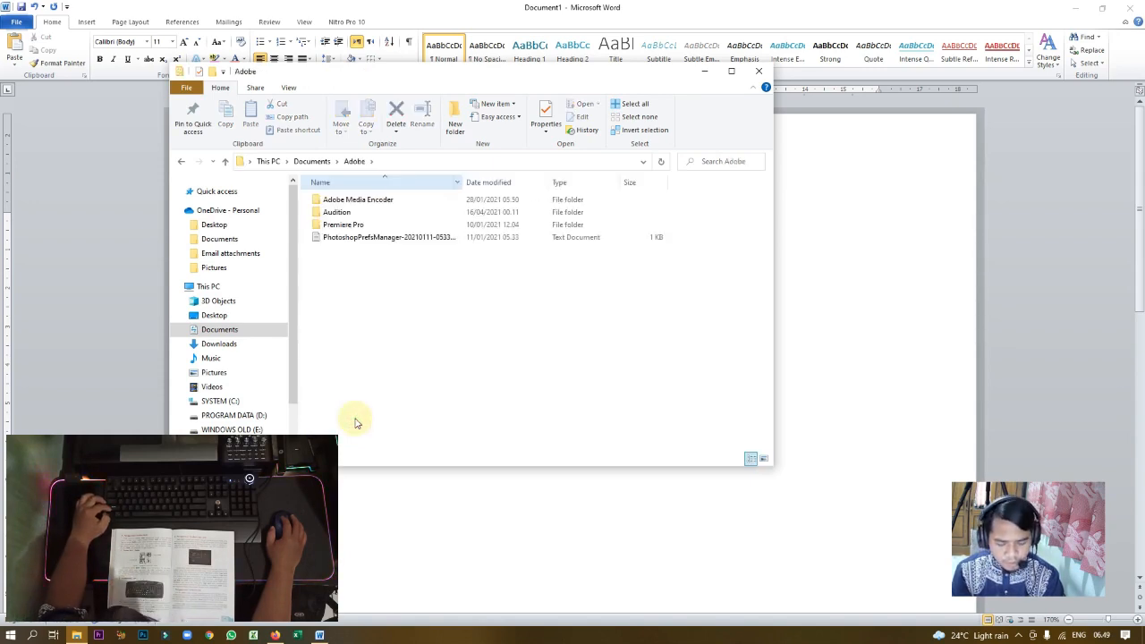
pyautogui.click(181, 161)
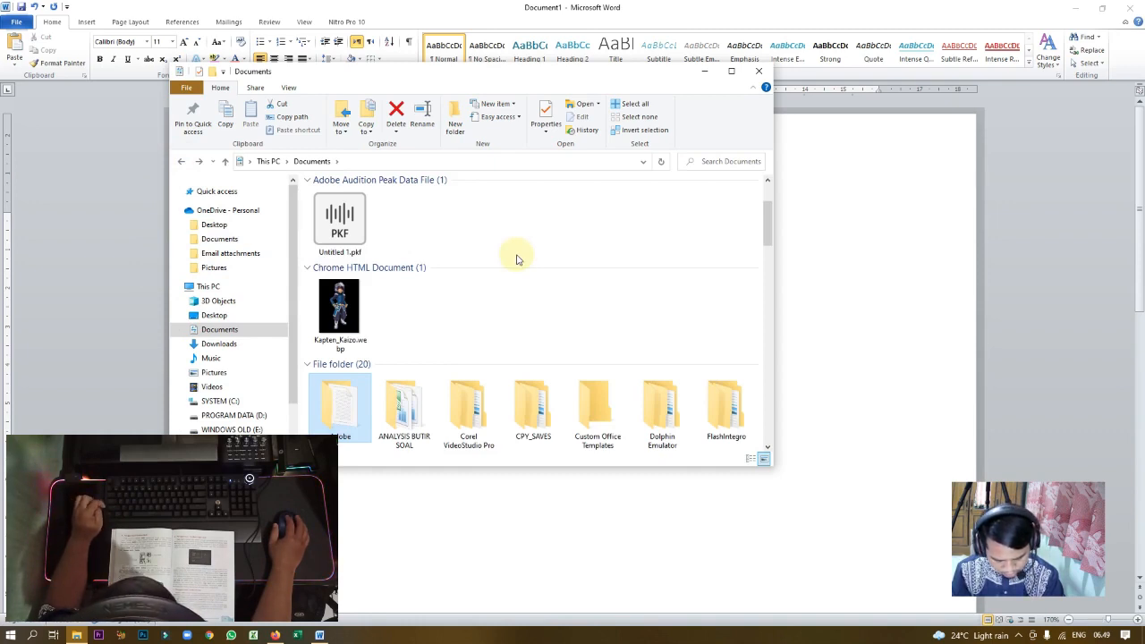
pyautogui.click(459, 304)
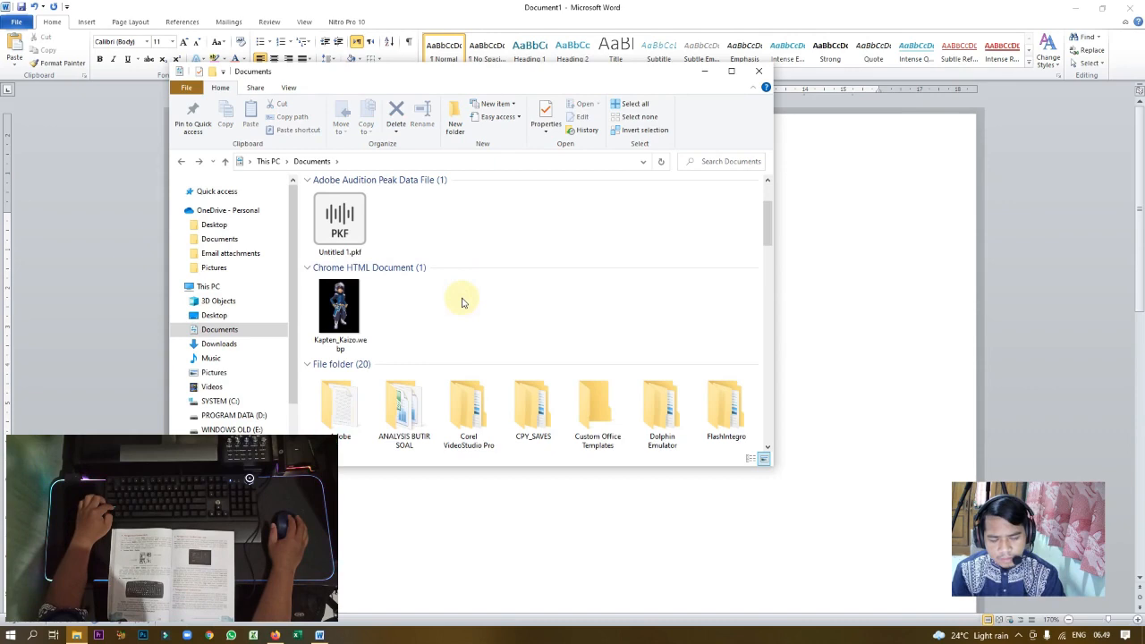
# Step: Call up the Sticky Keys prompt with its keyboard shortcut and turn Sticky Keys on
pyautogui.press('shift')
pyautogui.press('shift')
pyautogui.press('shift')
pyautogui.press('shift')
pyautogui.press('shift')
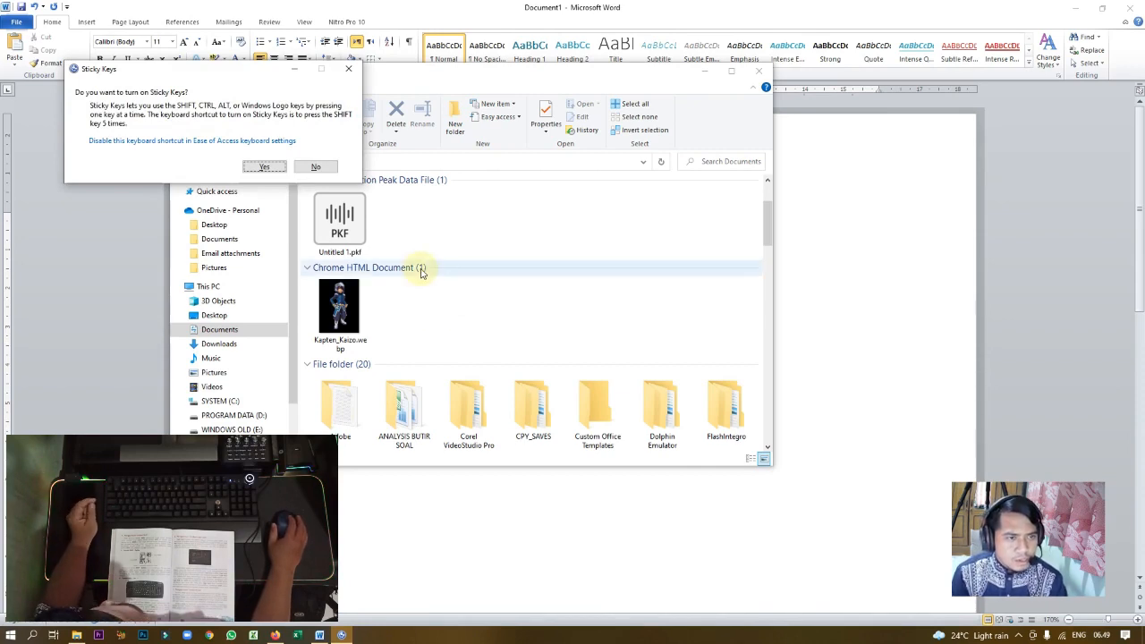
pyautogui.click(272, 170)
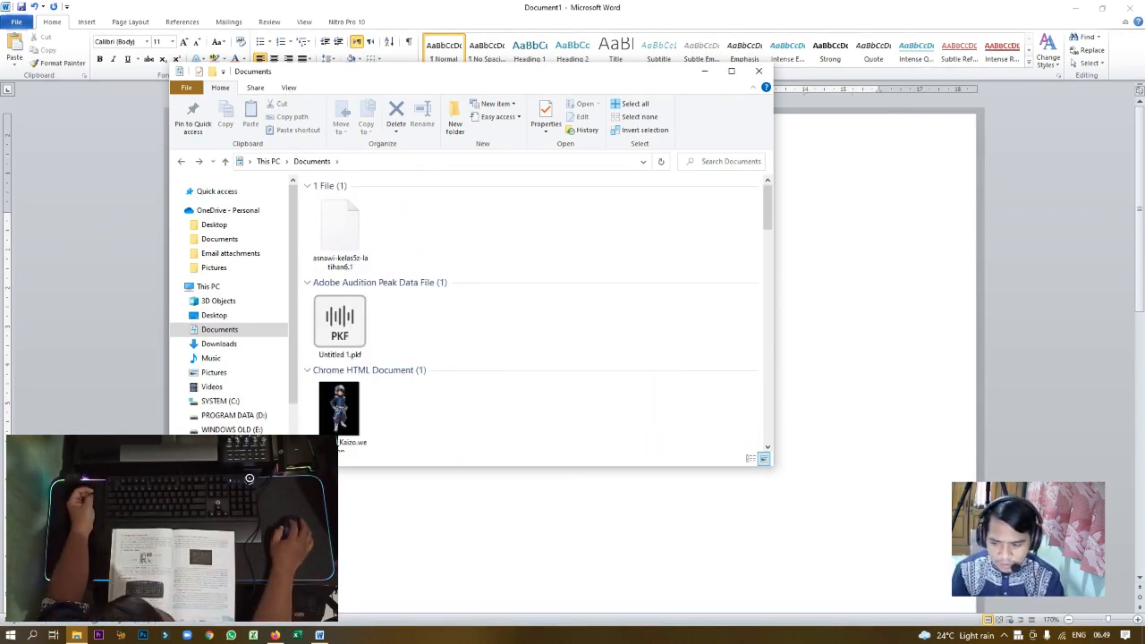
# Step: Turn Sticky Keys off in its setup window, apply the change and close the Ease of Access Center
pyautogui.doubleClick(1019, 636)
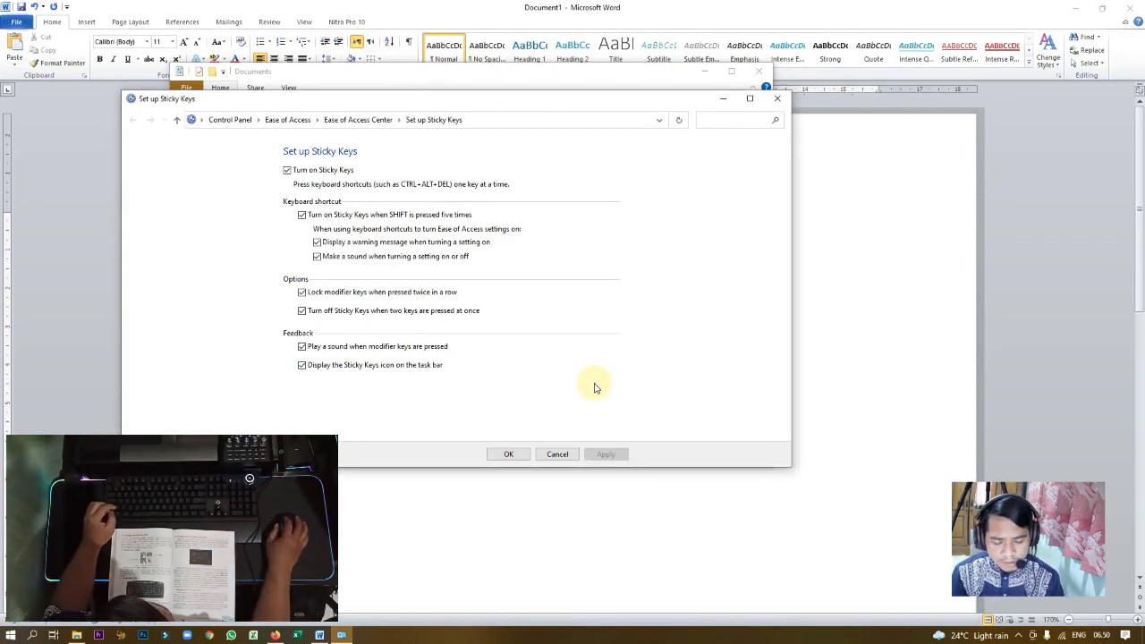
pyautogui.click(309, 173)
pyautogui.click(507, 457)
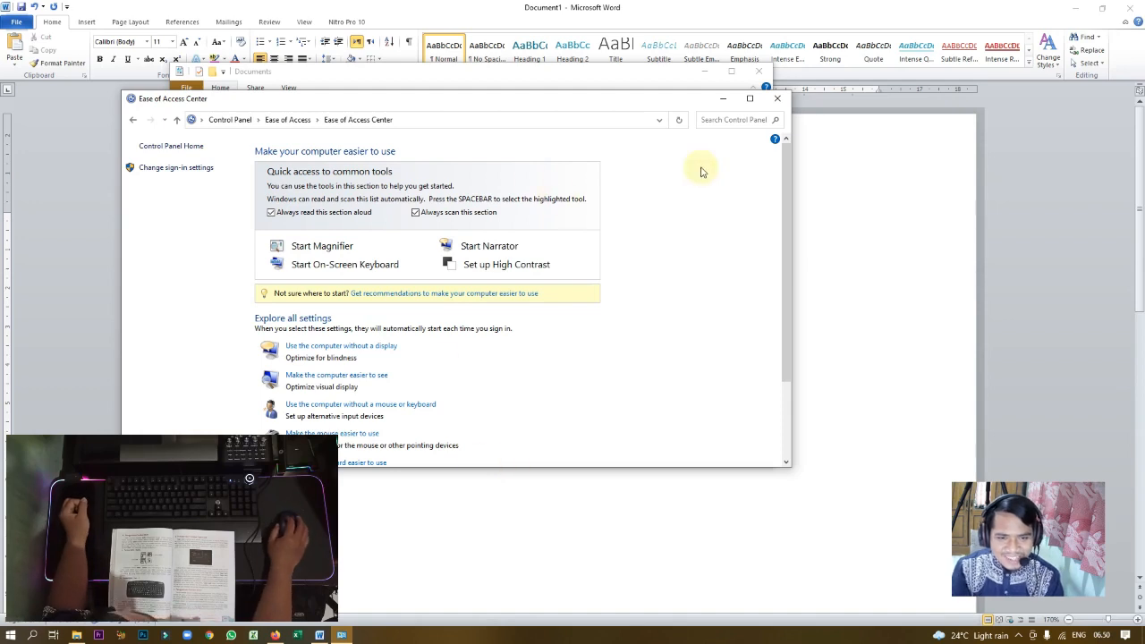
pyautogui.click(776, 98)
pyautogui.click(609, 321)
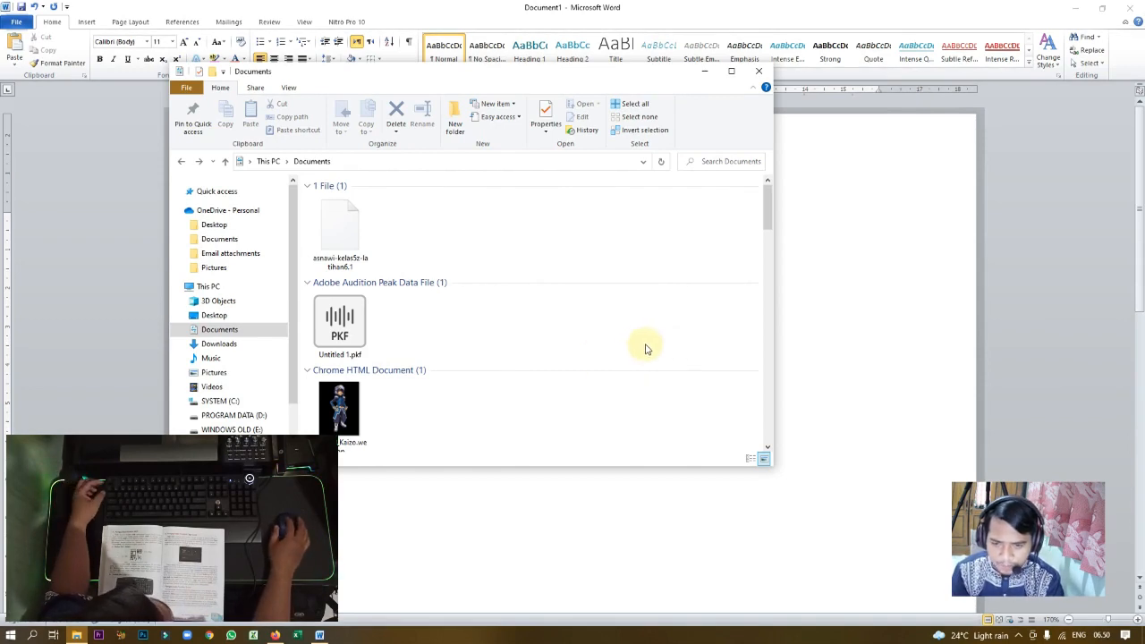
# Step: Return to the Word document, replace the second line's "t" with "JADI BISA LANGSUNG BESAR ffdfdfdfdfdf" and start a third line
pyautogui.click(707, 72)
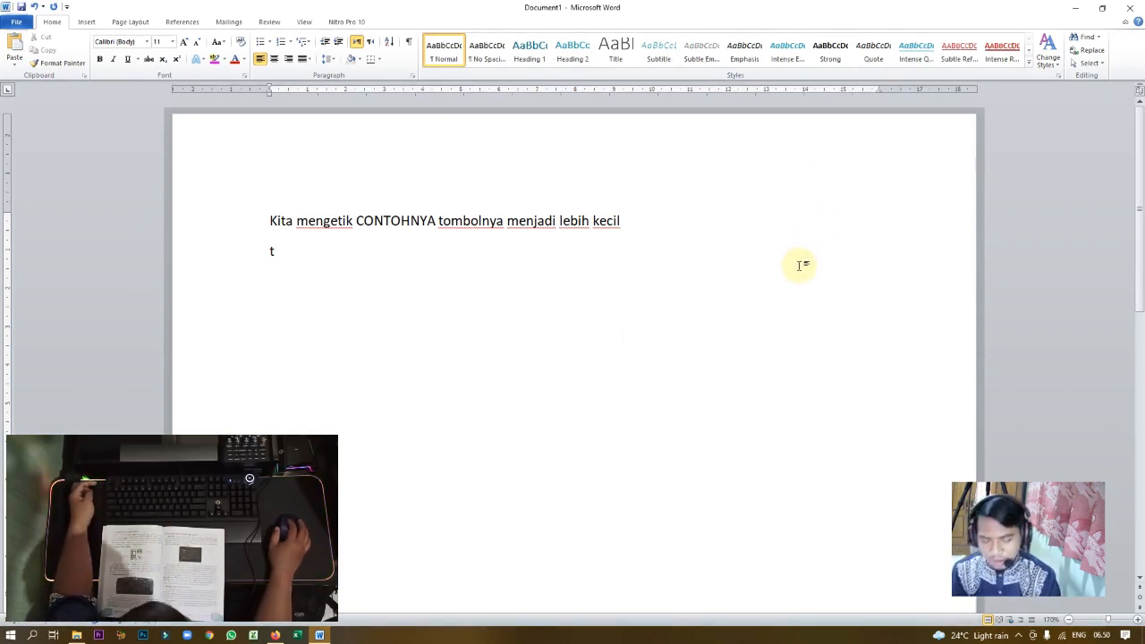
pyautogui.press('BackSpace')
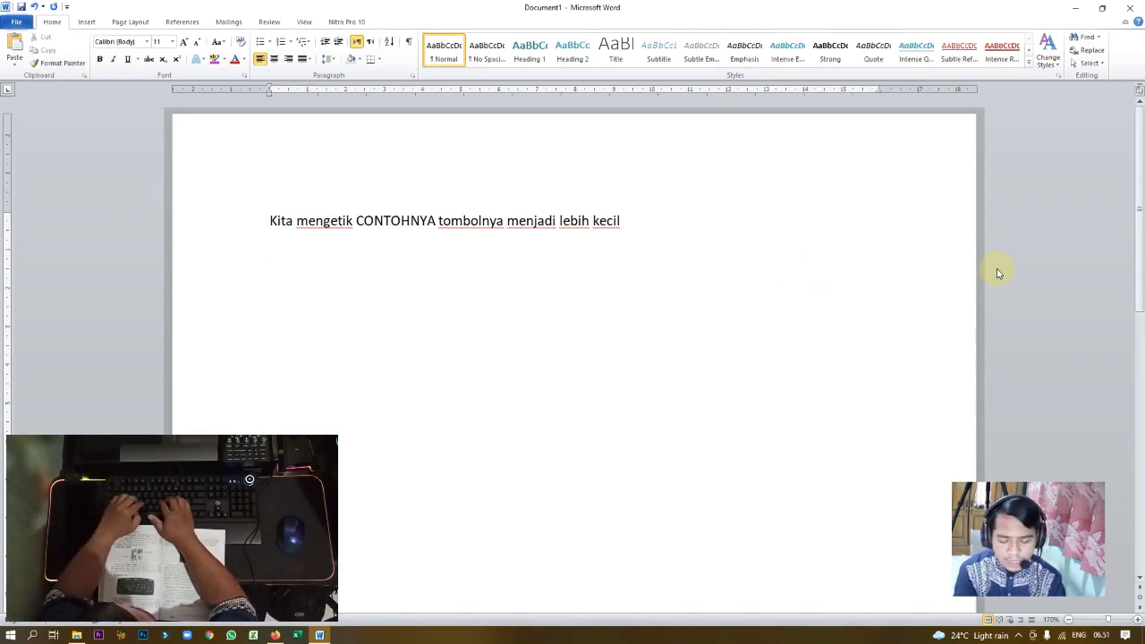
pyautogui.write('DI')
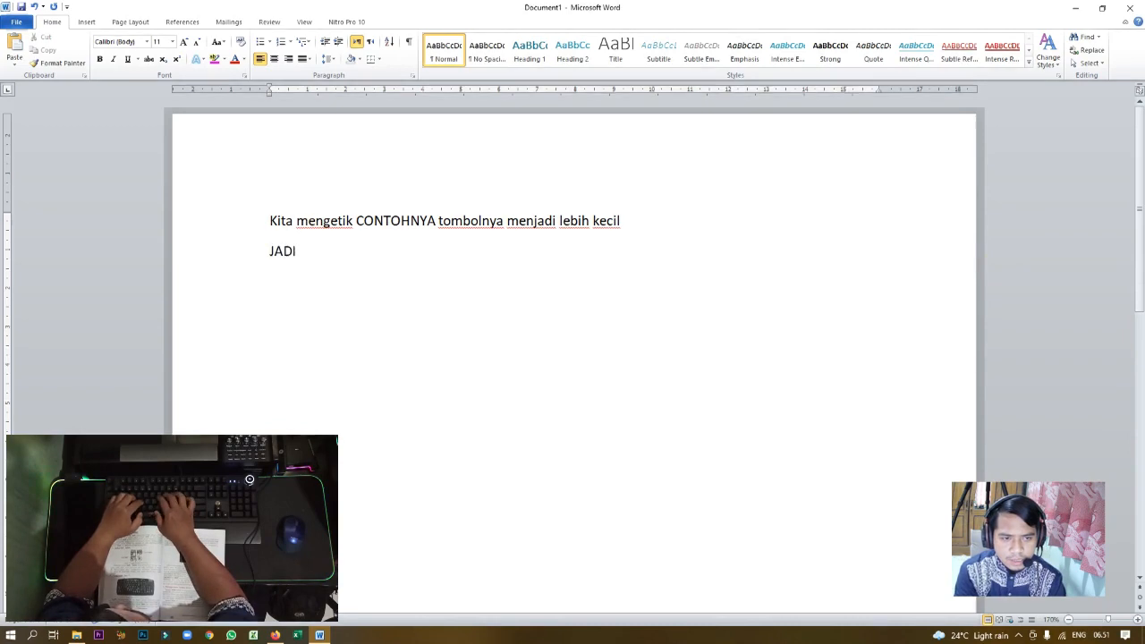
pyautogui.write(' BISA LANGSUNG BESAR ffdfdfdfdfd')
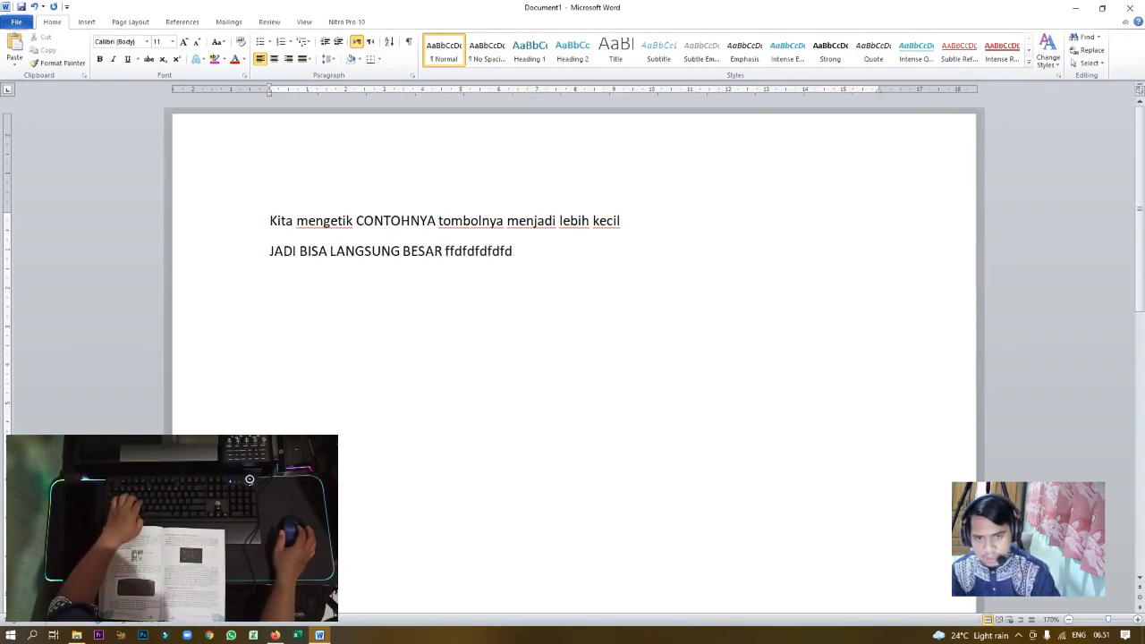
pyautogui.write('f')
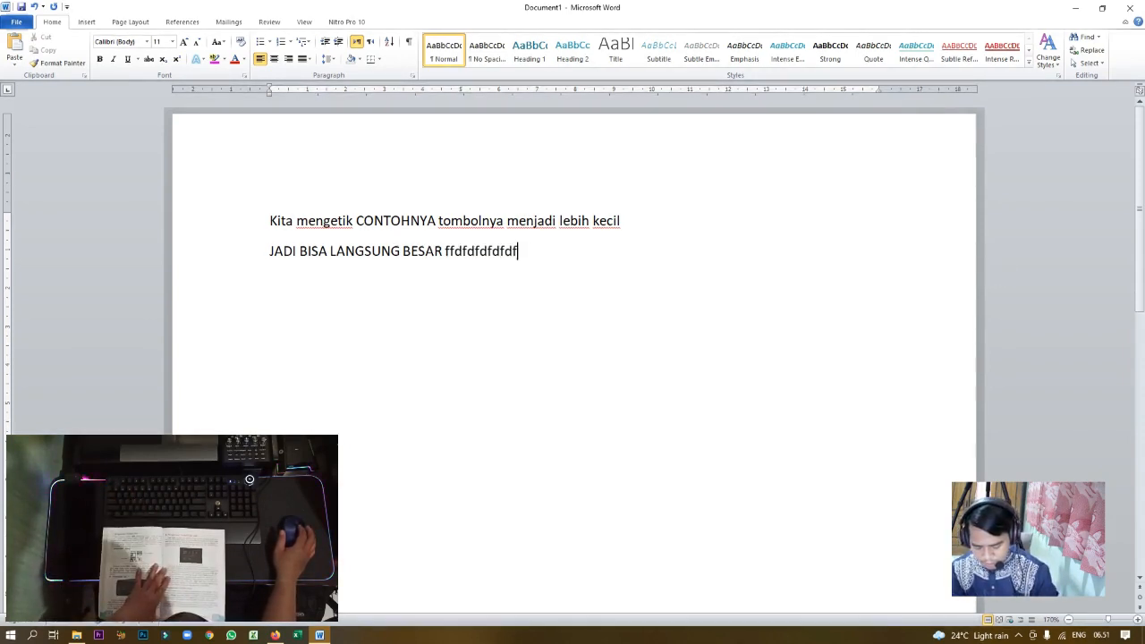
pyautogui.press('Return')
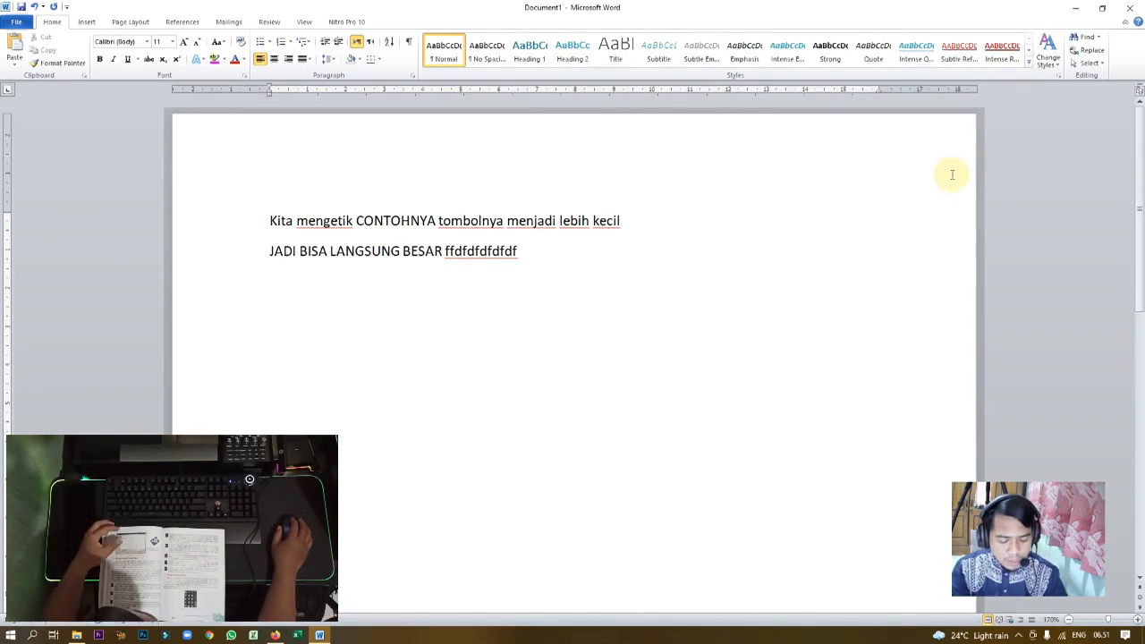
# Step: Save the document in the Documents folder as "Kita mengetik CONTOHNYA tombolnya menjadi lebih kecil.docx"
pyautogui.hotkey('ctrl', 's')
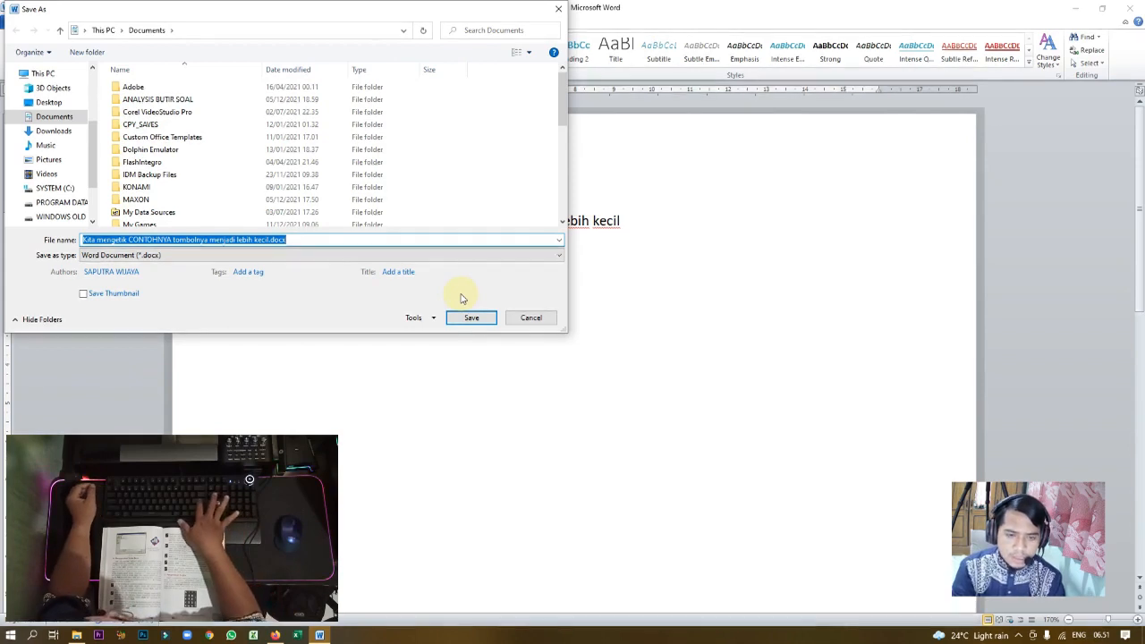
pyautogui.press('Return')
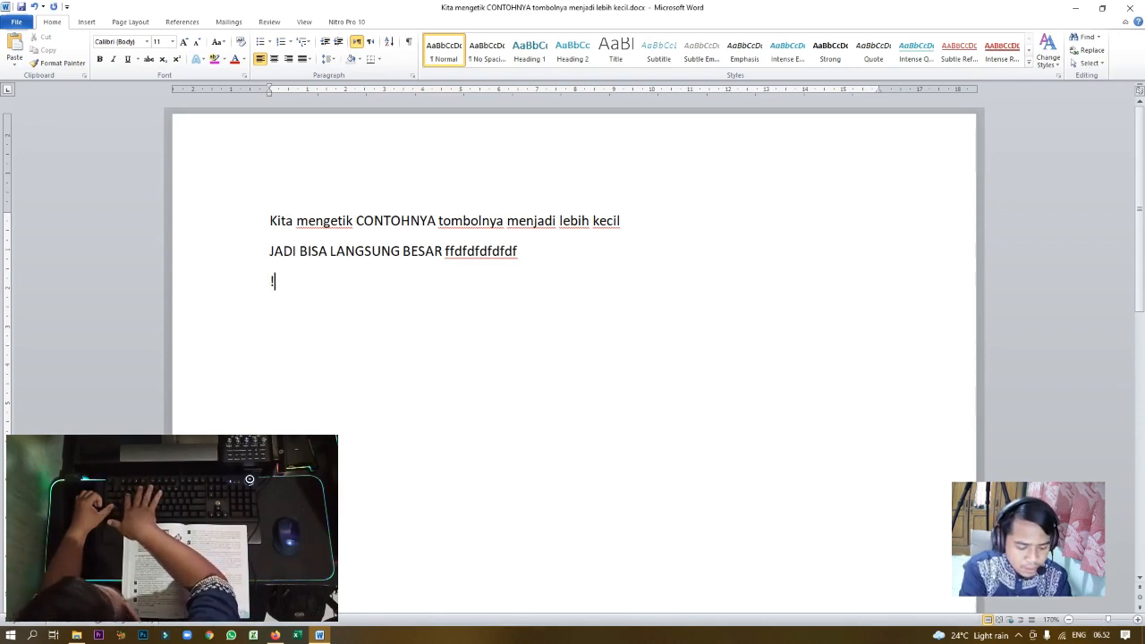
# Step: Fill the third line with the characters !@#$%^&*()_-+{}|][\;:'”/.,<>?123456879+-/**/*--+/
pyautogui.write('%^&*()_-')
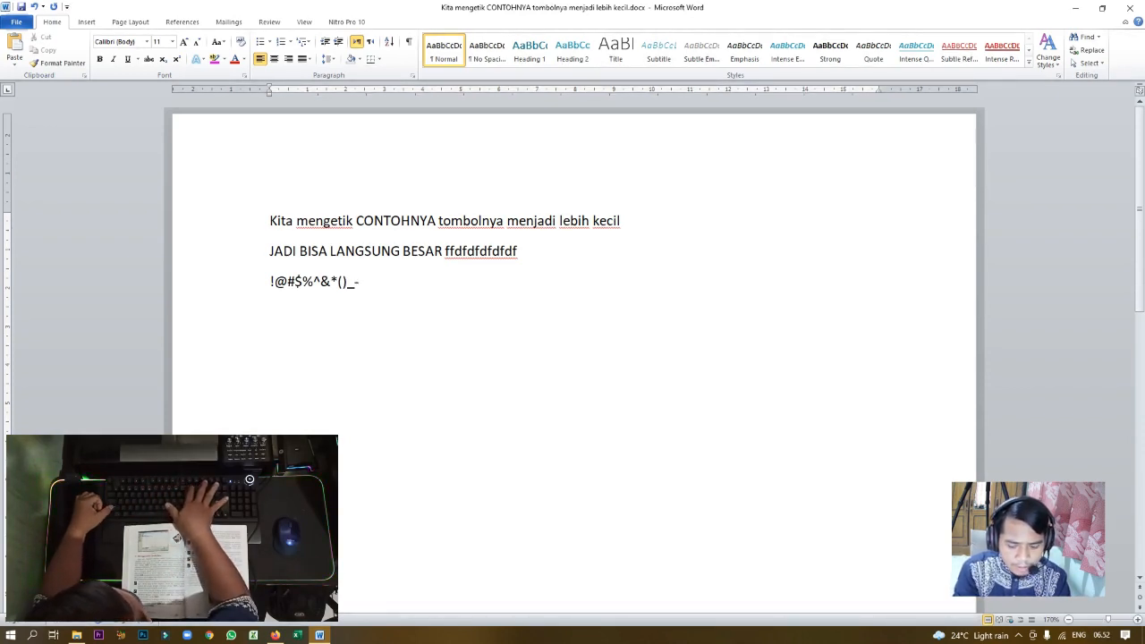
pyautogui.write('{}')
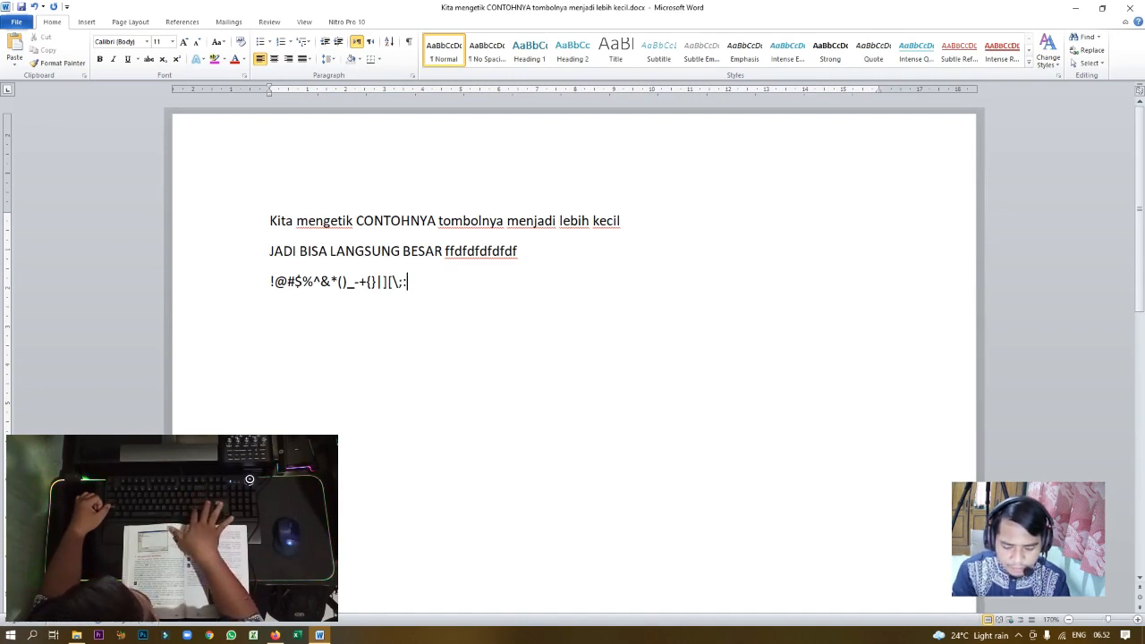
pyautogui.write("'”/.,")
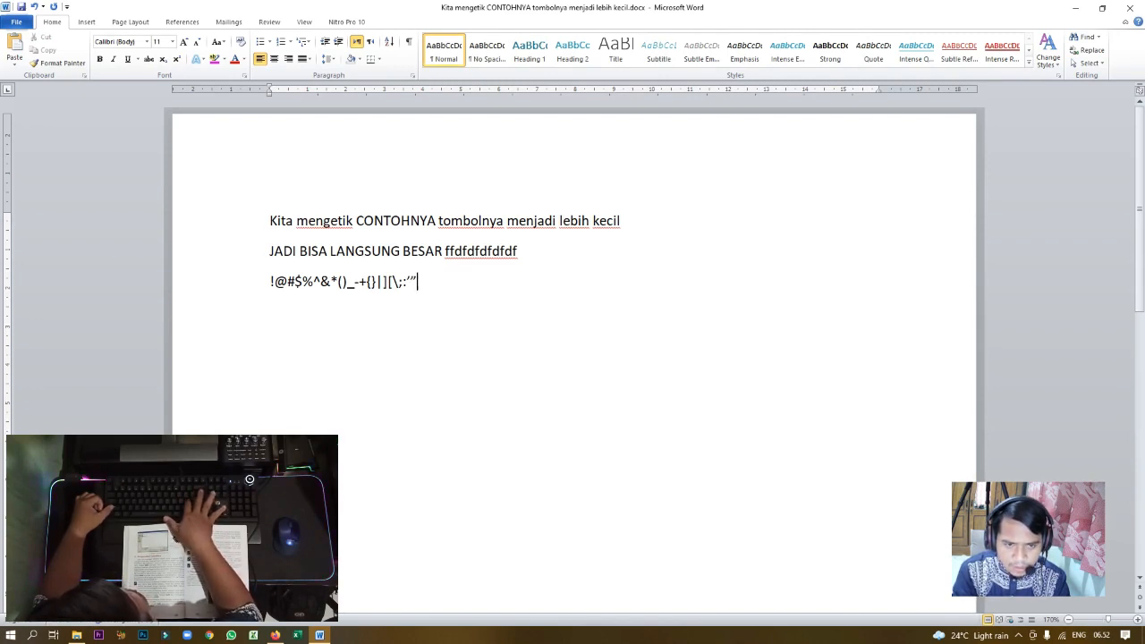
pyautogui.write('<>?')
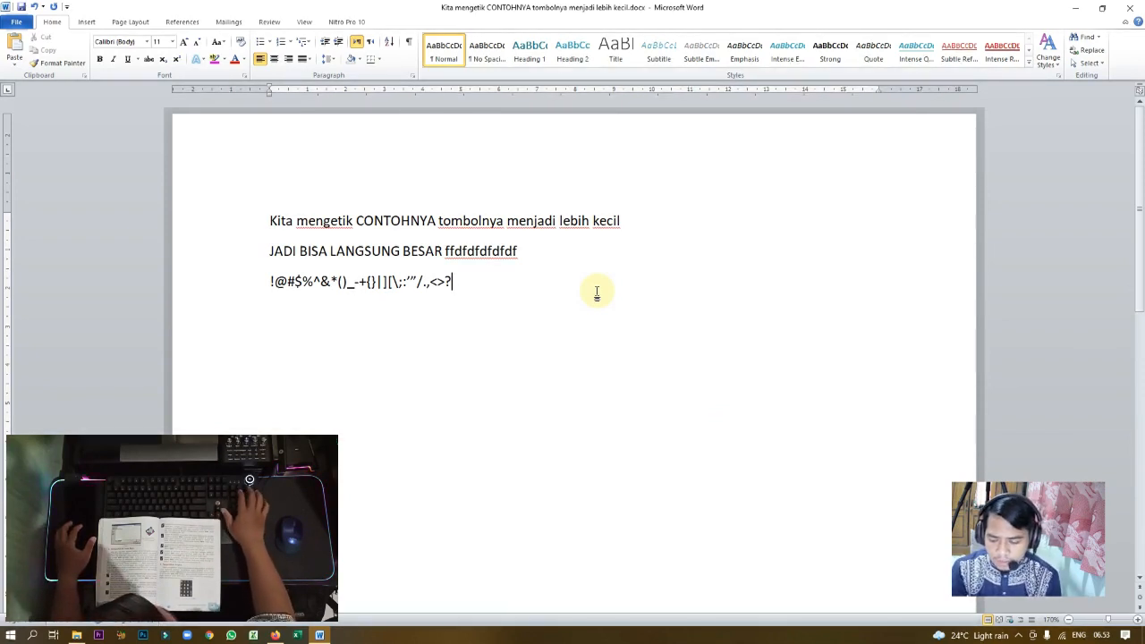
pyautogui.write('123')
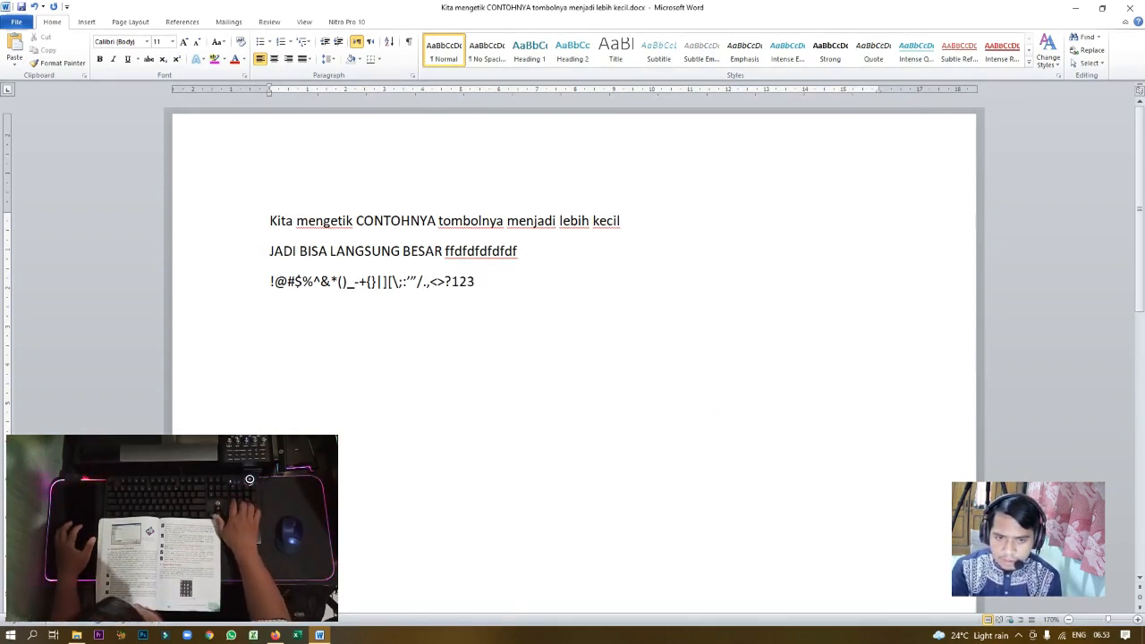
pyautogui.write('456879+-/**/*--')
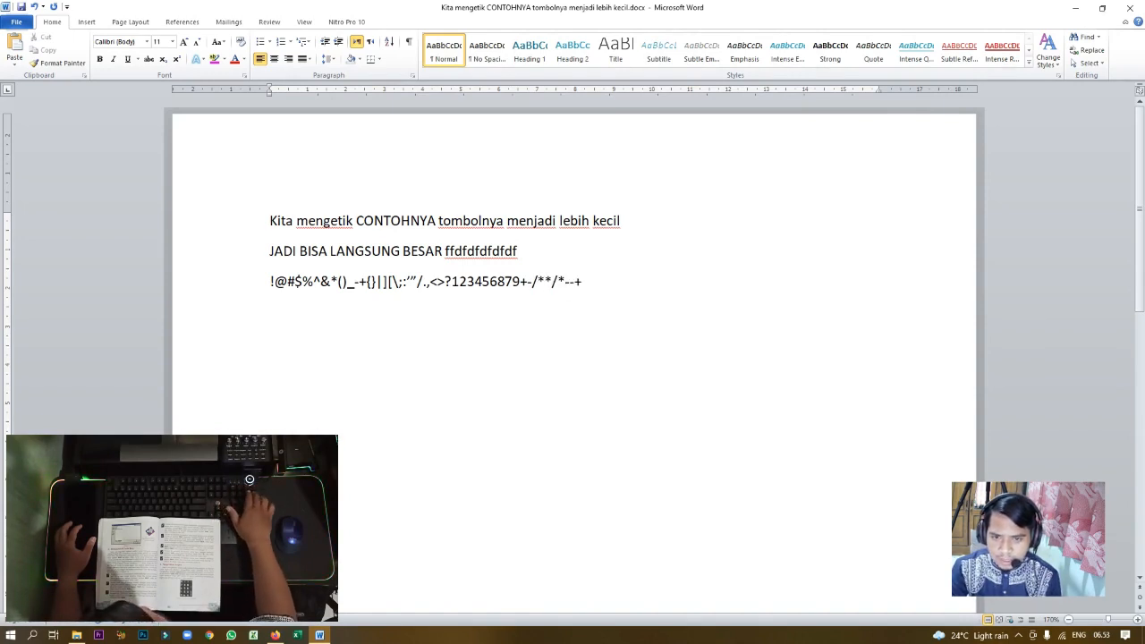
# Step: Move the cursor to the document's beginning and end, and page down and back up through it
pyautogui.hotkey('ctrl', 'Home')
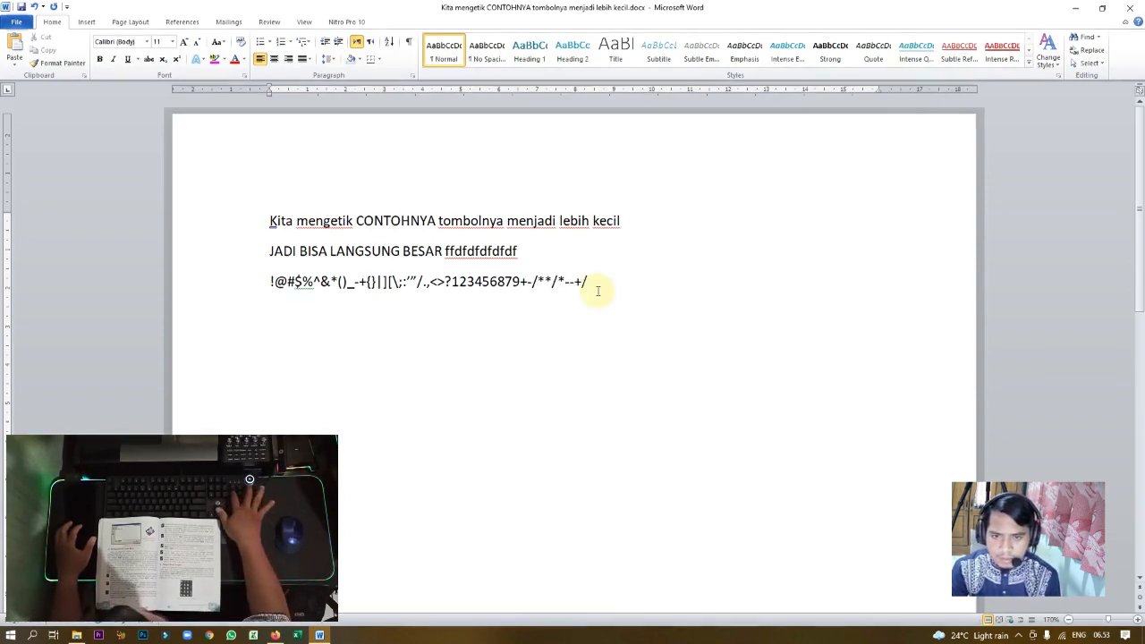
pyautogui.scroll(-5, 597, 290)
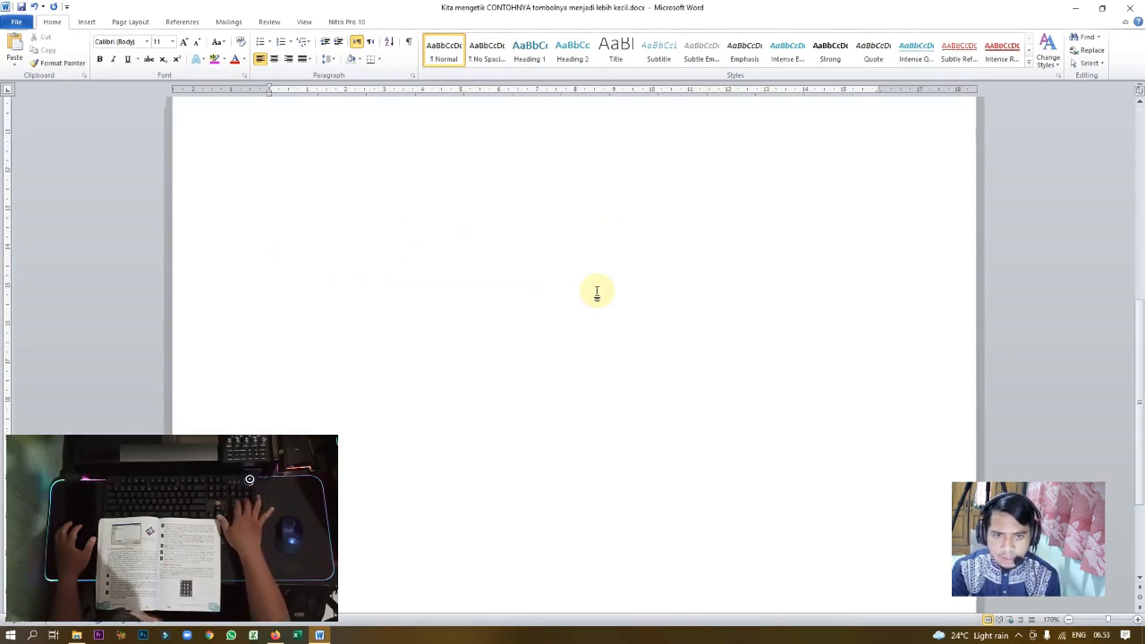
pyautogui.scroll(5, 573, 260)
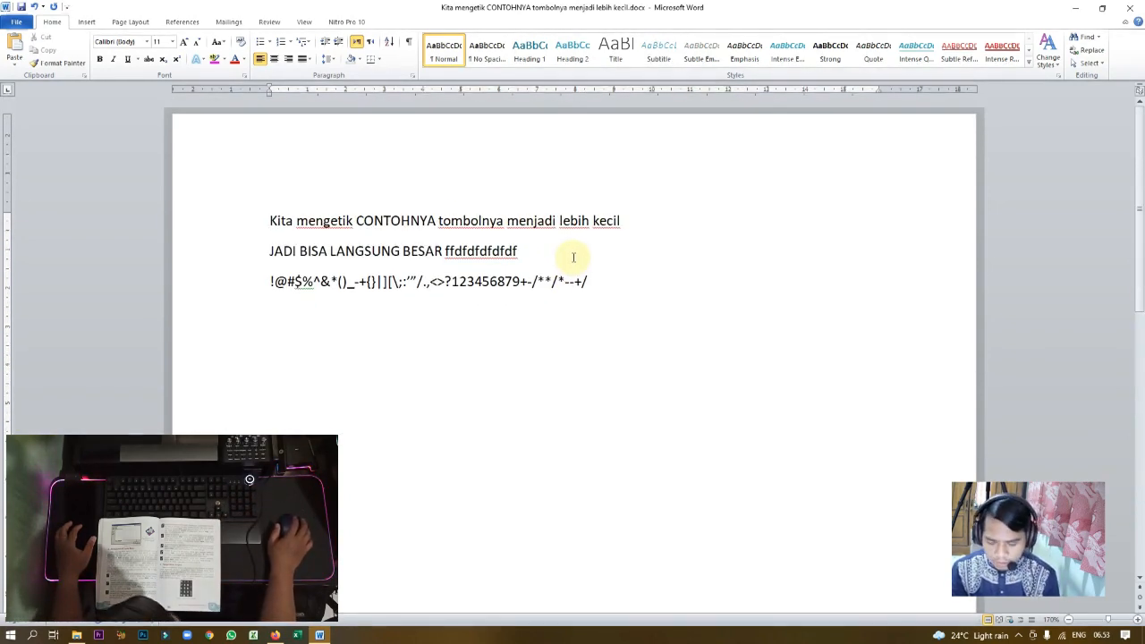
pyautogui.hotkey('ctrl', 'End')
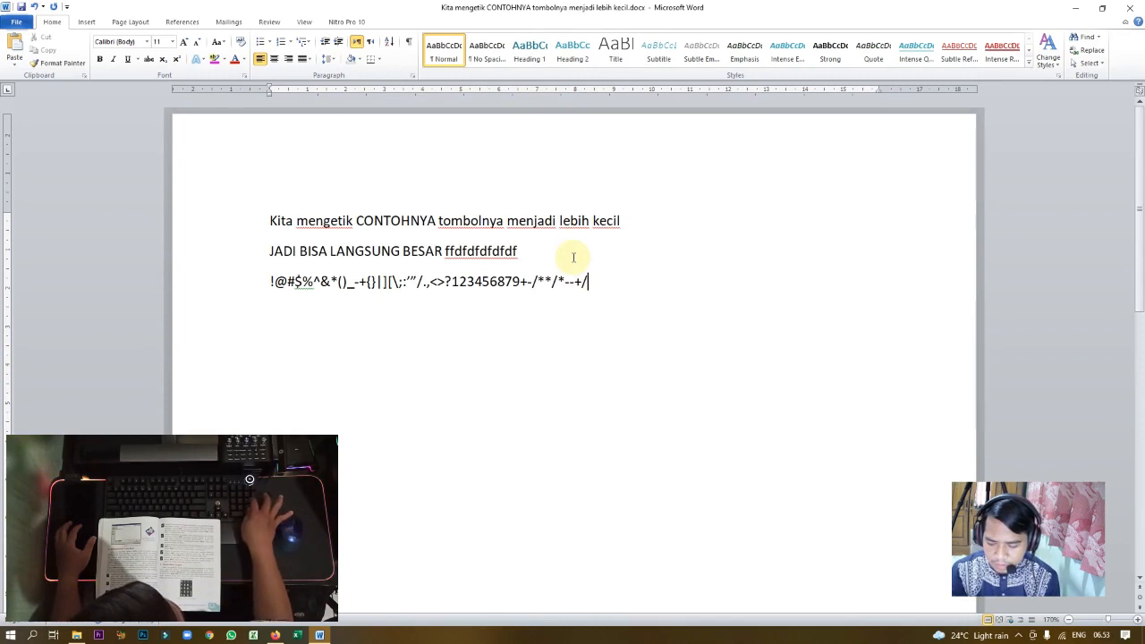
pyautogui.scroll(-5, 573, 258)
pyautogui.scroll(5, 574, 258)
pyautogui.scroll(-5, 573, 259)
pyautogui.scroll(5, 573, 259)
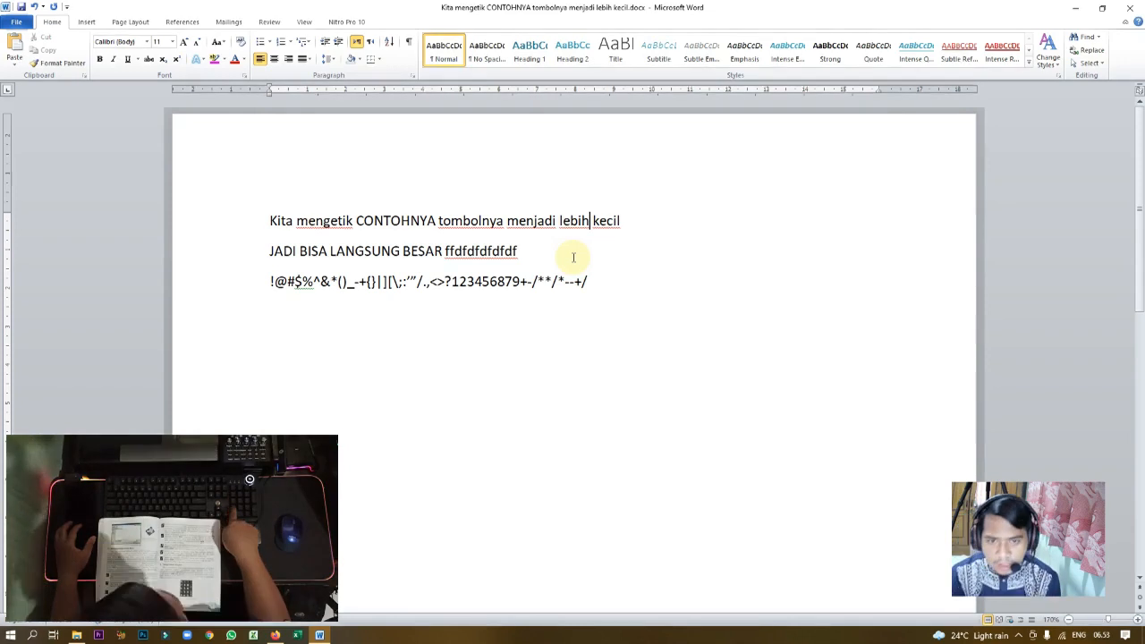
# Step: Place the cursor at the end of the third line and start a new line below it
pyautogui.press('End')
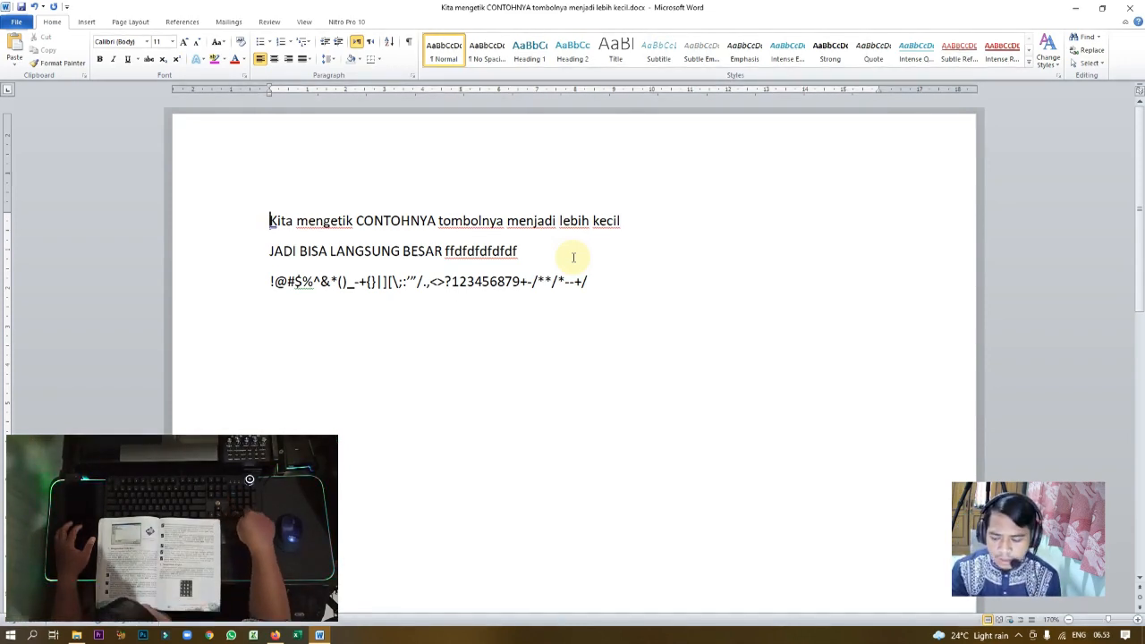
pyautogui.press('End')
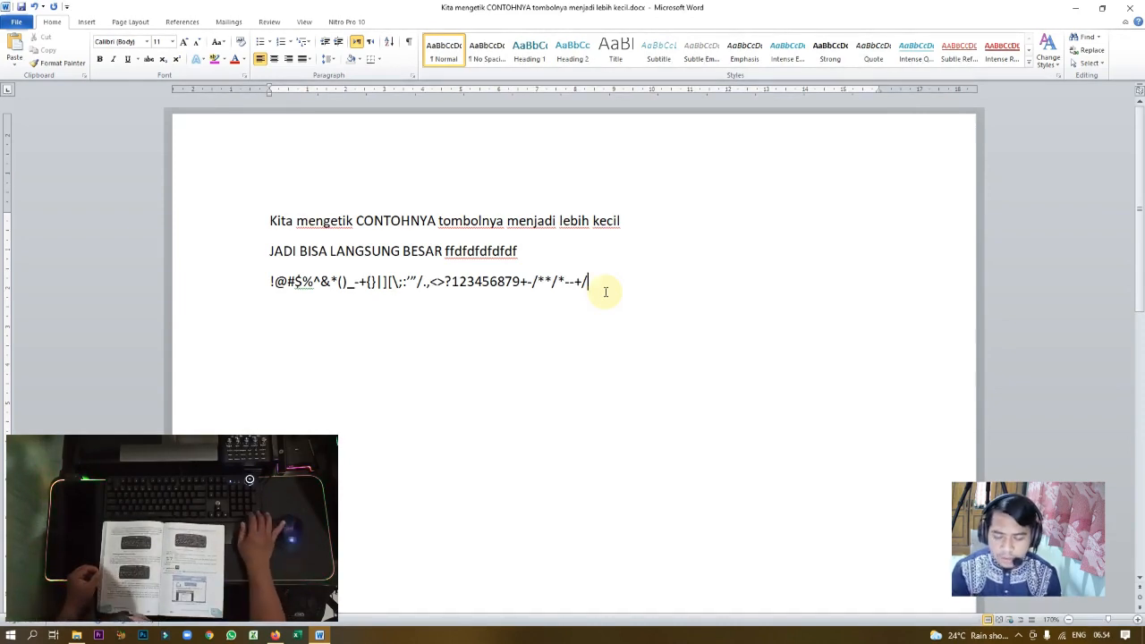
pyautogui.press('Return')
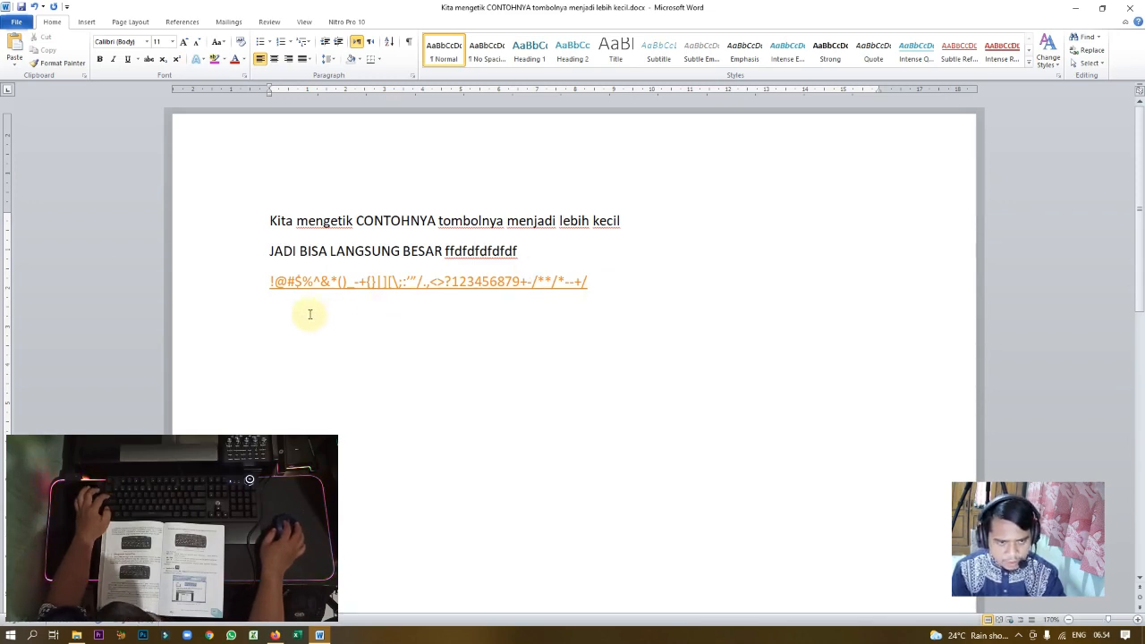
# Step: Add the lines "Nama :" and "Kelas :" below the symbols line, with aligned colons
pyautogui.click(274, 313)
pyautogui.write('nama')
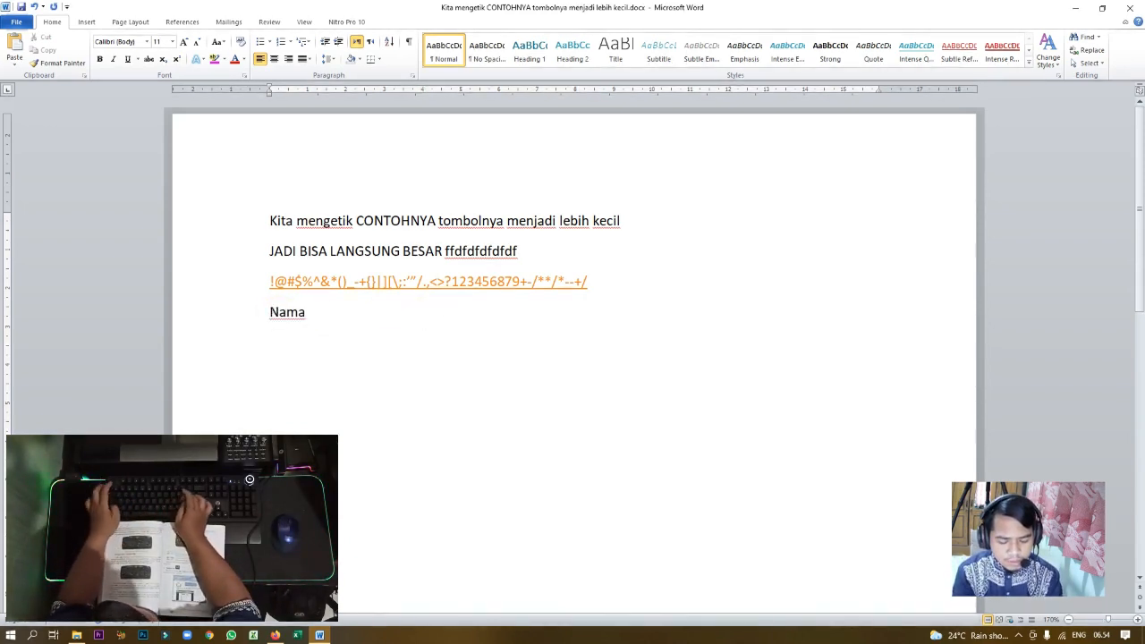
pyautogui.write('   :')
pyautogui.press('Return')
pyautogui.write('kelas   ')
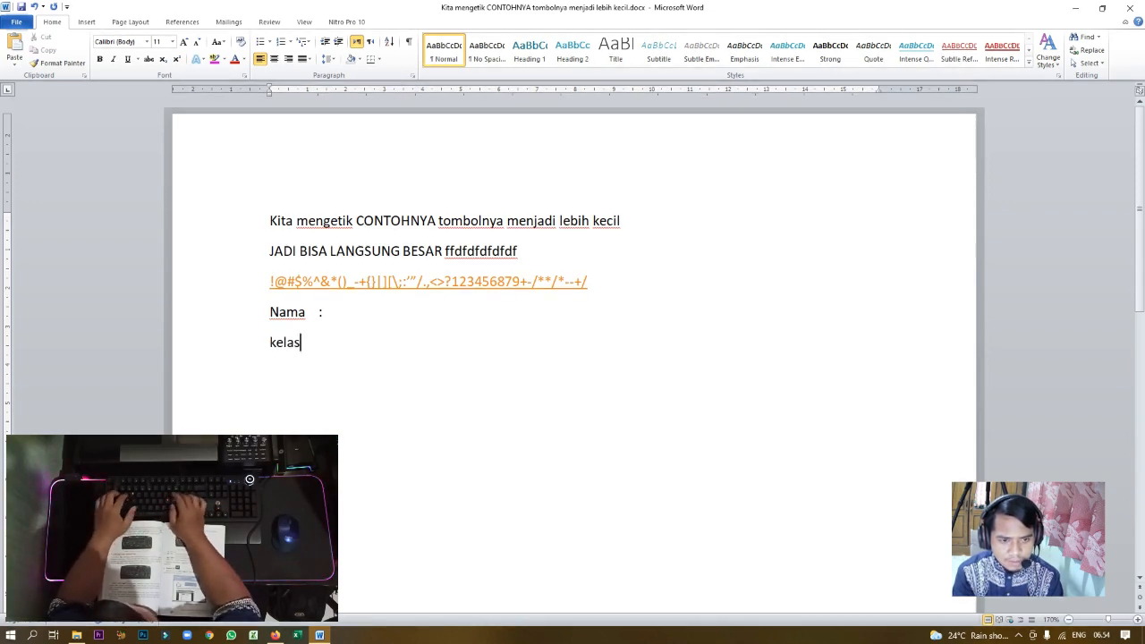
pyautogui.write(':')
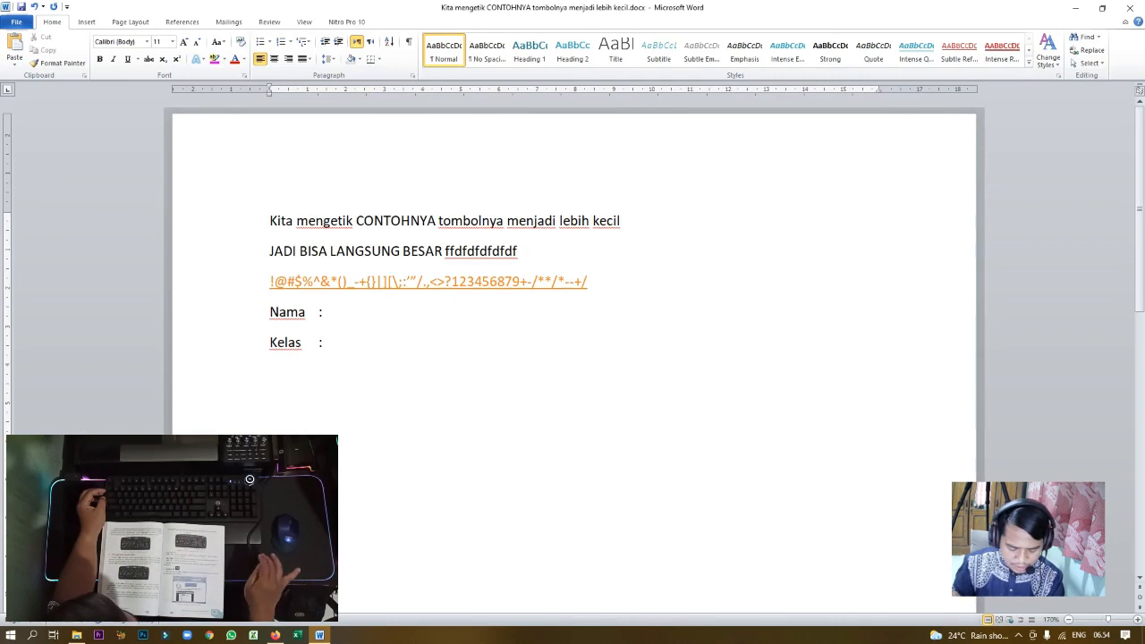
# Step: Start a new line below "Kelas :", moving the cursor back and forth by characters and erasing one character
pyautogui.click(340, 407)
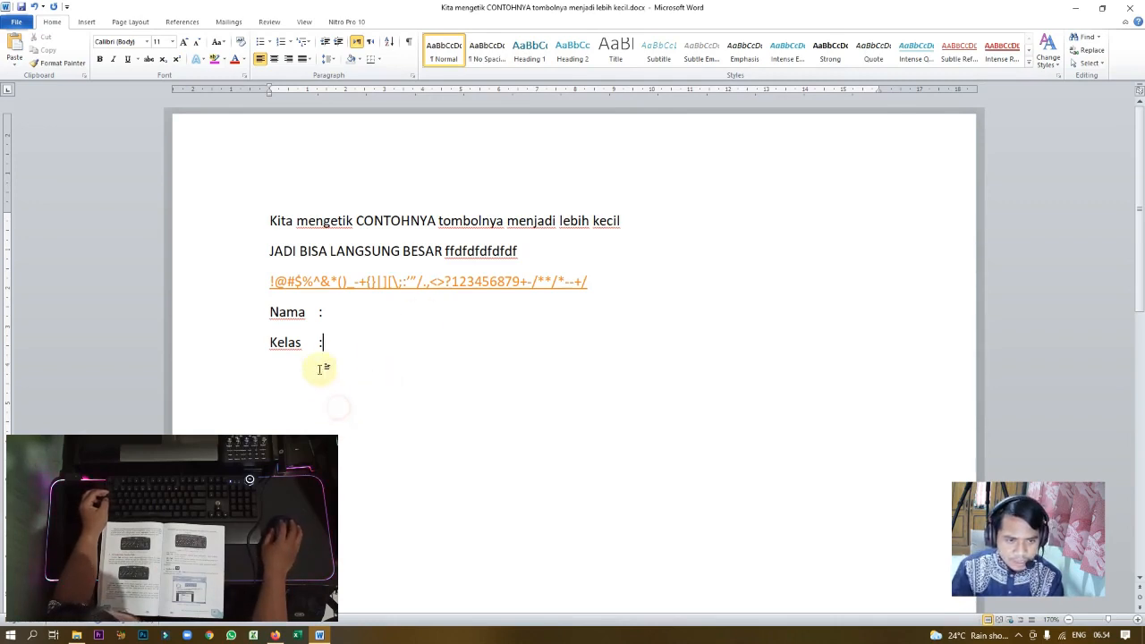
pyautogui.press('Return')
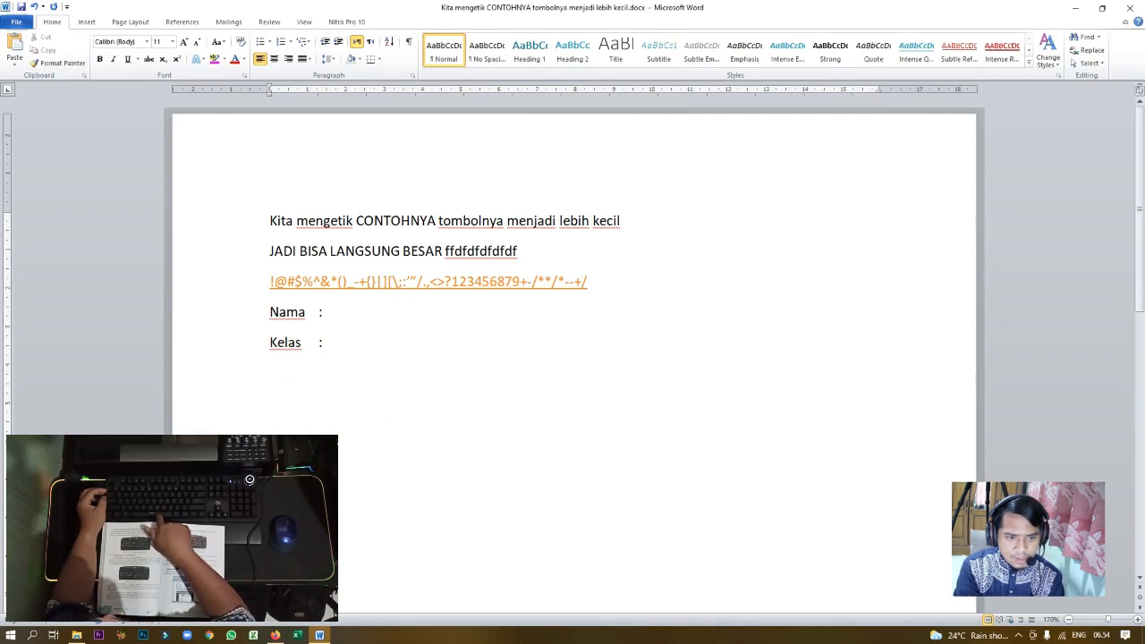
pyautogui.press('Left')
pyautogui.press('Left')
pyautogui.press('Left')
pyautogui.press('Left')
pyautogui.press('Left')
pyautogui.press('Left')
pyautogui.press('Right')
pyautogui.press('BackSpace')
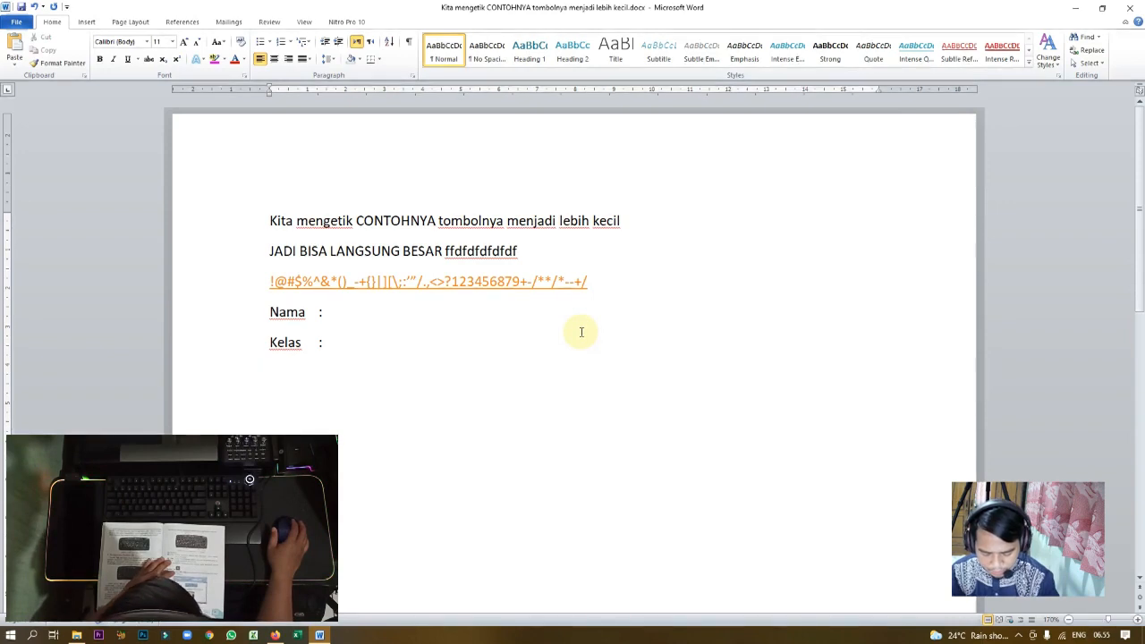
# Step: Indent the empty line below "Kelas :" by five tab stops and return the cursor to the end of the "Kelas :" line
pyautogui.press('Tab')
pyautogui.press('Tab')
pyautogui.press('Tab')
pyautogui.press('Tab')
pyautogui.press('Tab')
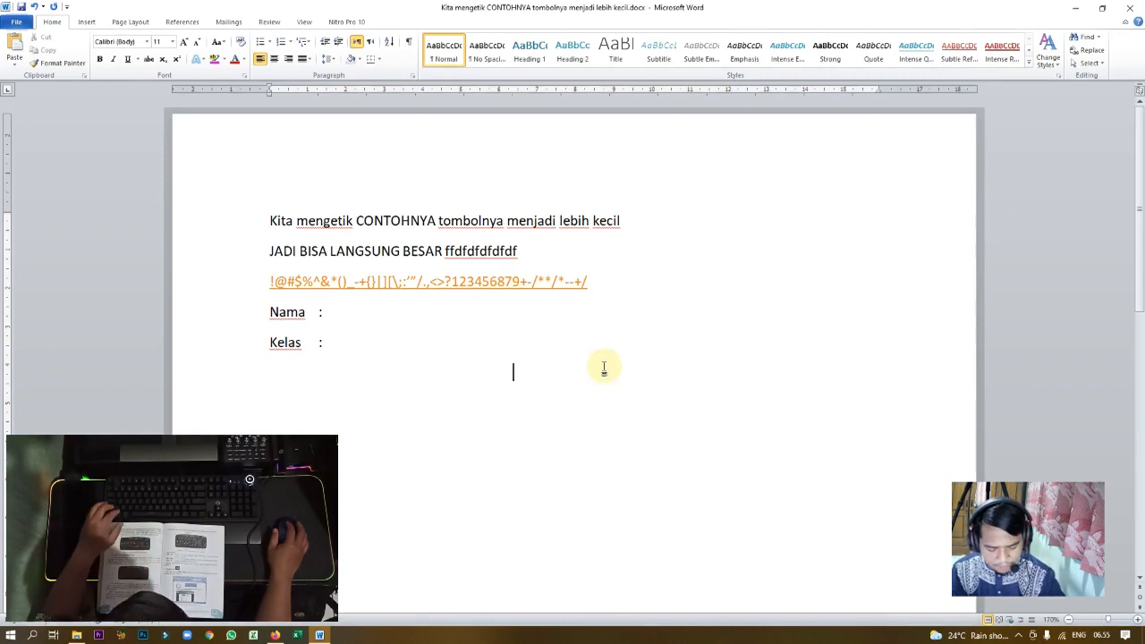
pyautogui.click(615, 334)
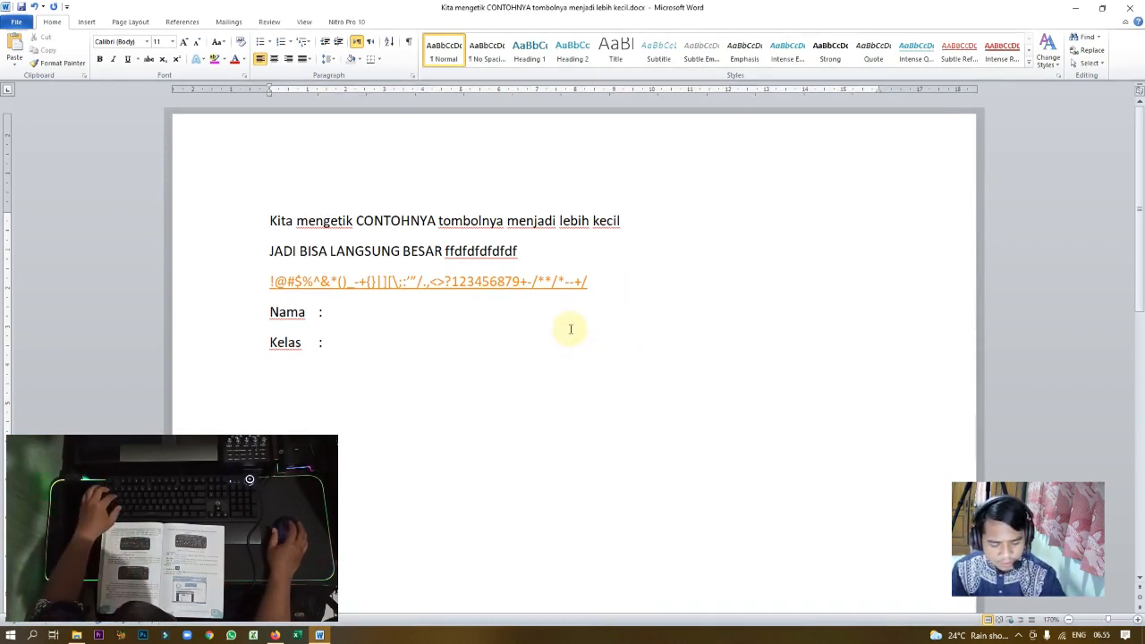
# Step: Close the document, saving its changes, and close the Documents folder window
pyautogui.hotkey('alt', 'F4')
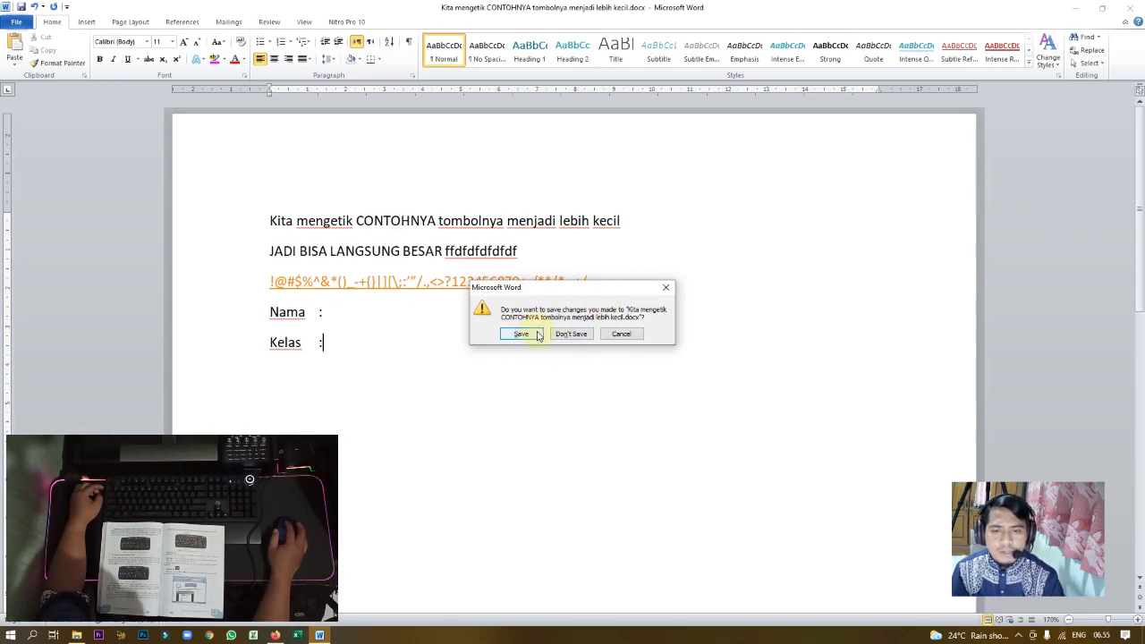
pyautogui.click(537, 334)
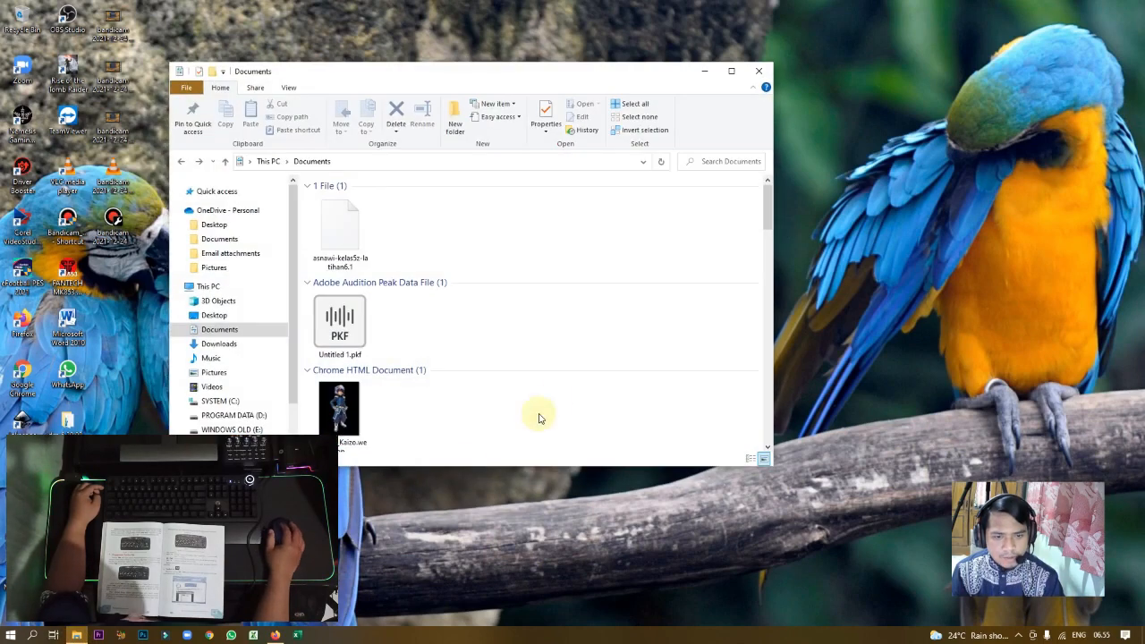
pyautogui.hotkey('alt', 'F4')
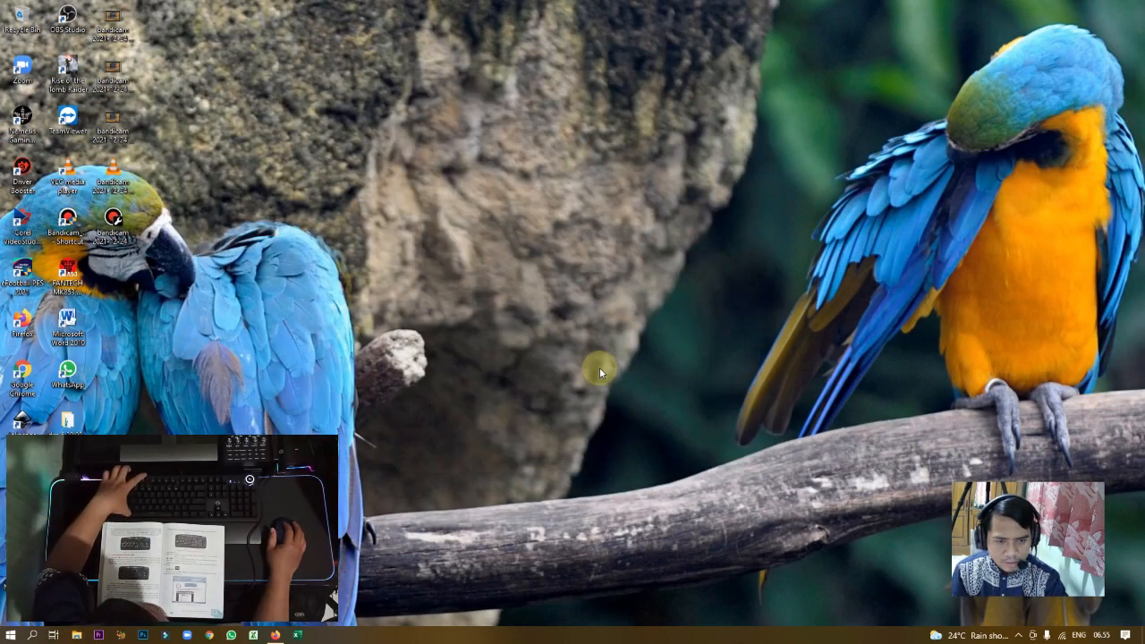
# Step: Open a new File Explorer window, alternate between it and Firefox, and maximize the File Explorer window
pyautogui.click(87, 633)
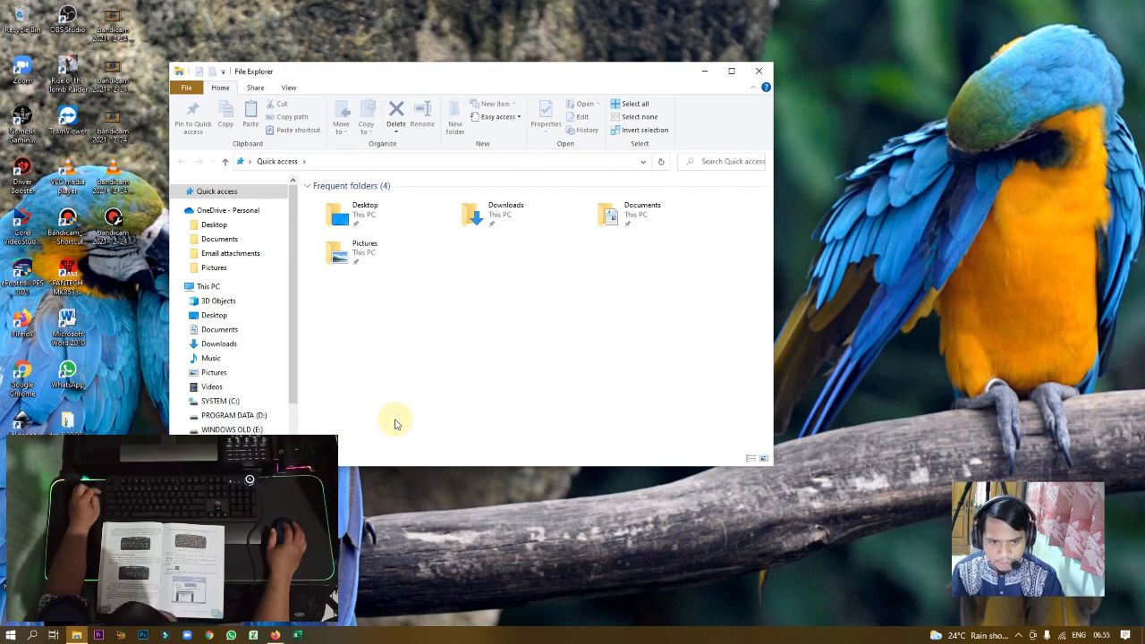
pyautogui.click(276, 636)
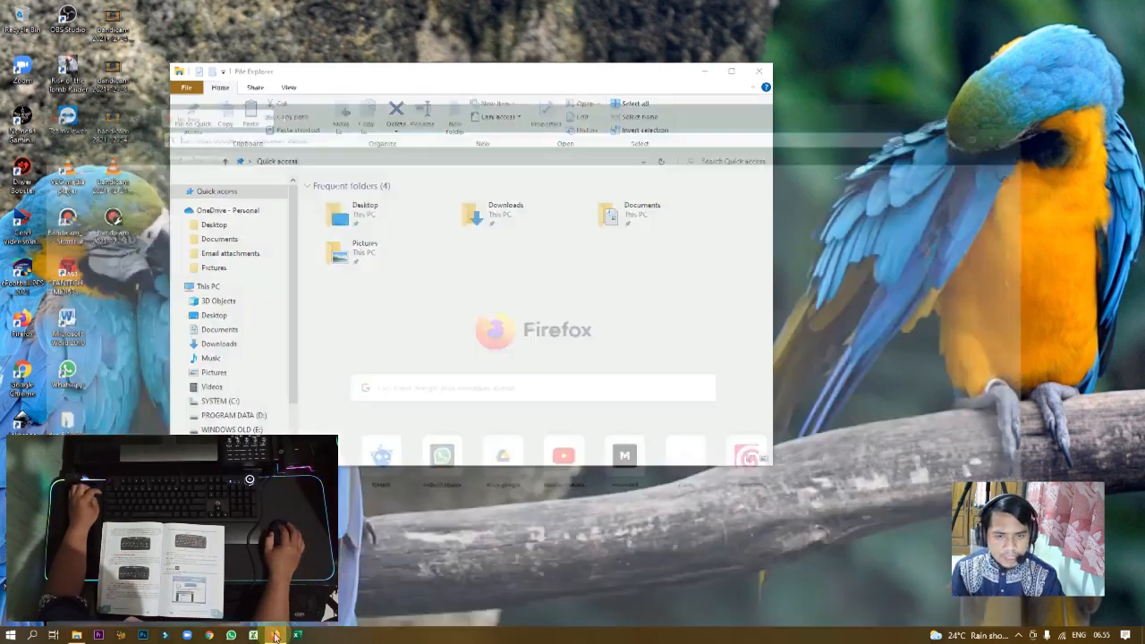
pyautogui.click(77, 636)
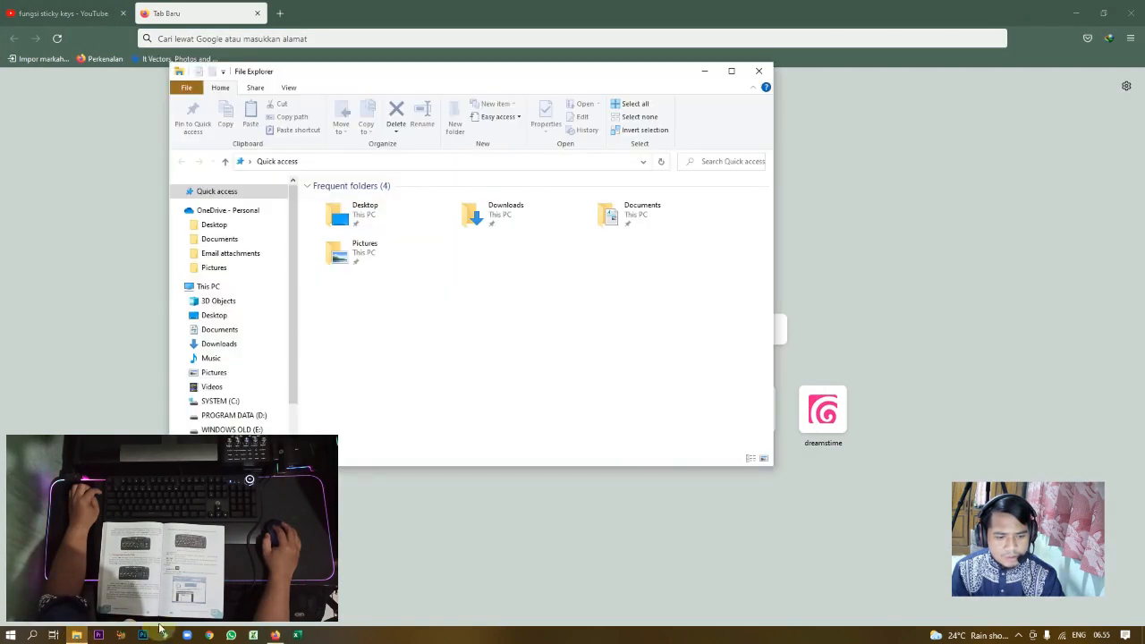
pyautogui.click(276, 636)
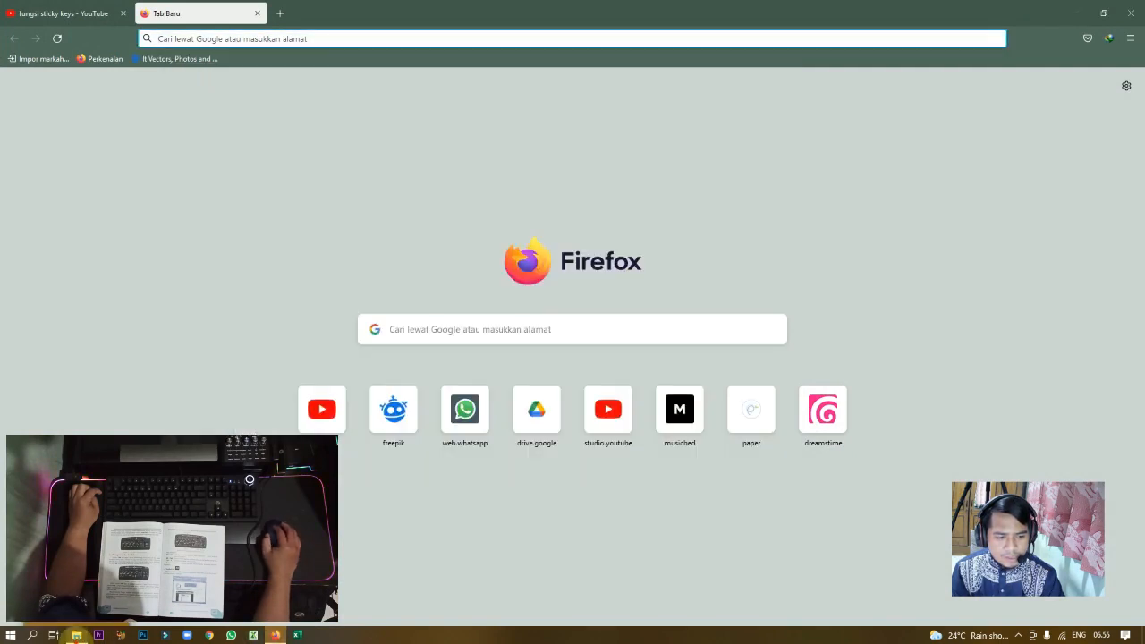
pyautogui.click(77, 637)
pyautogui.doubleClick(726, 71)
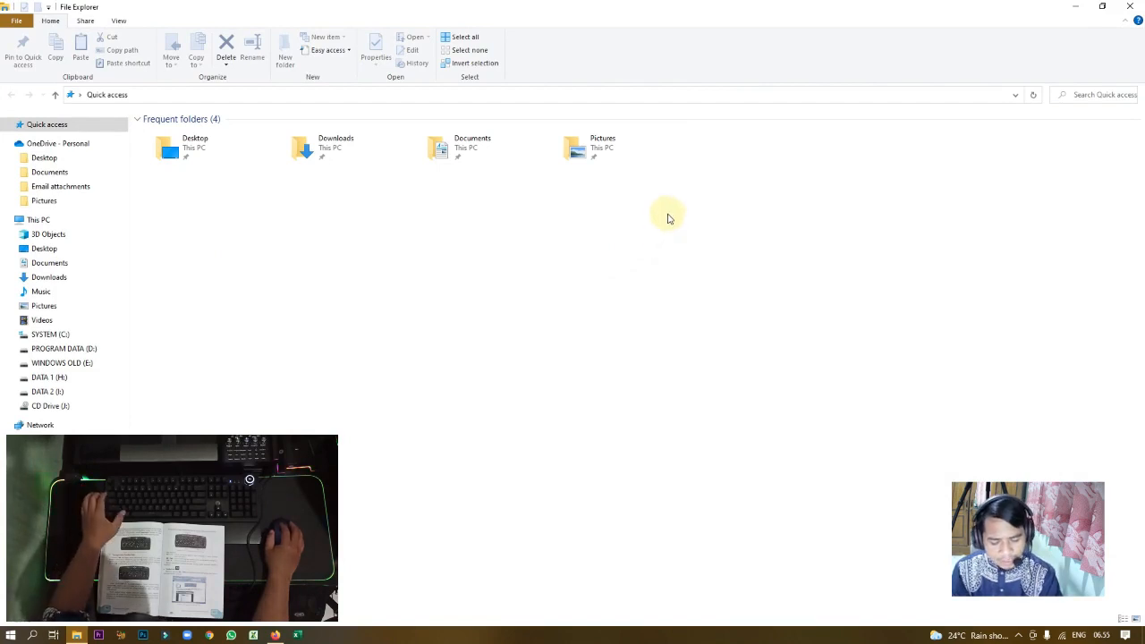
# Step: Cycle between the open File Explorer and Firefox windows with the window switcher
pyautogui.hotkey('alt', 'Tab')
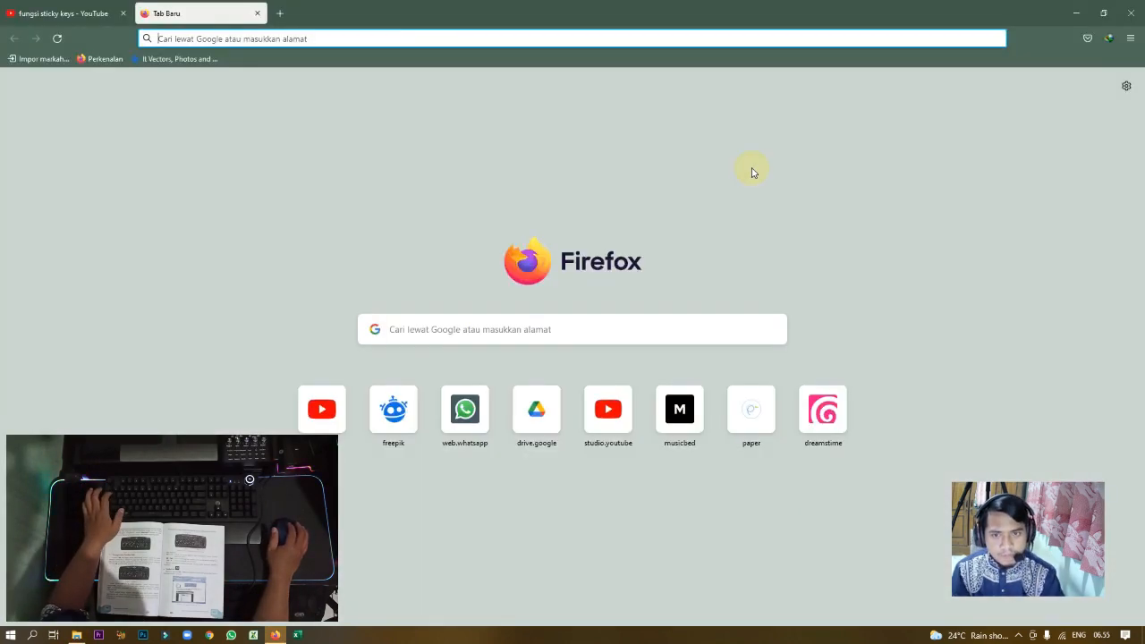
pyautogui.hotkey('alt', 'Tab')
pyautogui.hotkey('alt', 'Tab')
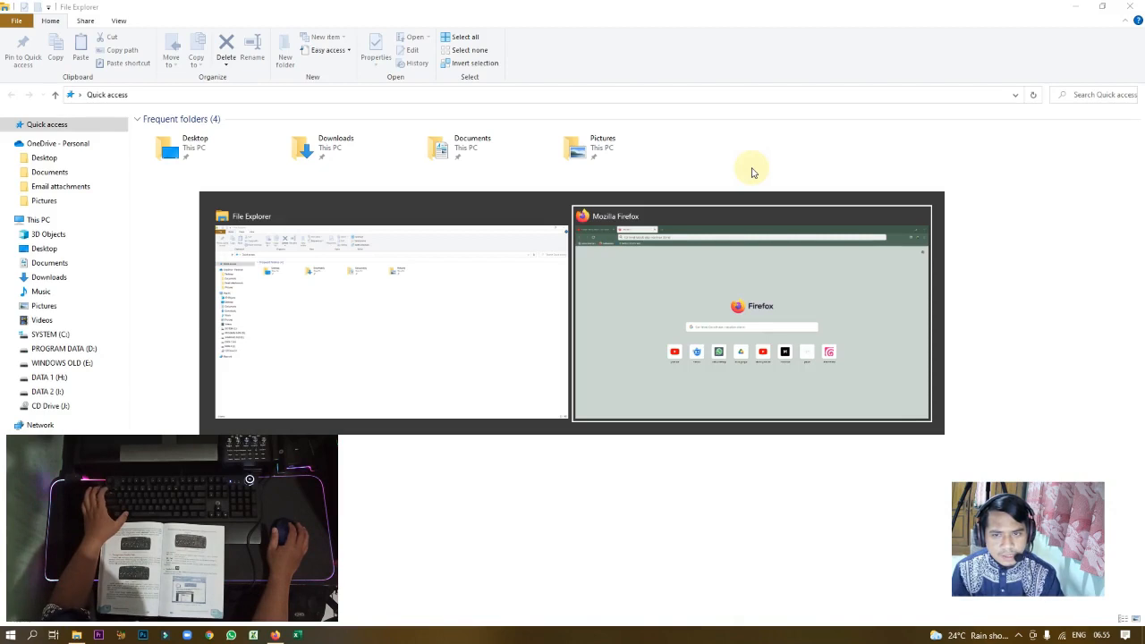
pyautogui.hotkey('alt', 'Tab')
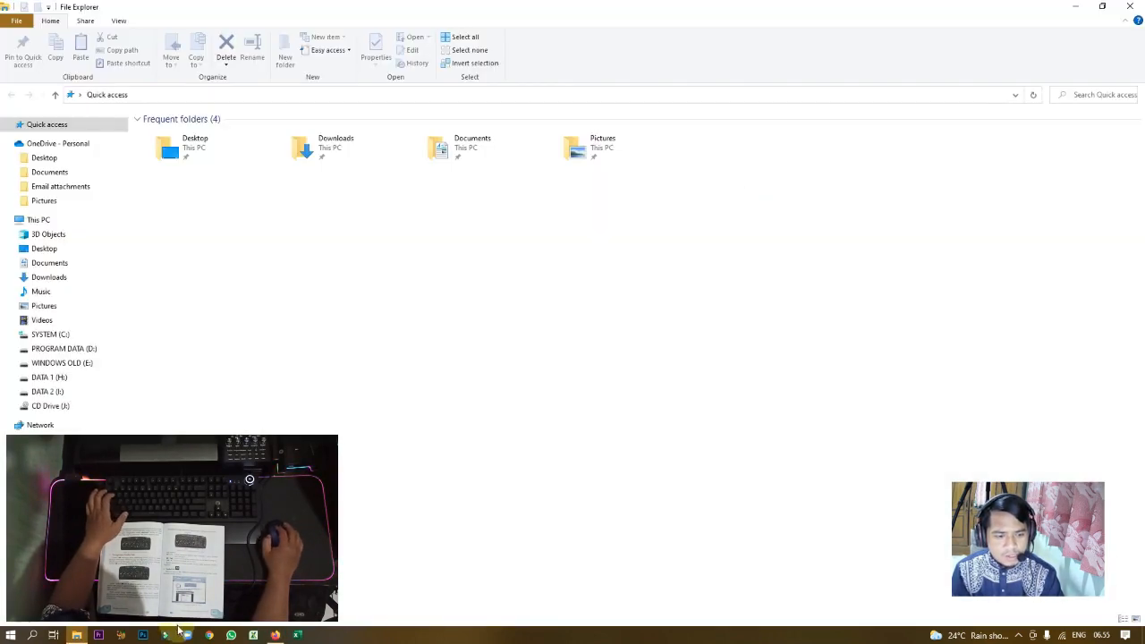
# Step: Open Excel with a blank workbook and cycle through the Excel, File Explorer and Firefox windows
pyautogui.click(247, 635)
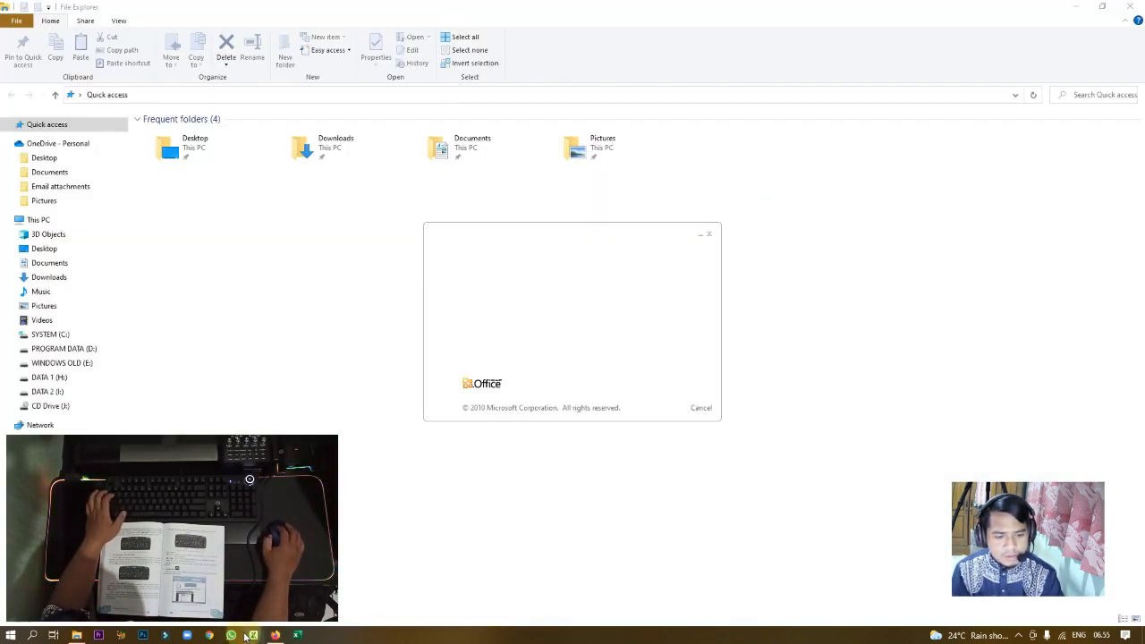
pyautogui.hotkey('alt', 'Tab')
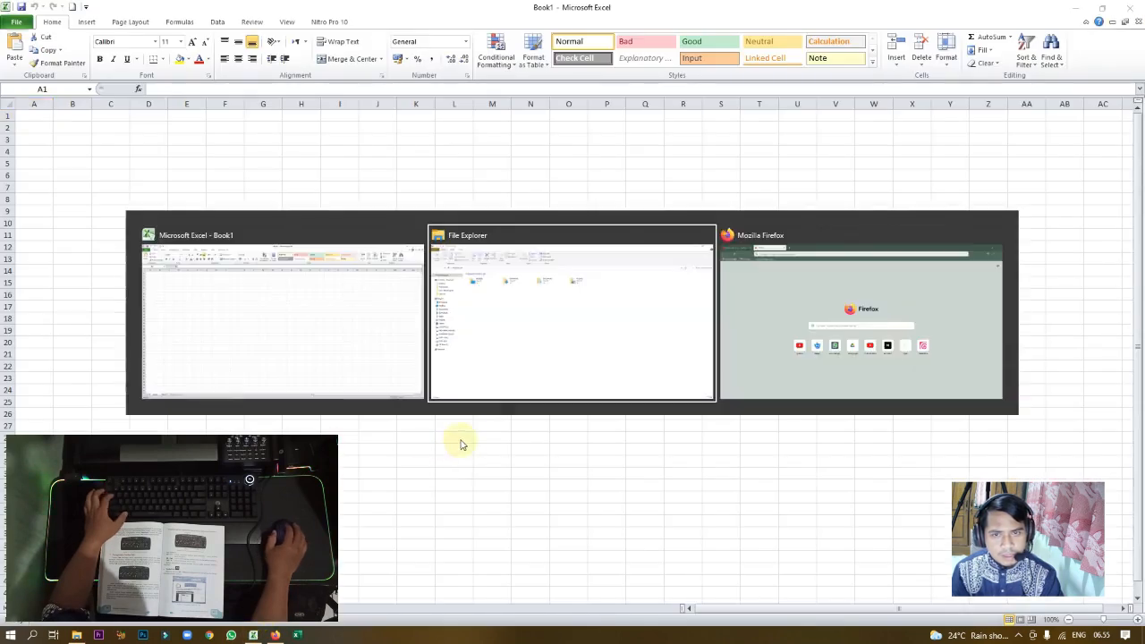
pyautogui.hotkey('alt', 'Tab')
pyautogui.press('Tab')
pyautogui.hotkey('alt', 'Tab')
pyautogui.hotkey('alt', 'Tab')
pyautogui.hotkey('alt', 'Tab')
pyautogui.press('Tab')
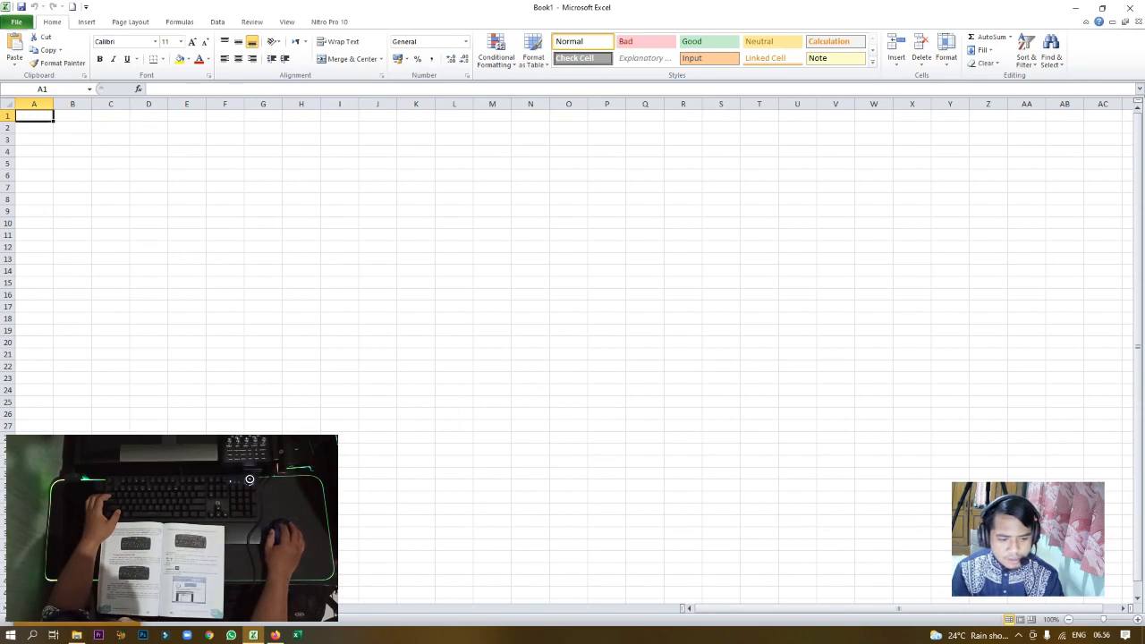
# Step: Switch to Firefox, search for "pelajaran dasar keyboard" and open the article "3 Cara Mudah Belajar Kunci Keyboard Untuk Pemula"
pyautogui.click(277, 635)
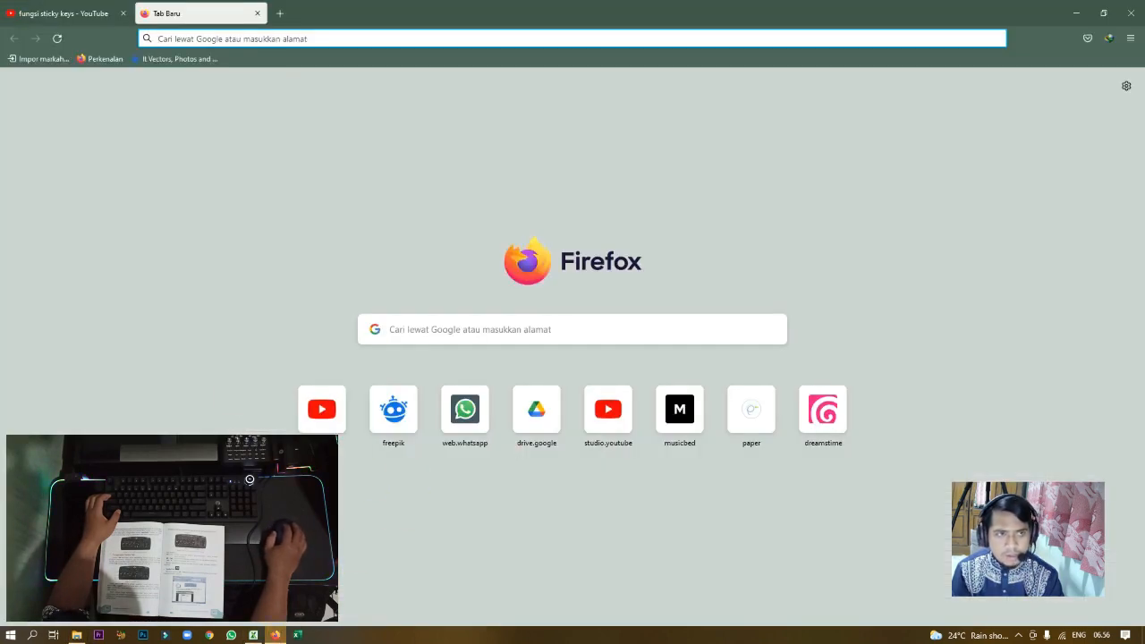
pyautogui.click(344, 39)
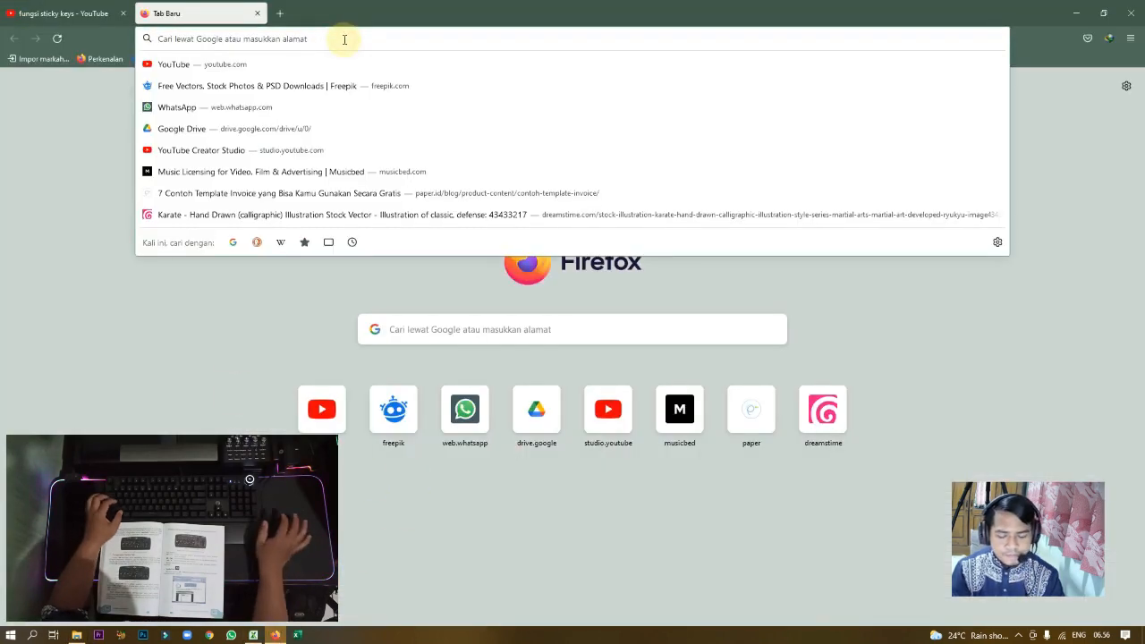
pyautogui.write('pelajar')
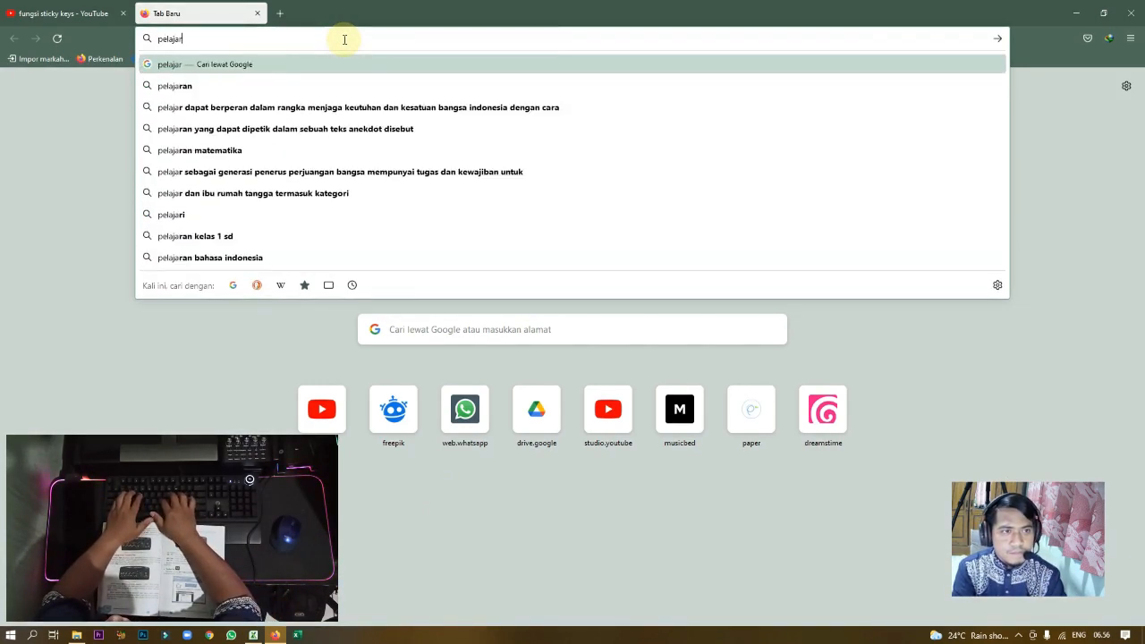
pyautogui.write('an keyboard')
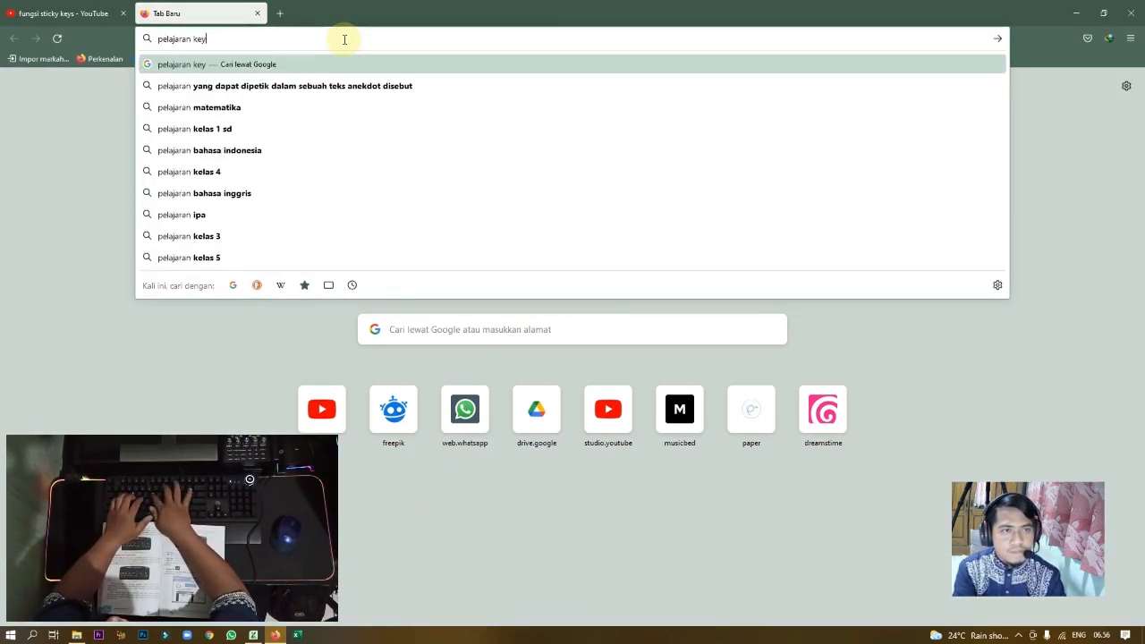
pyautogui.press('BackSpace')
pyautogui.press('BackSpace')
pyautogui.press('BackSpace')
pyautogui.press('BackSpace')
pyautogui.press('BackSpace')
pyautogui.write('dasar keyboard')
pyautogui.press('Return')
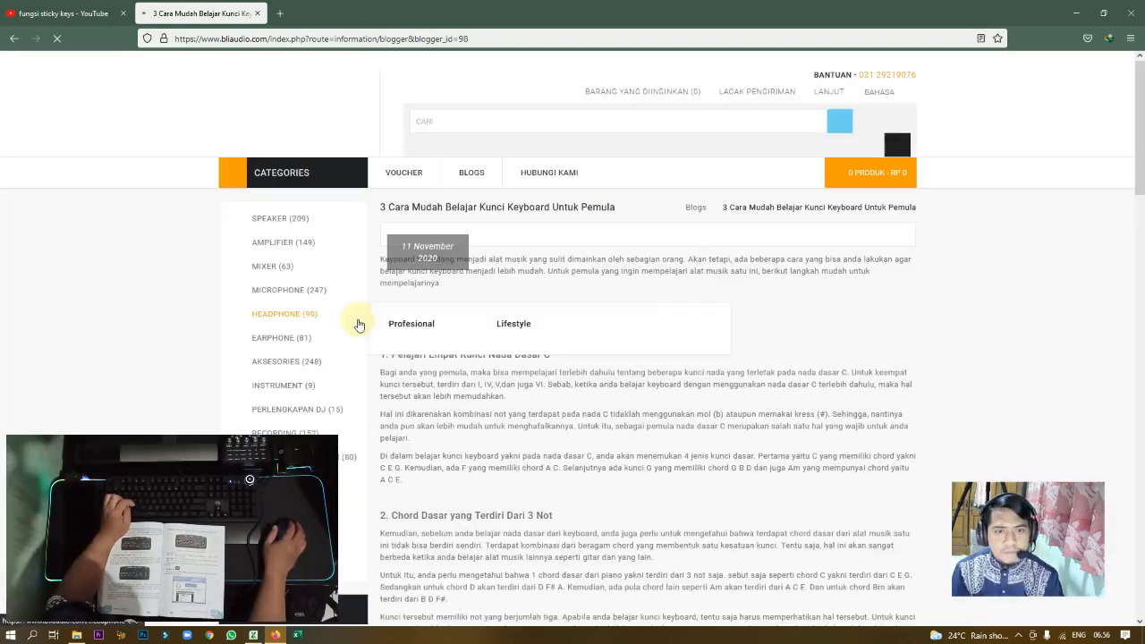
# Step: Copy the article text from the heading "1. Pelajari Empat Kunci Nada Dasar C" through its last paragraph
pyautogui.scroll(-5, 714, 301)
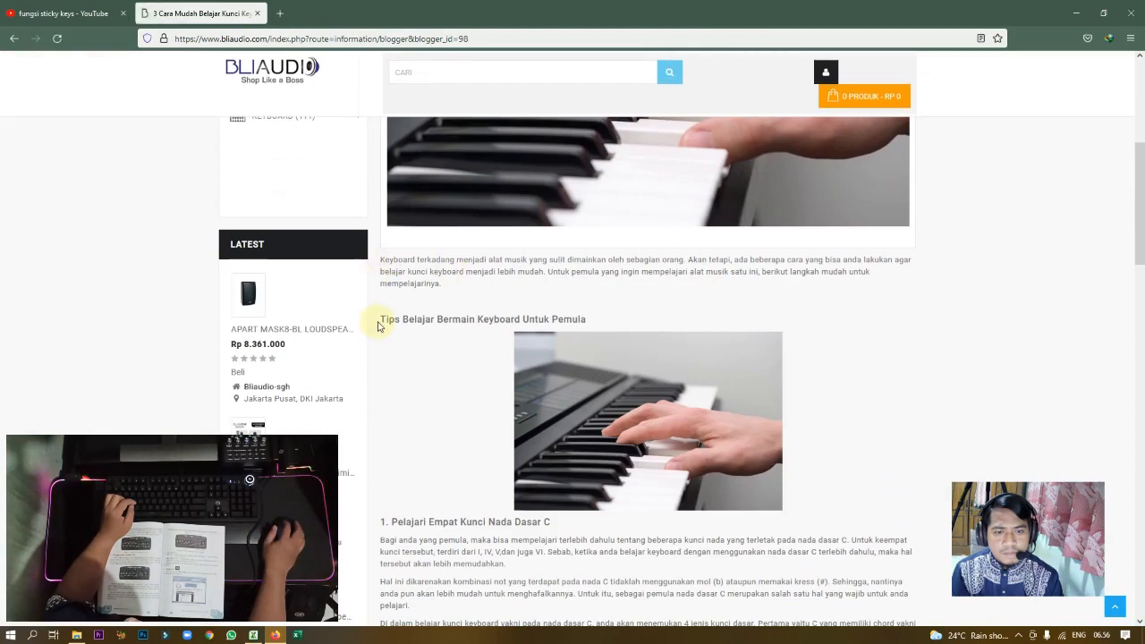
pyautogui.scroll(-3, 385, 340)
pyautogui.moveTo(380, 280); pyautogui.dragTo(653, 298)
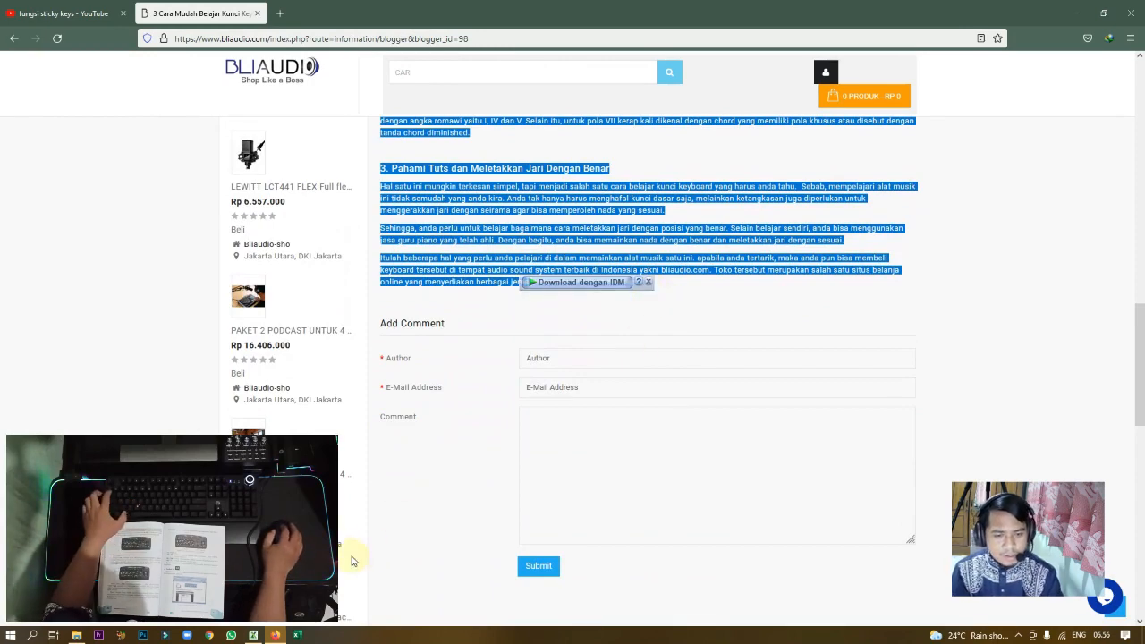
pyautogui.press('alt')
pyautogui.scroll(10, 624, 273)
pyautogui.scroll(5, 609, 287)
# Step: Open Word with a blank document and paste the copied article text into it
pyautogui.hotkey('alt', 'Tab')
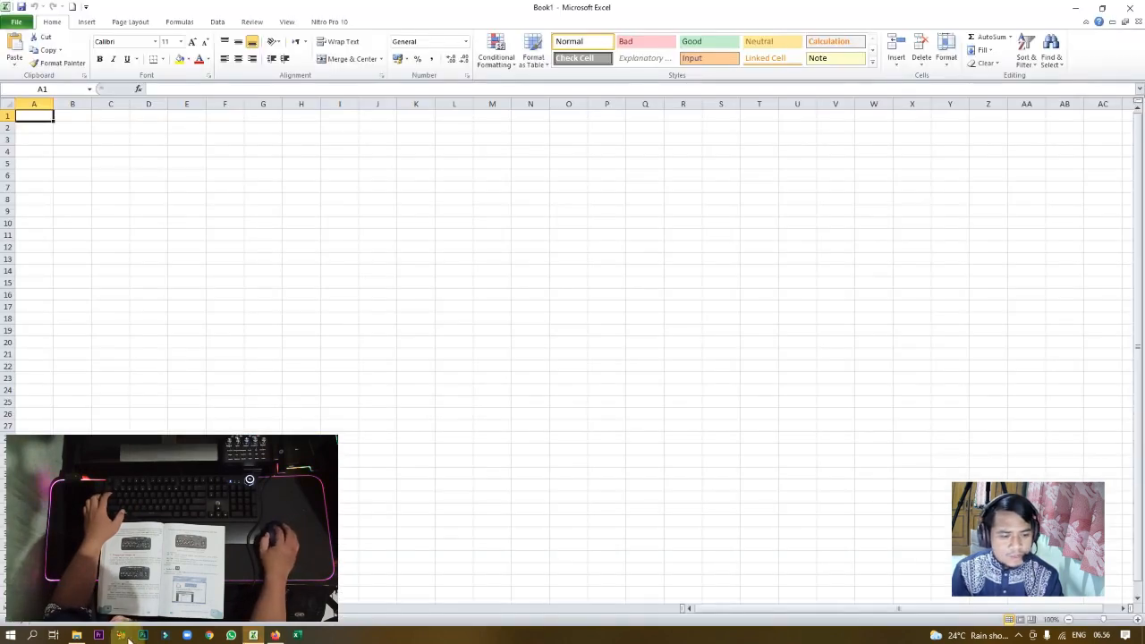
pyautogui.click(31, 633)
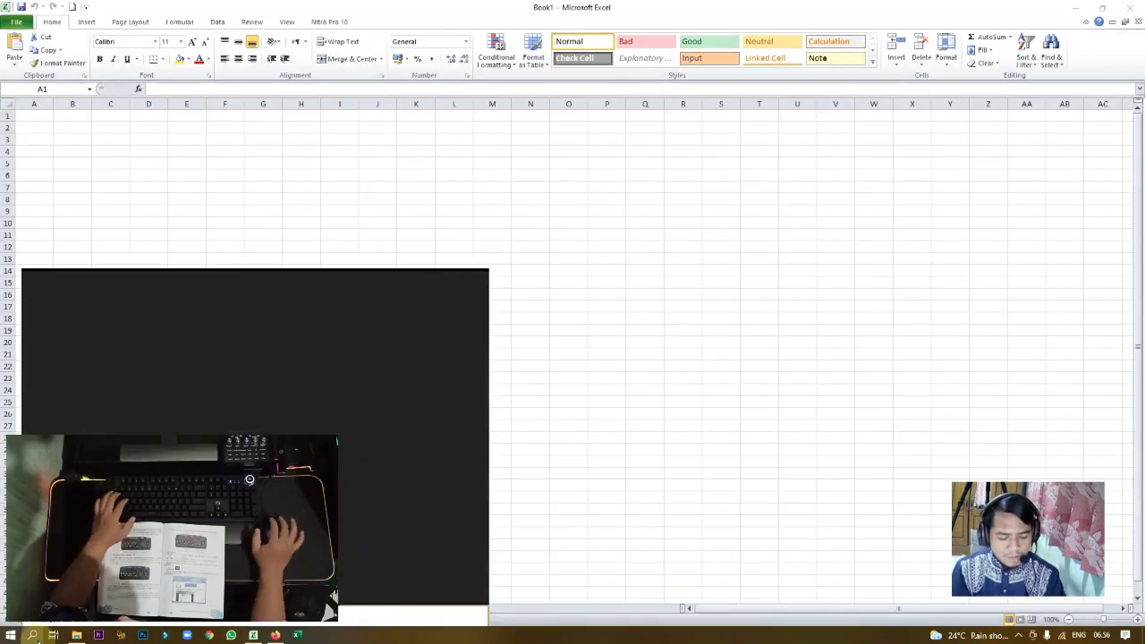
pyautogui.write('word')
pyautogui.press('Return')
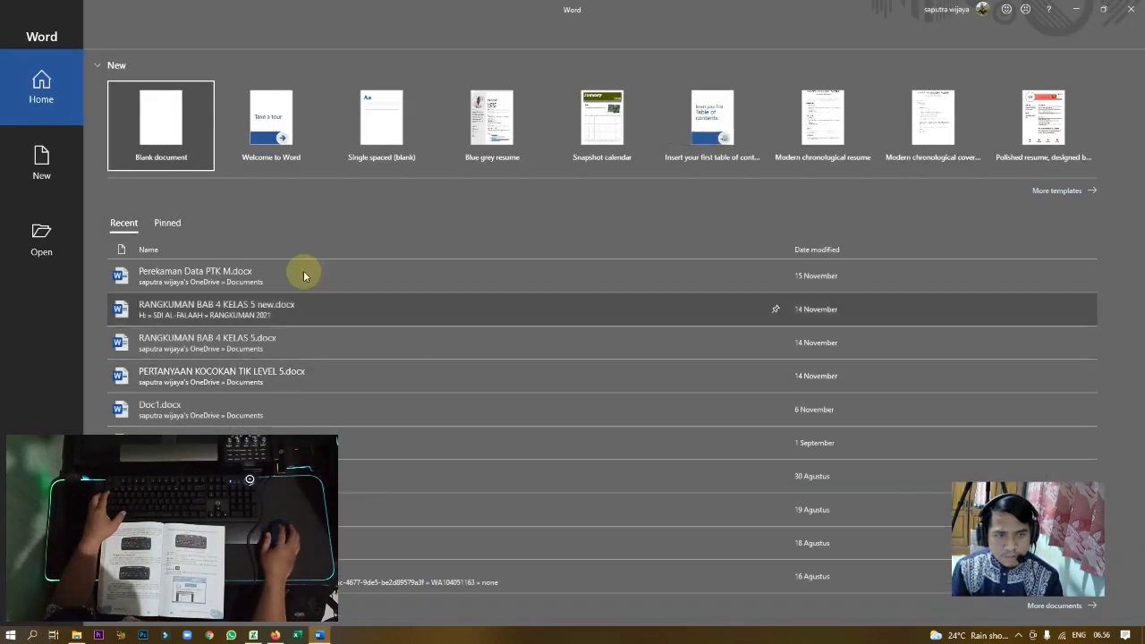
pyautogui.click(164, 134)
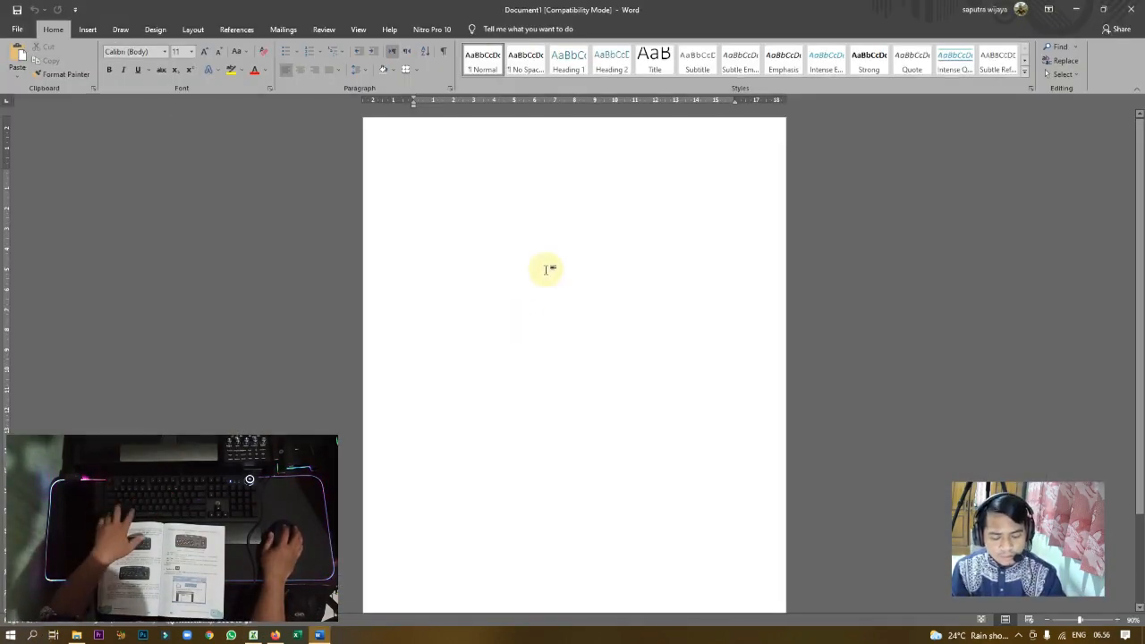
pyautogui.hotkey('ctrl', 'v')
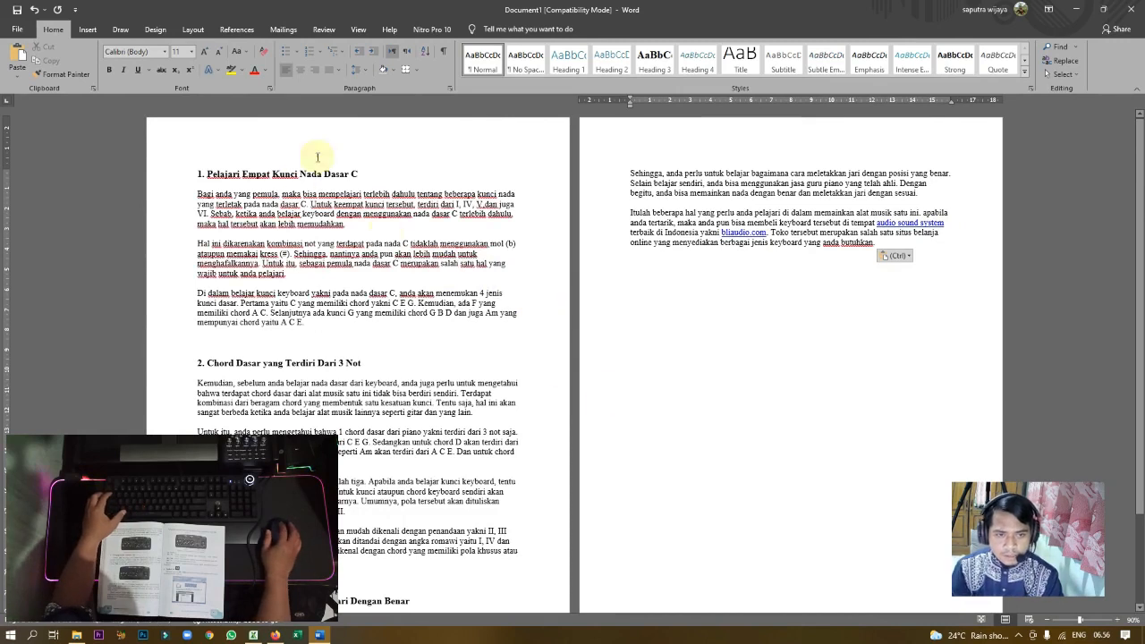
pyautogui.click(303, 232)
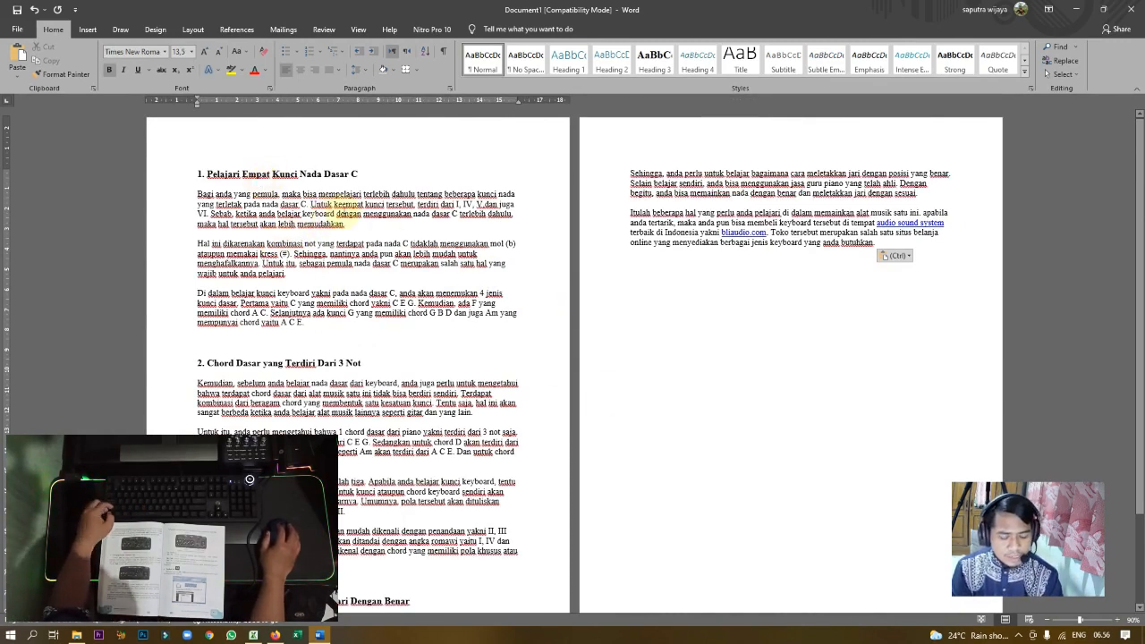
# Step: Select the whole document, then select different passages of section 1 and clear the selection
pyautogui.hotkey('ctrl', 'a')
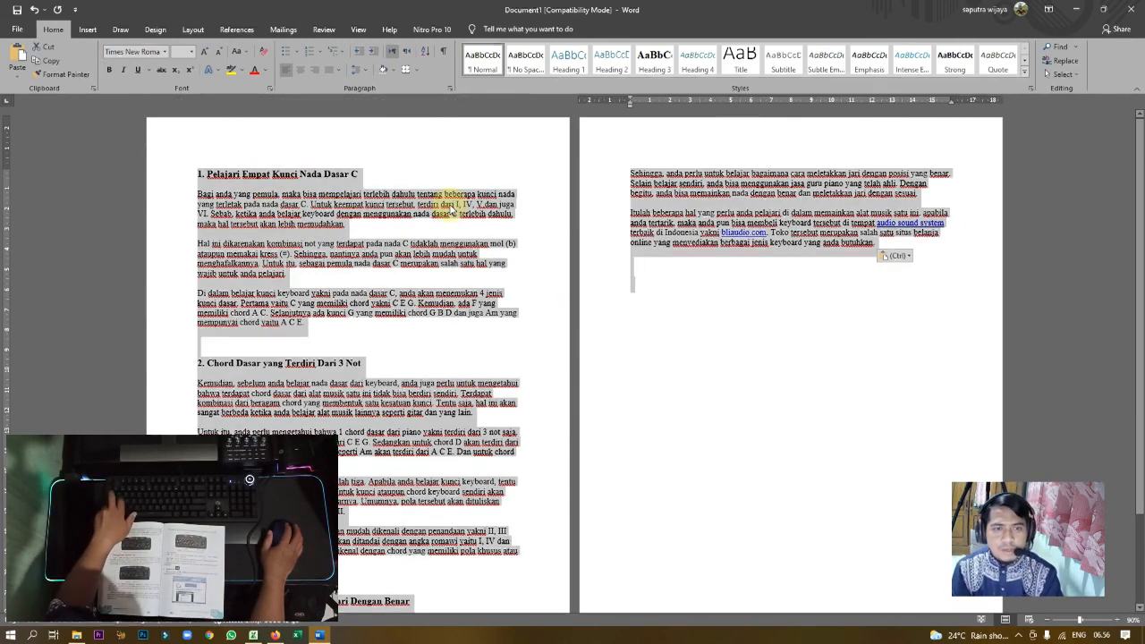
pyautogui.click(440, 221)
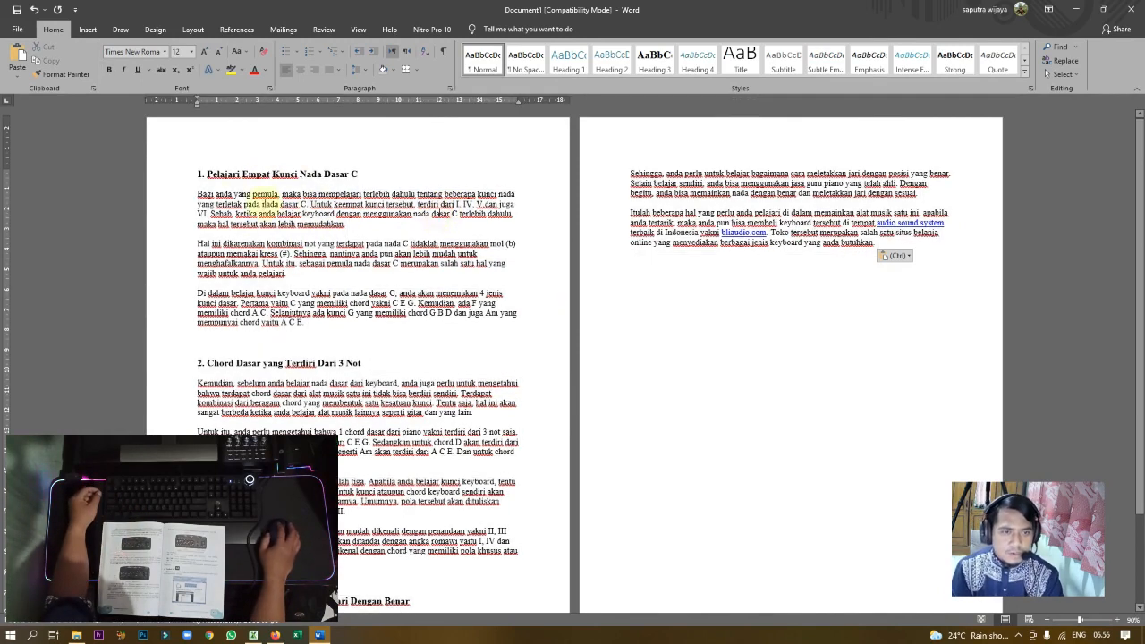
pyautogui.moveTo(201, 197); pyautogui.dragTo(354, 263)
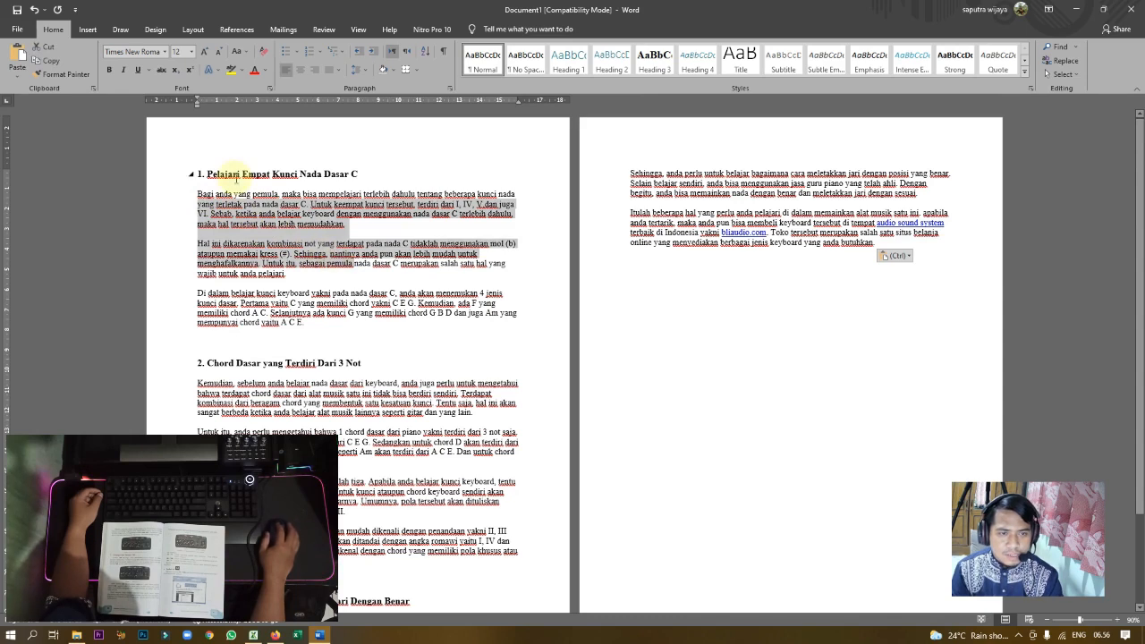
pyautogui.moveTo(227, 170); pyautogui.dragTo(300, 282)
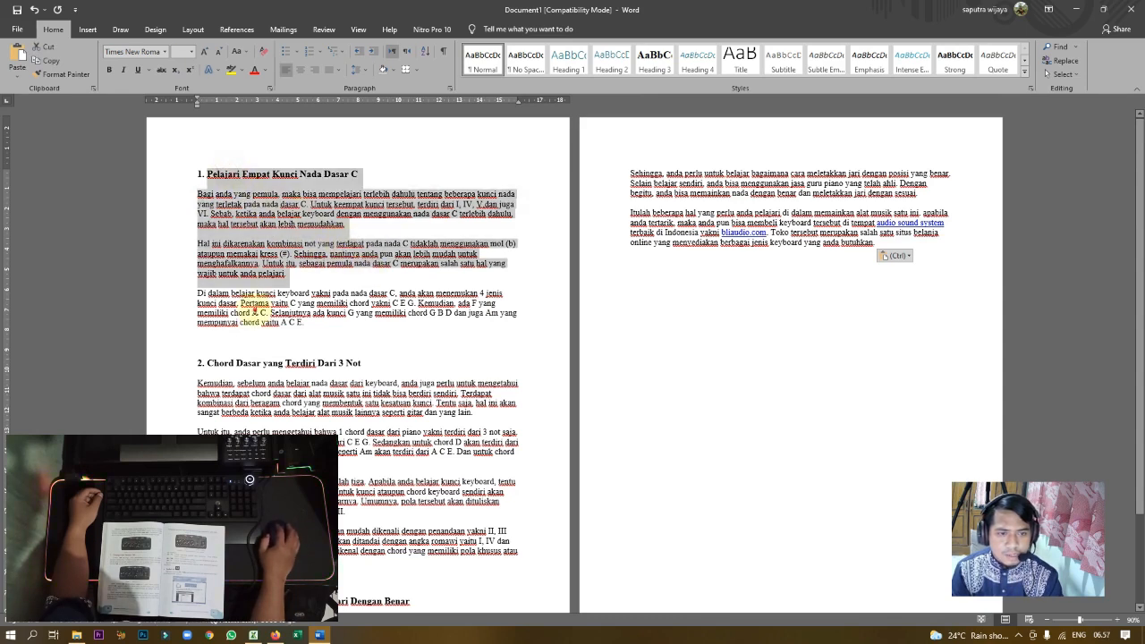
pyautogui.moveTo(252, 313); pyautogui.dragTo(313, 331)
pyautogui.click(313, 259)
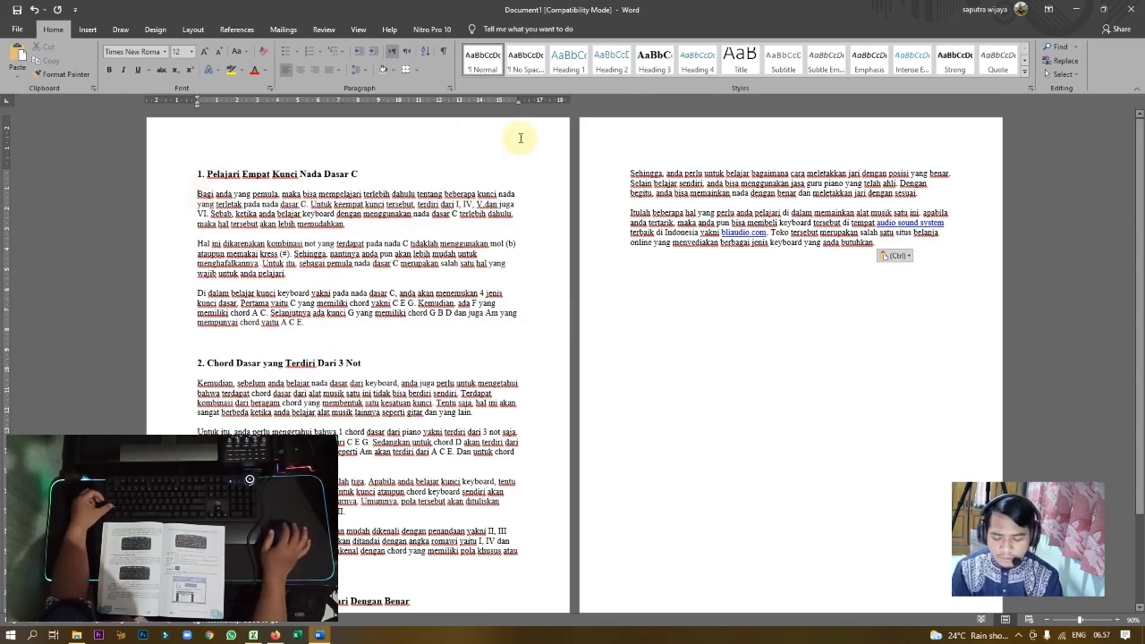
# Step: Select the text from the paragraph starting "Bagi anda yang pemula" through the end of the document
pyautogui.hotkey('shift', 'Right')
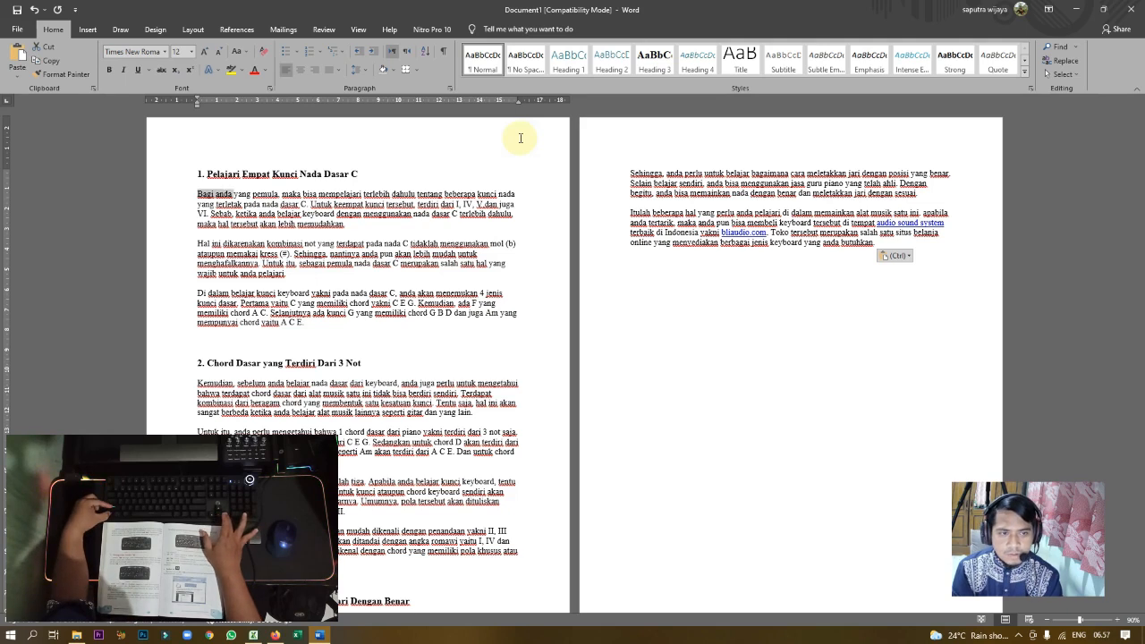
pyautogui.hotkey('ctrl', 'shift', 'Down')
pyautogui.hotkey('ctrl', 'shift', 'Down')
pyautogui.hotkey('ctrl', 'shift', 'Down')
pyautogui.hotkey('ctrl', 'shift', 'Down')
pyautogui.hotkey('ctrl', 'shift', 'Down')
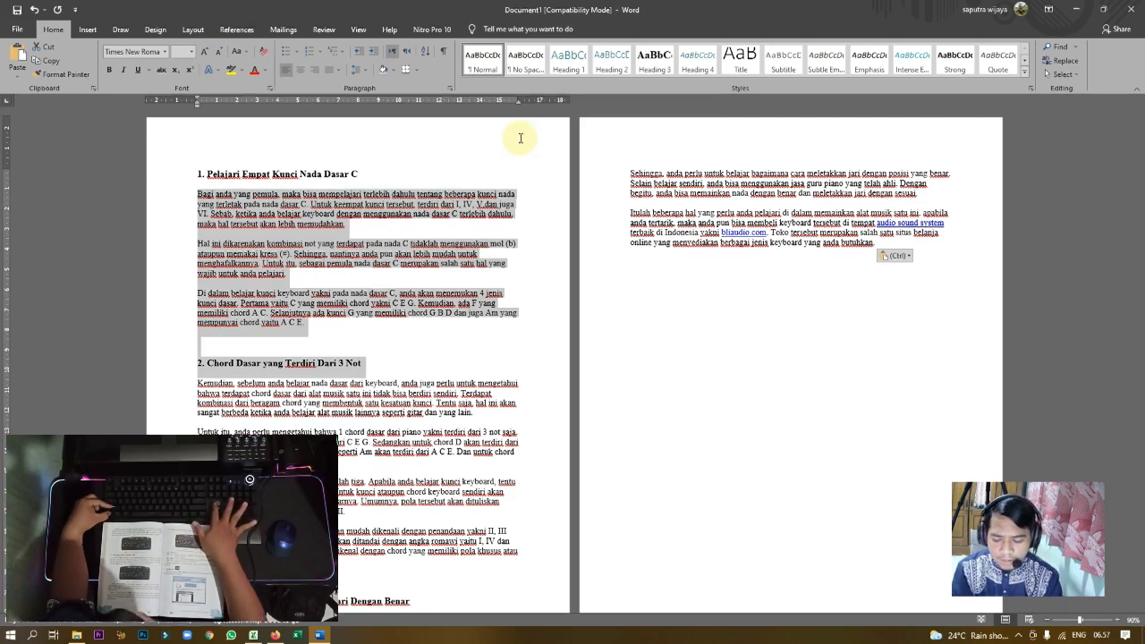
pyautogui.hotkey('ctrl', 'shift', 'End')
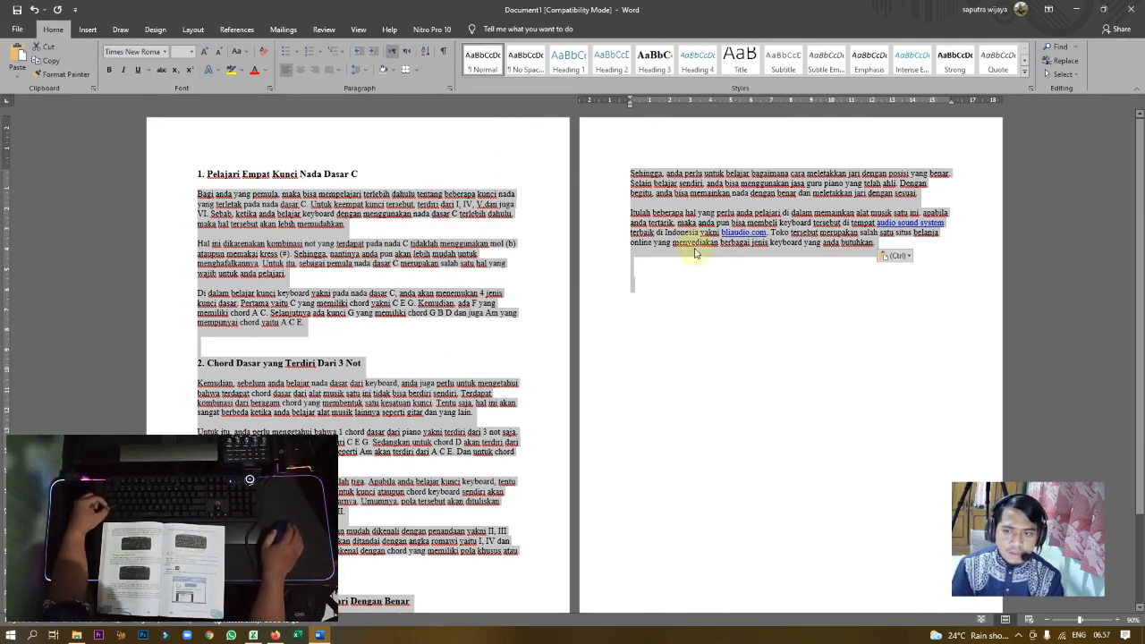
# Step: Start a new page after the article's last paragraph and paste the copied article text there
pyautogui.keyDown('ctrl'); pyautogui.scroll(2, 429, 372); pyautogui.keyUp('ctrl')
pyautogui.keyDown('ctrl'); pyautogui.scroll(4, 430, 373); pyautogui.keyUp('ctrl')
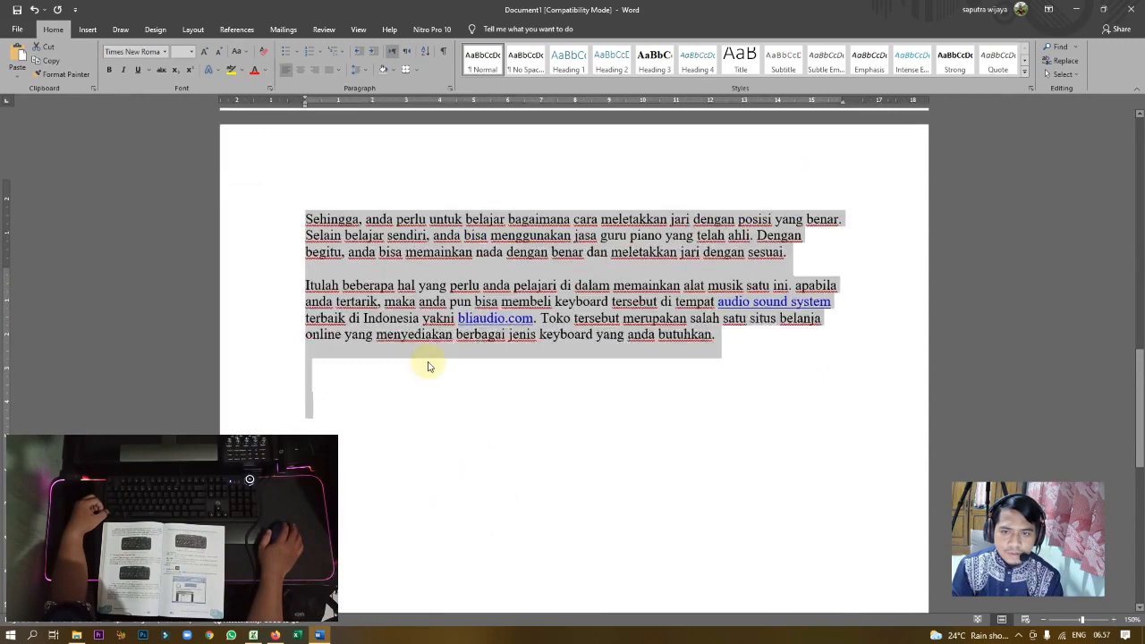
pyautogui.scroll(10, 423, 355)
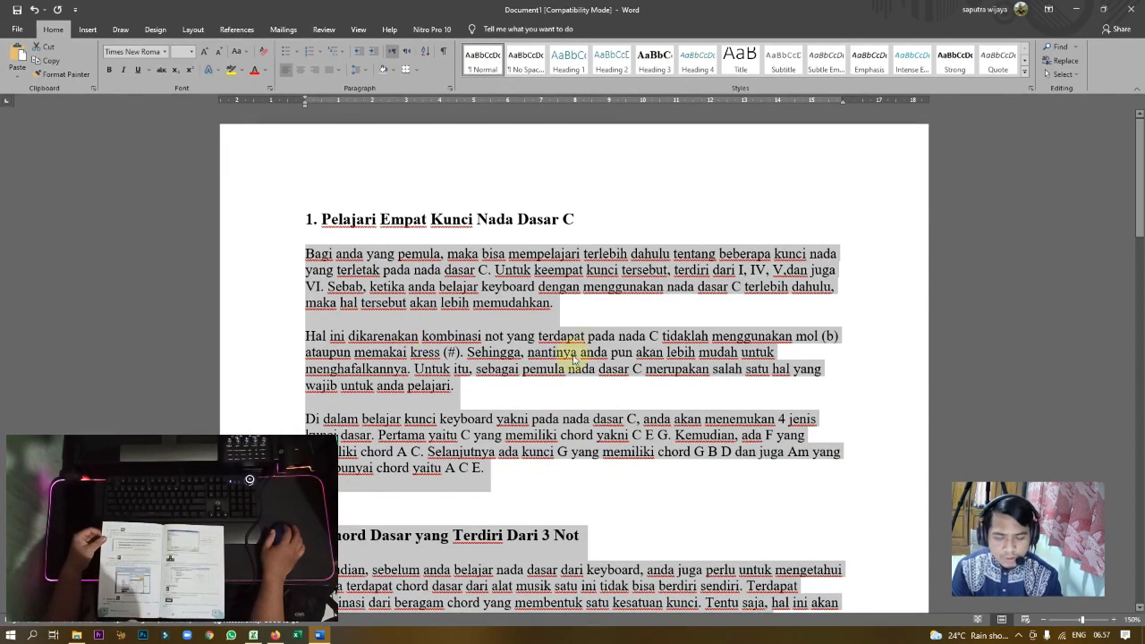
pyautogui.scroll(-20, 573, 353)
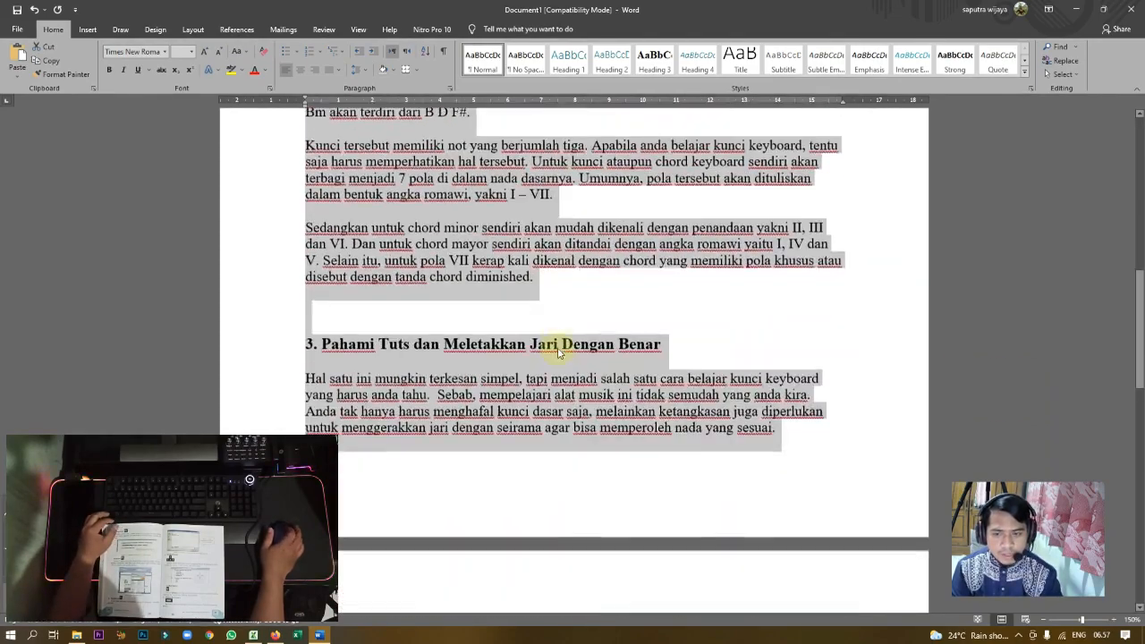
pyautogui.scroll(15, 555, 349)
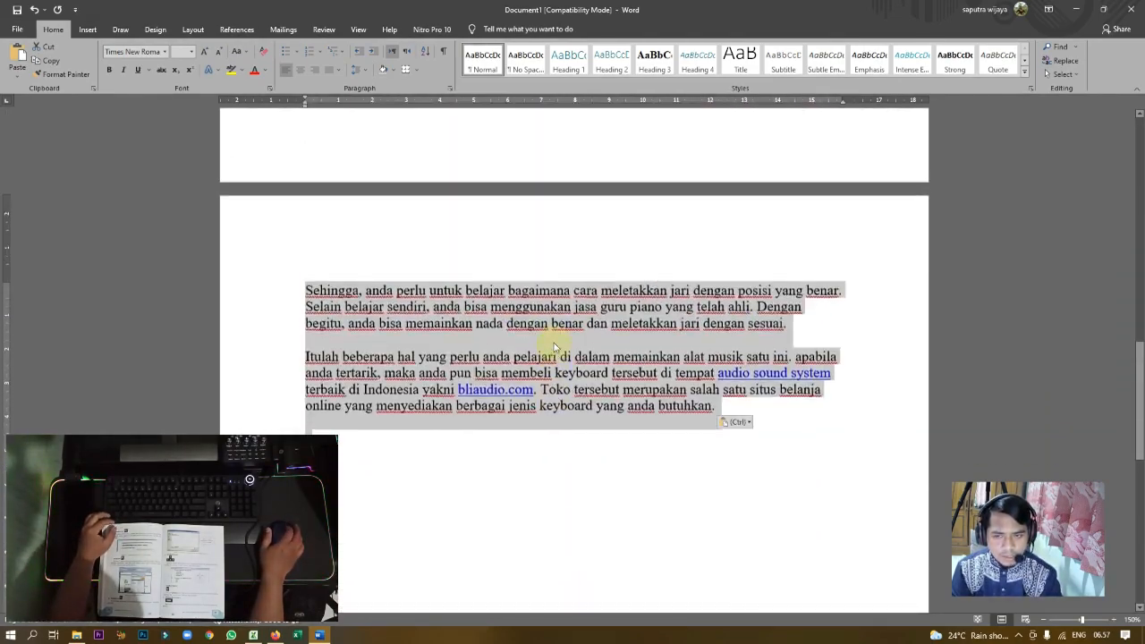
pyautogui.scroll(5, 555, 349)
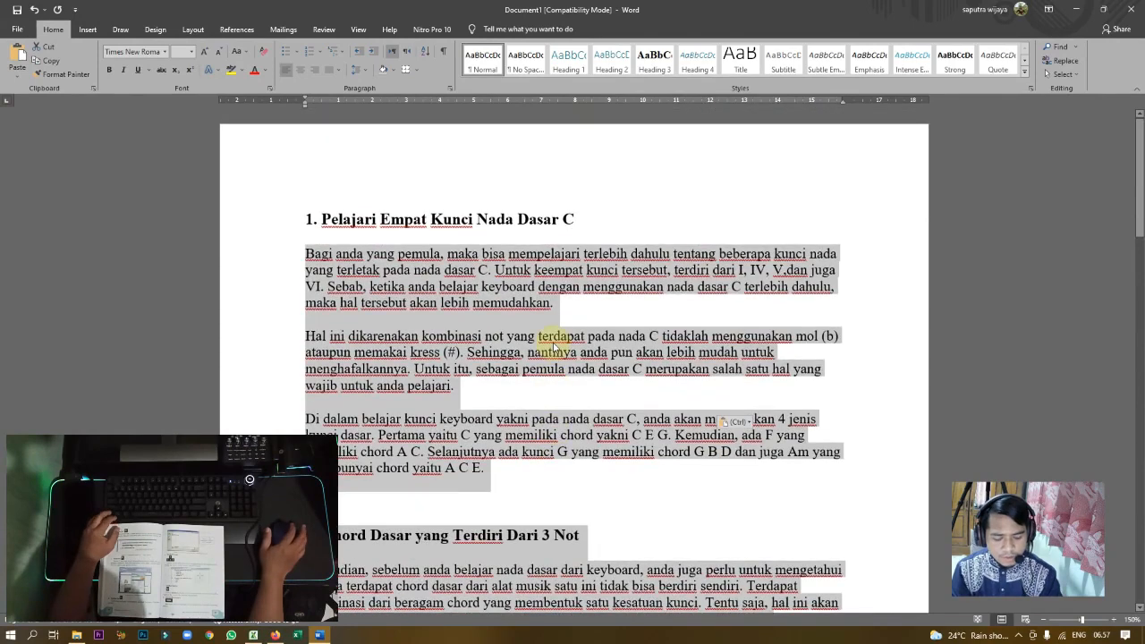
pyautogui.scroll(-20, 553, 345)
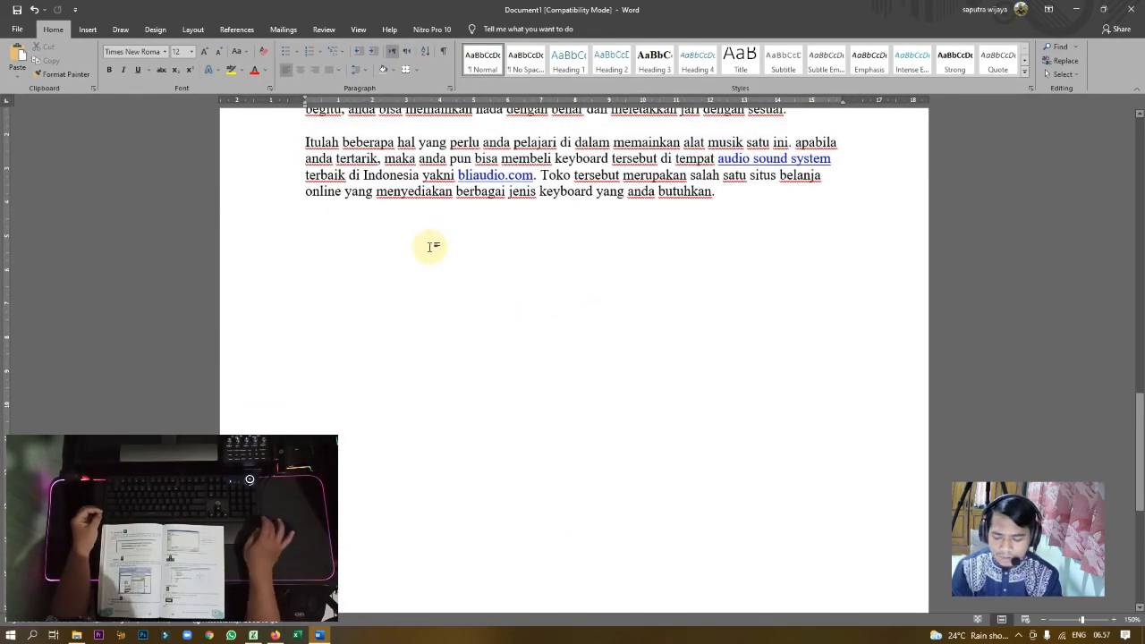
pyautogui.press('Return')
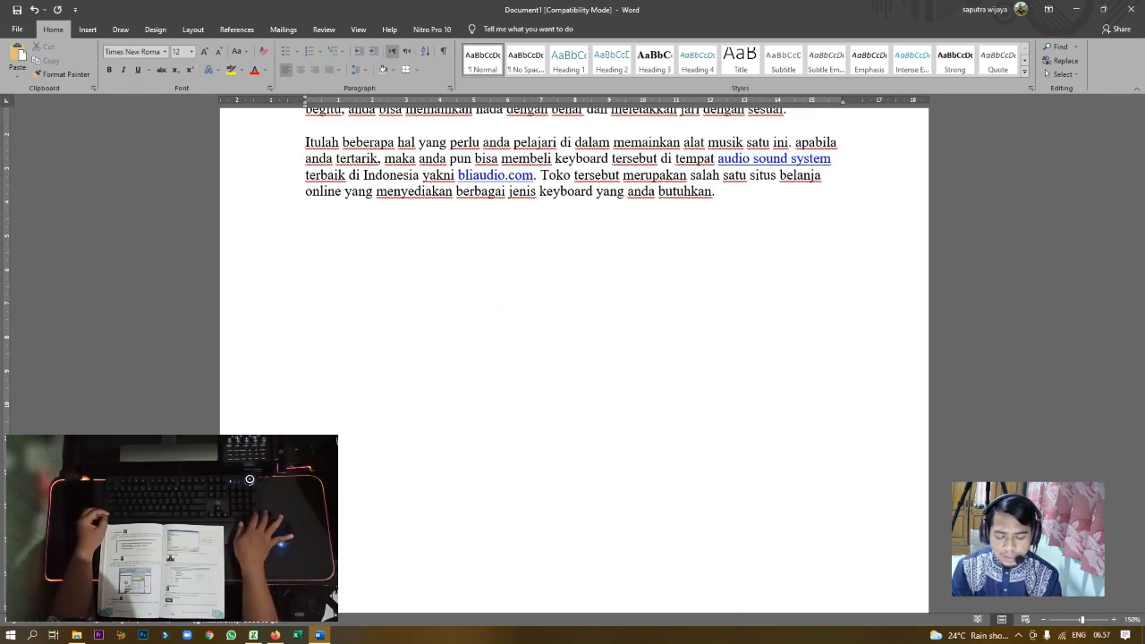
pyautogui.scroll(-5, 430, 247)
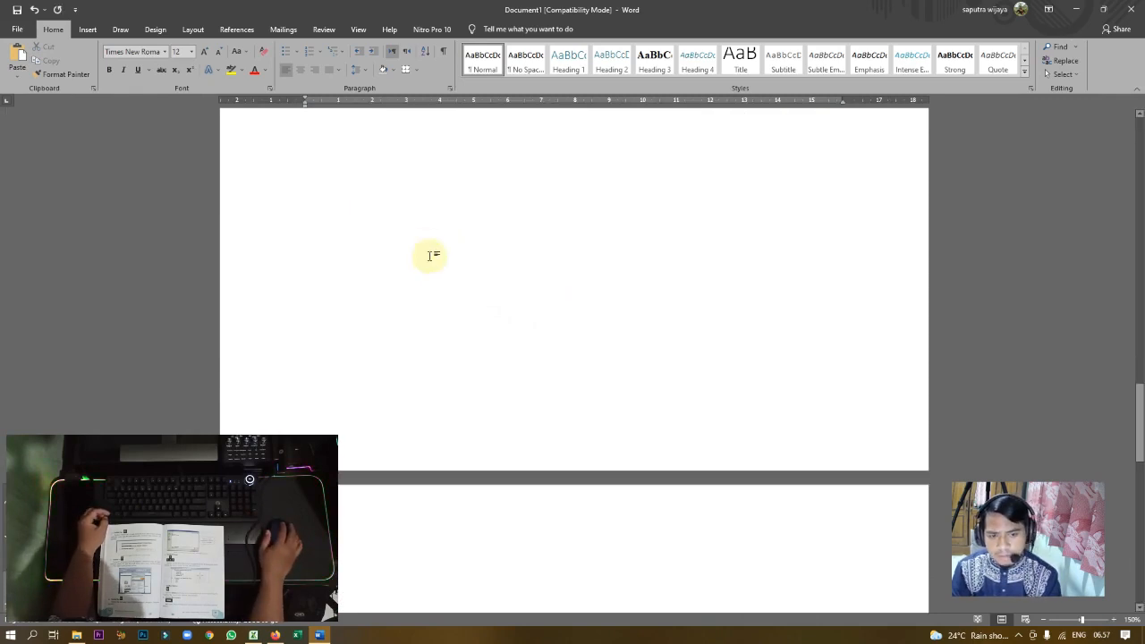
pyautogui.scroll(2, 466, 318)
pyautogui.scroll(-5, 463, 318)
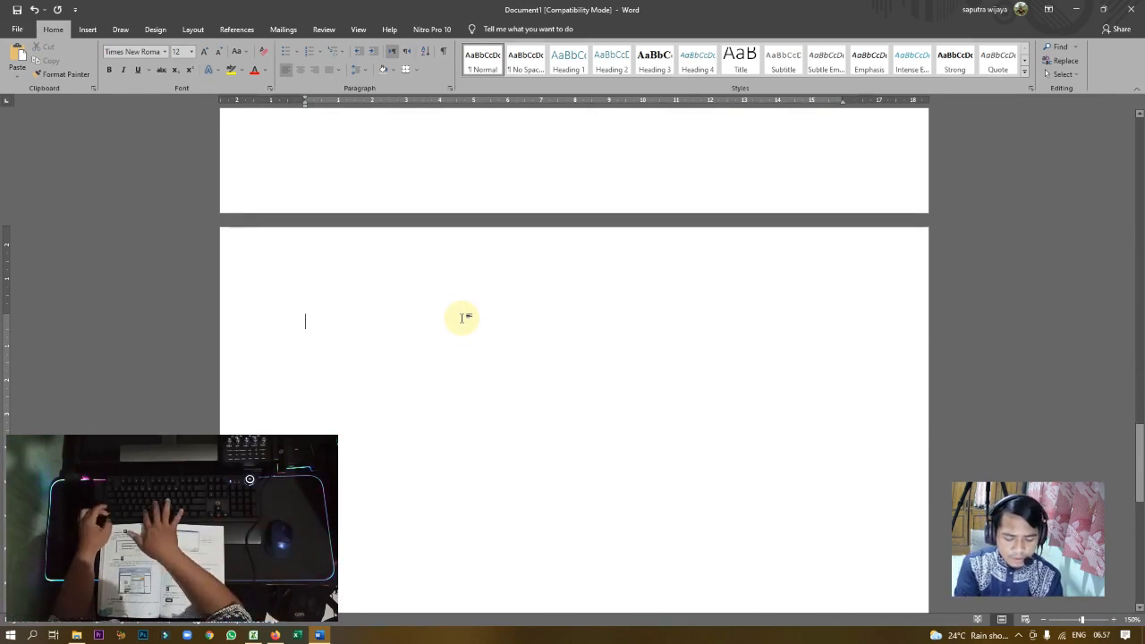
pyautogui.hotkey('ctrl', 'v')
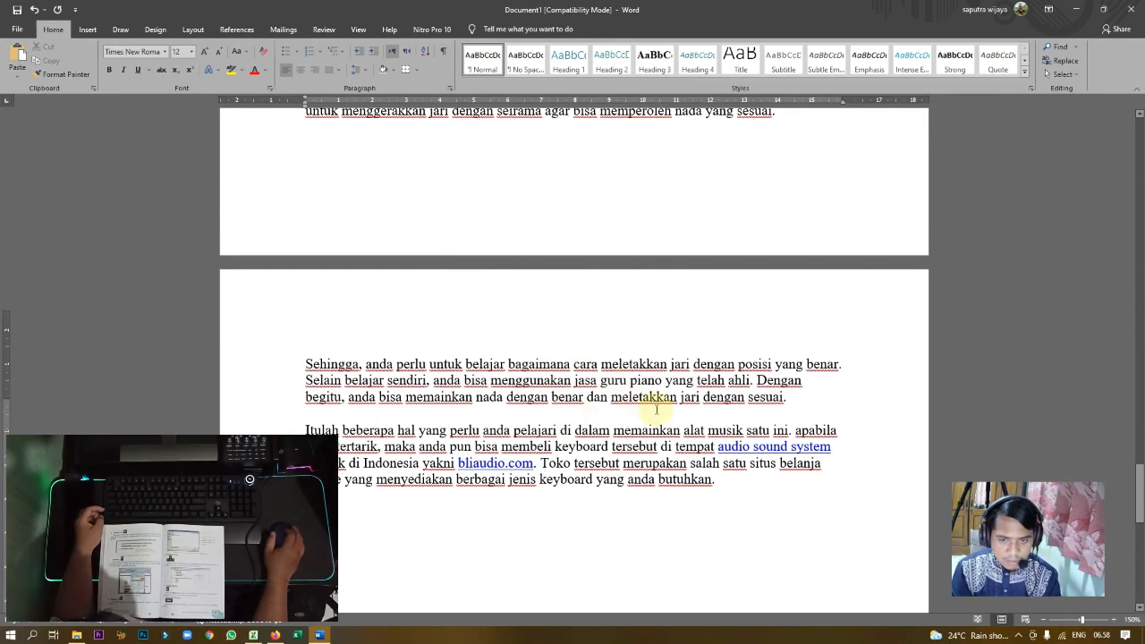
# Step: Open Word's Help, look through its topics and top tasks, and close it
pyautogui.scroll(15, 583, 419)
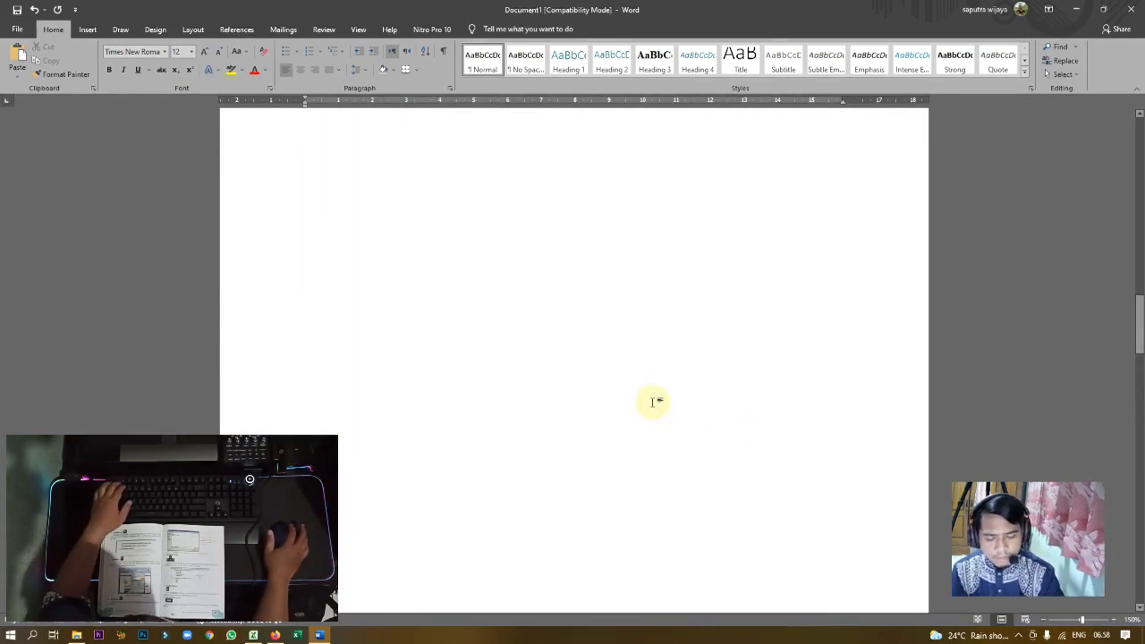
pyautogui.press('F1')
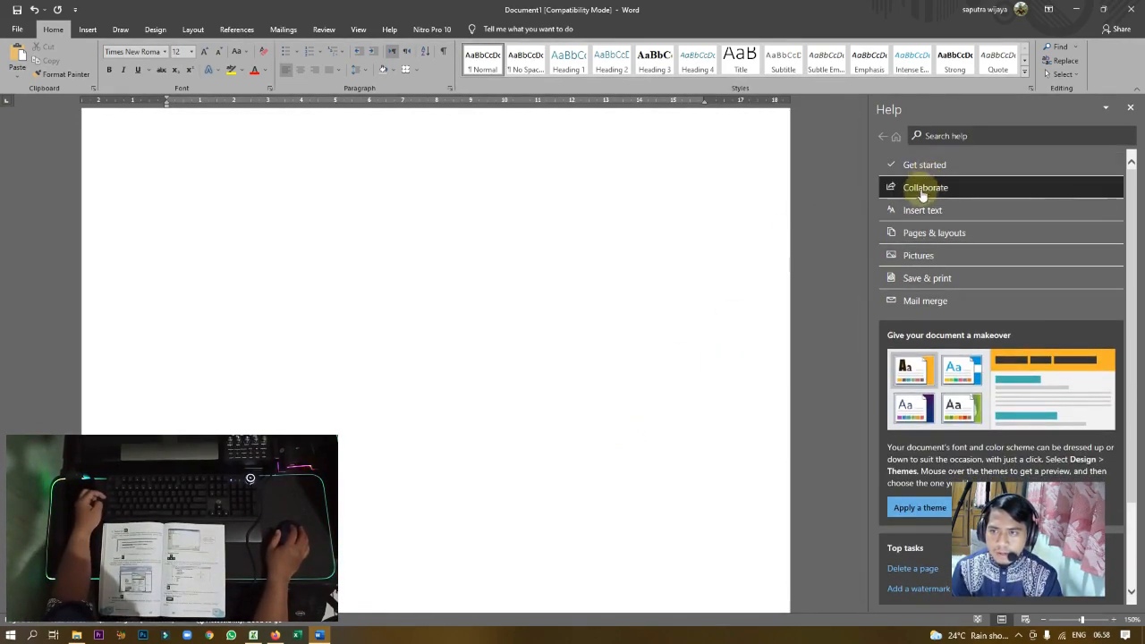
pyautogui.scroll(-3, 935, 255)
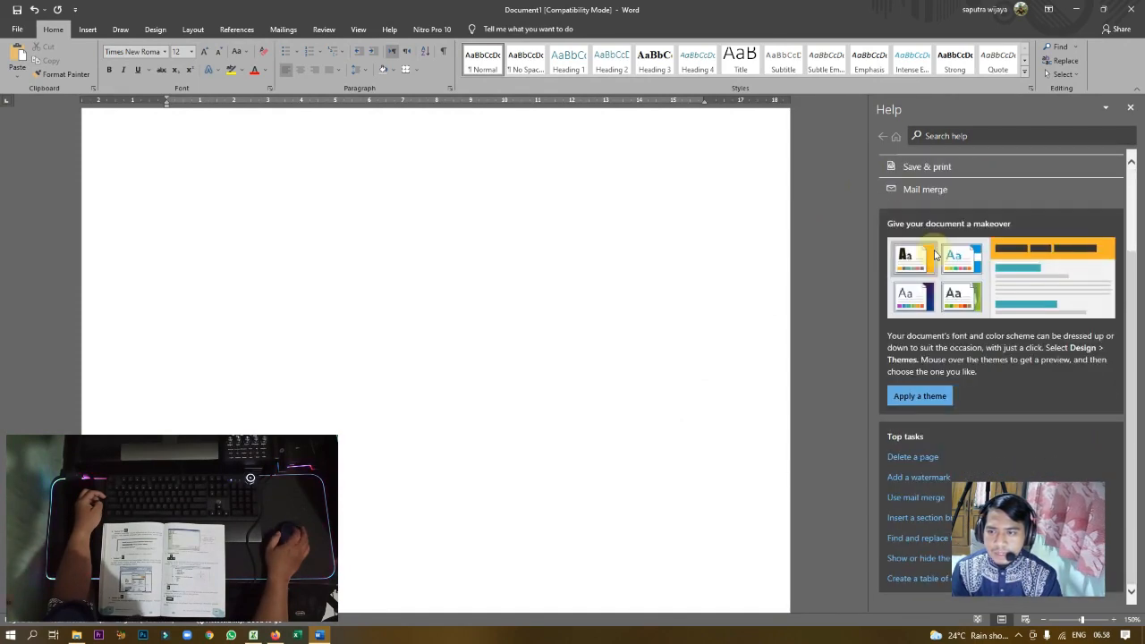
pyautogui.scroll(3, 935, 255)
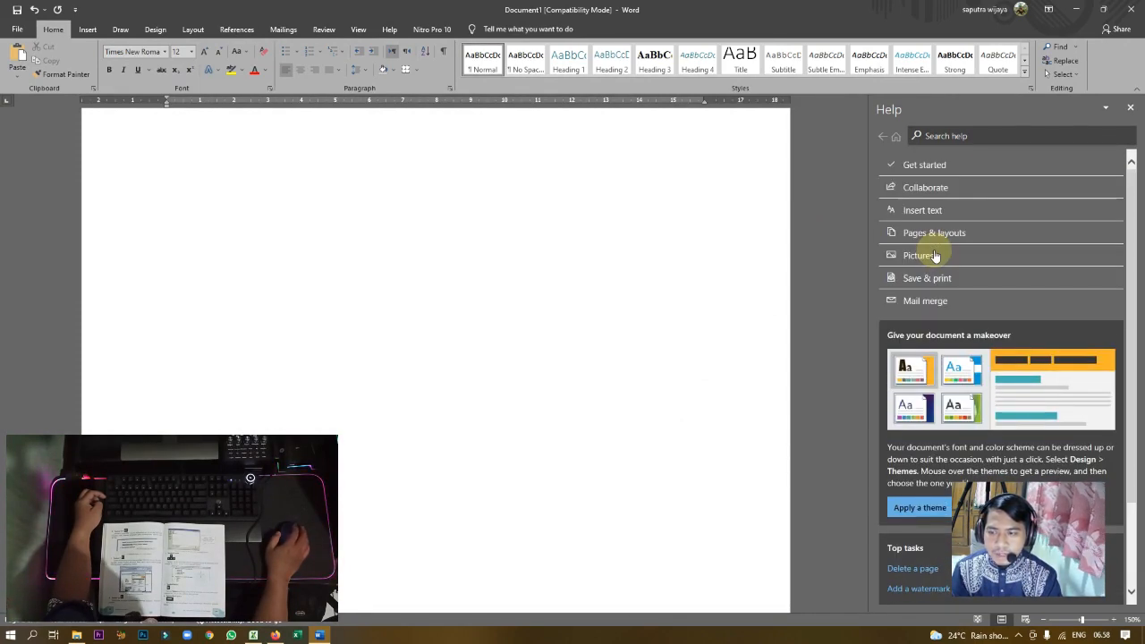
pyautogui.scroll(-3, 935, 255)
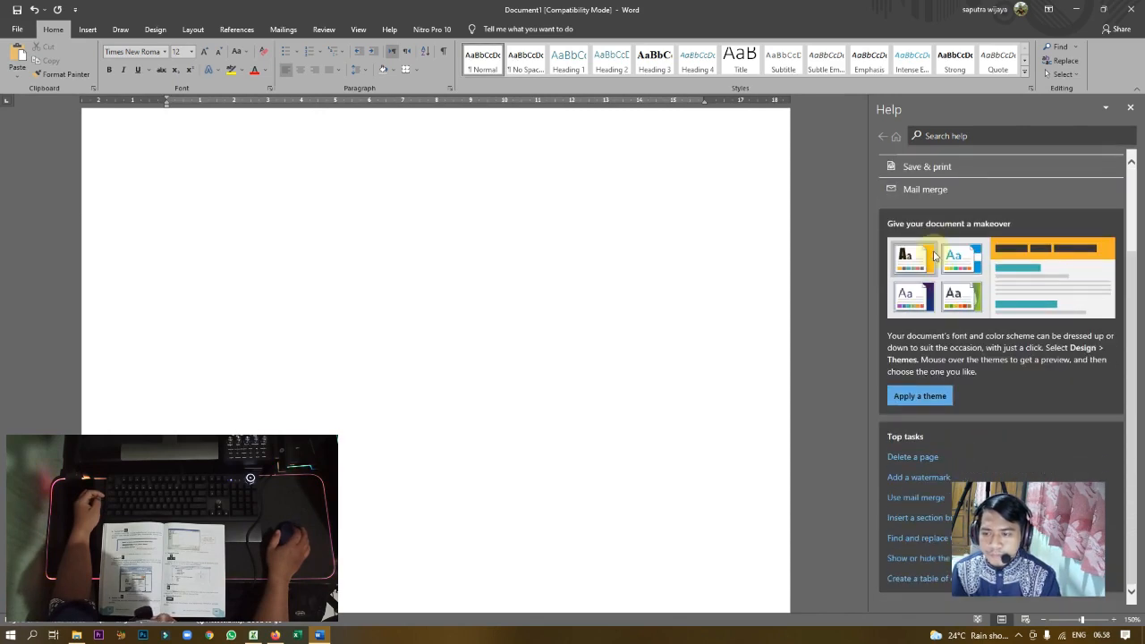
pyautogui.scroll(3, 935, 255)
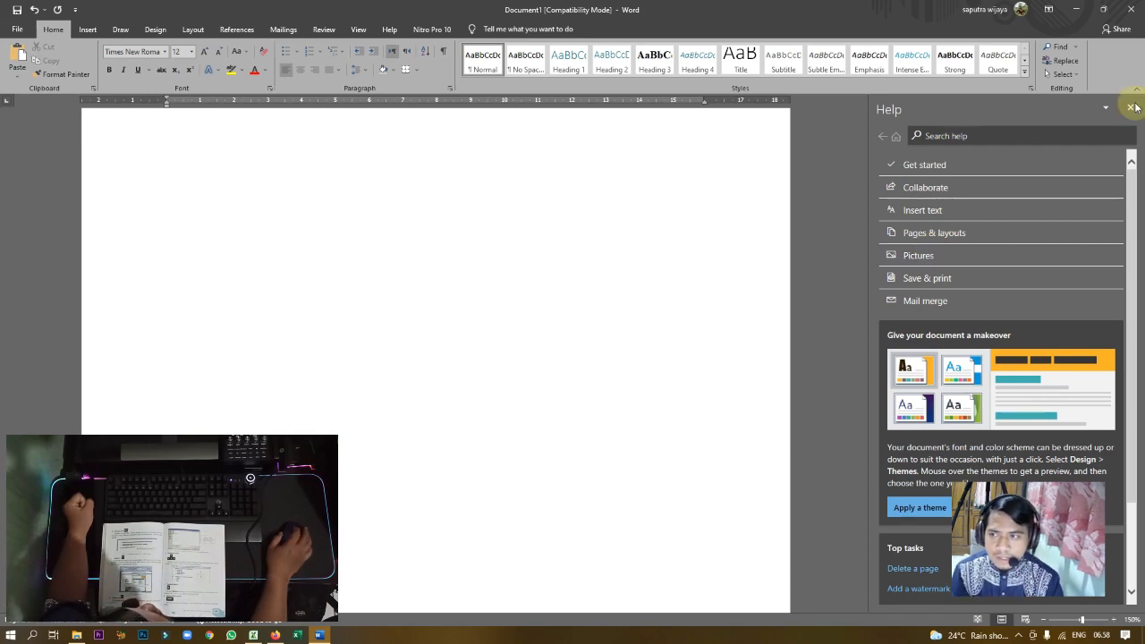
pyautogui.click(1132, 109)
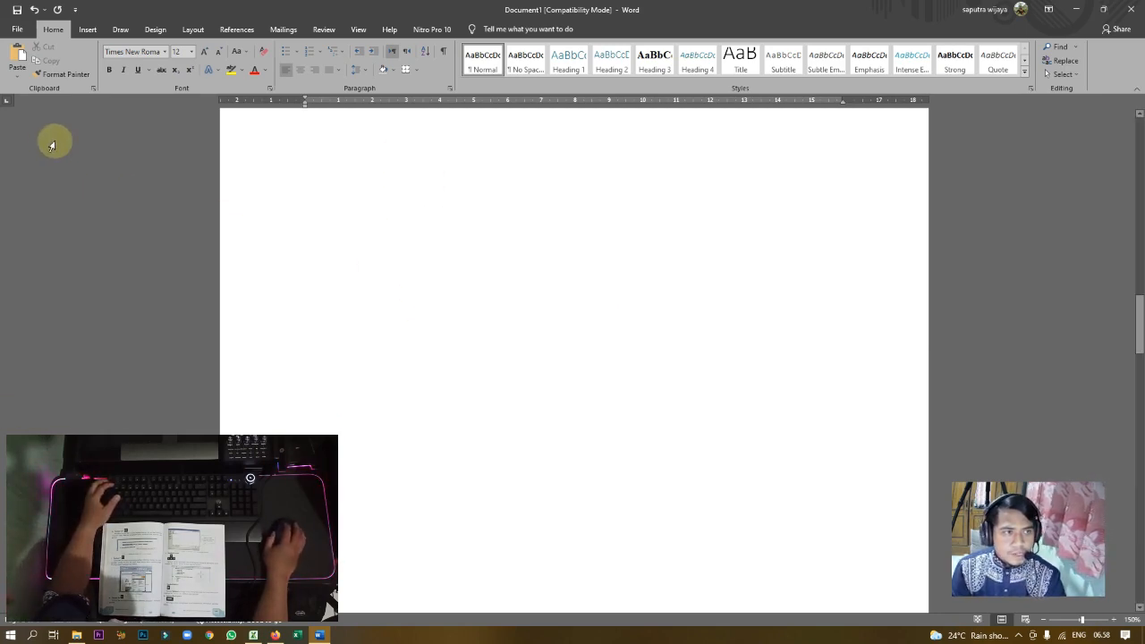
# Step: Bring up the save dialog for the document twice, cancelling it each time
pyautogui.hotkey('ctrl', 's')
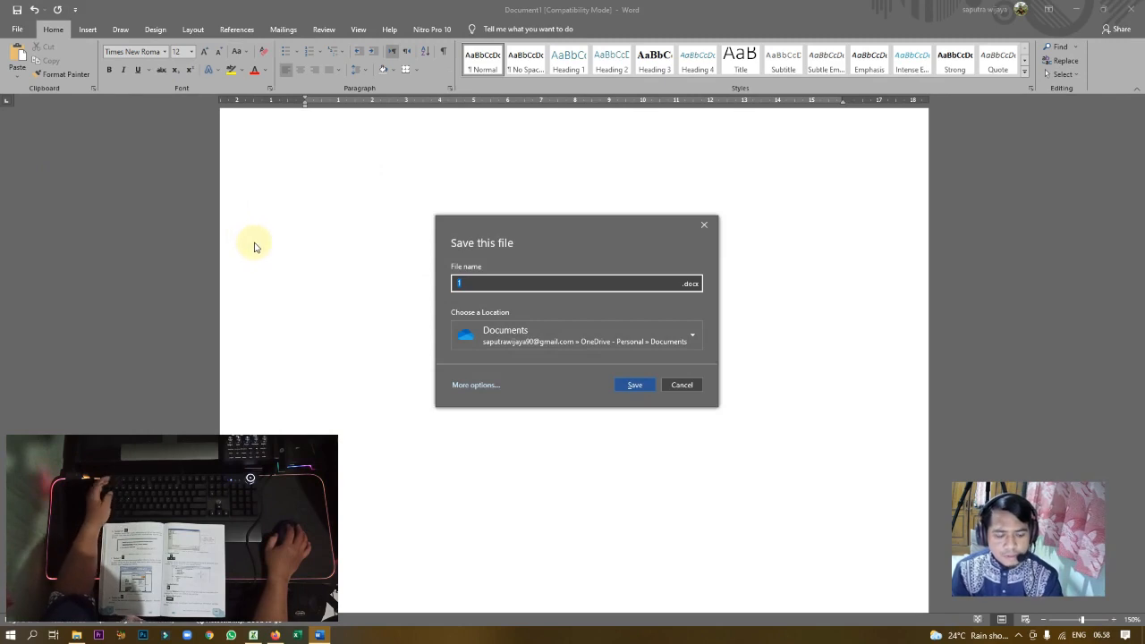
pyautogui.press('Escape')
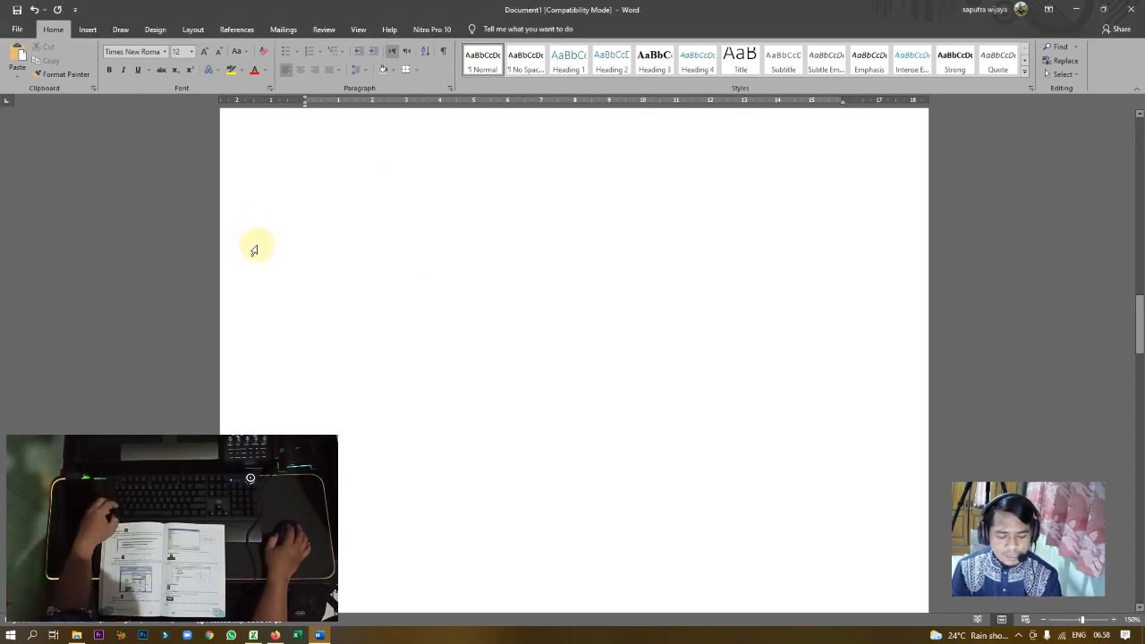
pyautogui.hotkey('ctrl', 's')
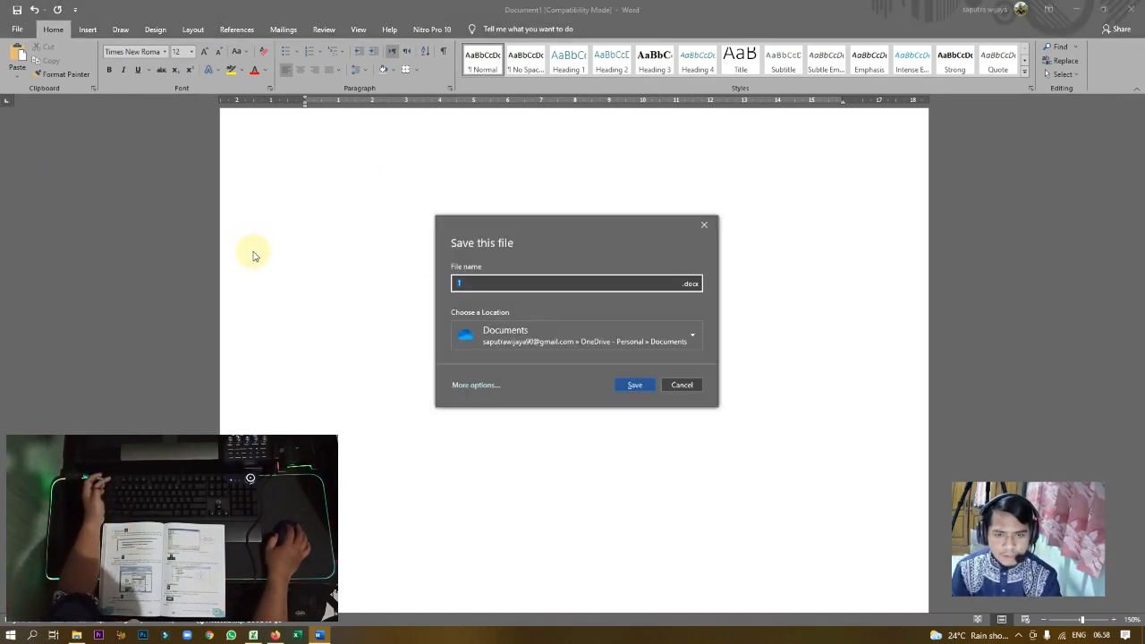
pyautogui.press('Escape')
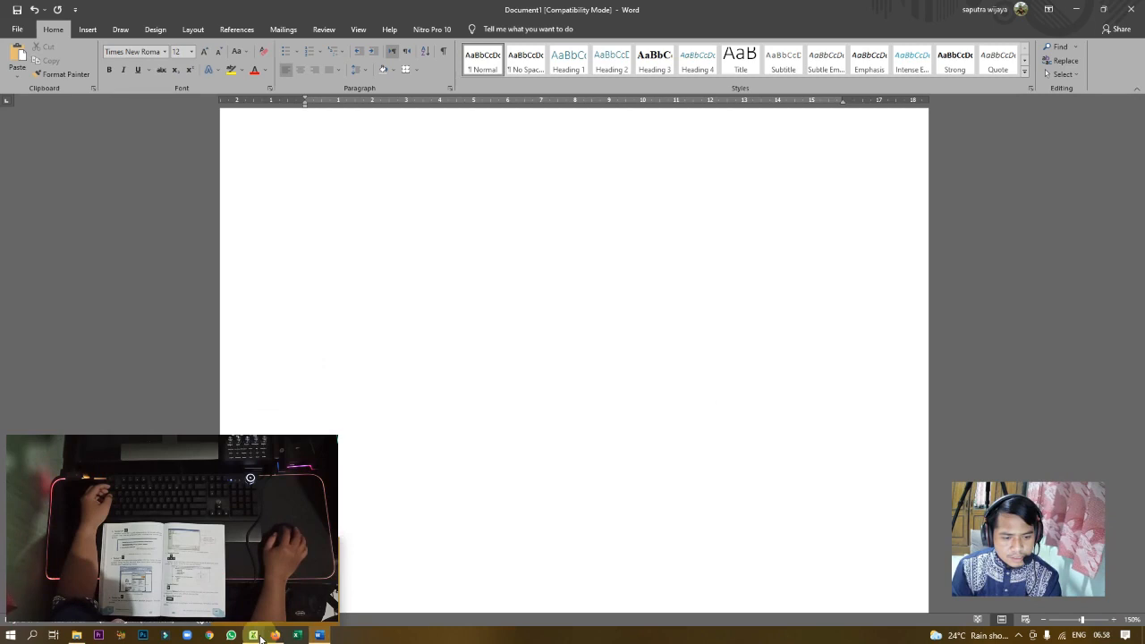
# Step: Place the text cursor after "C E" in the "Untuk itu" paragraph of section 2
pyautogui.scroll(10, 709, 406)
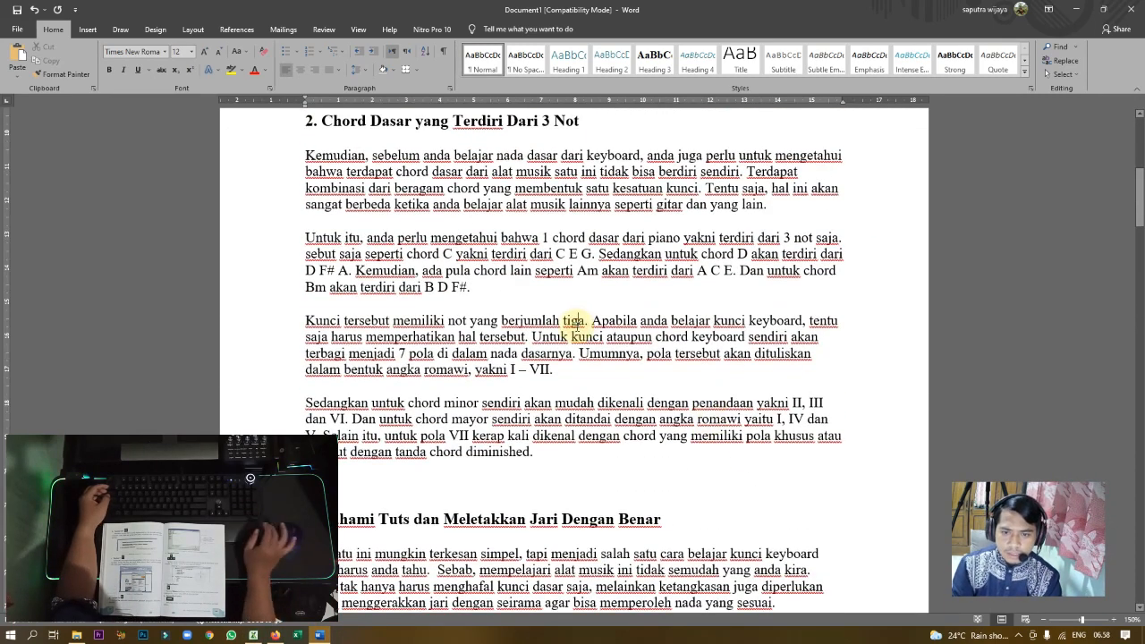
pyautogui.press('Down')
pyautogui.press('Down')
pyautogui.press('Down')
pyautogui.press('Down')
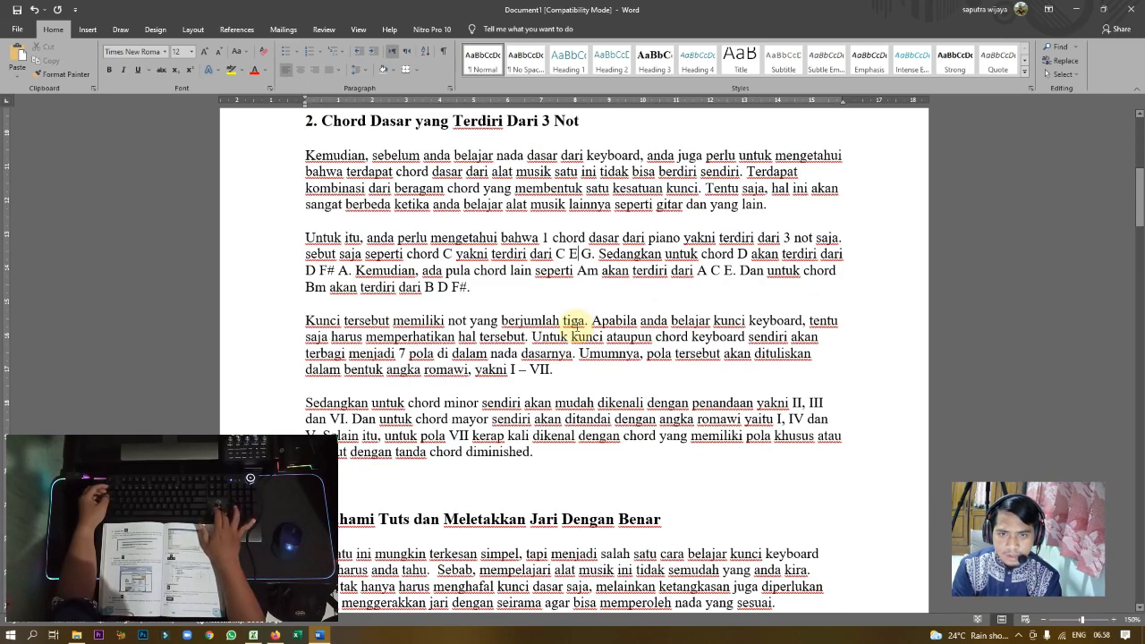
pyautogui.press('Left')
pyautogui.press('Left')
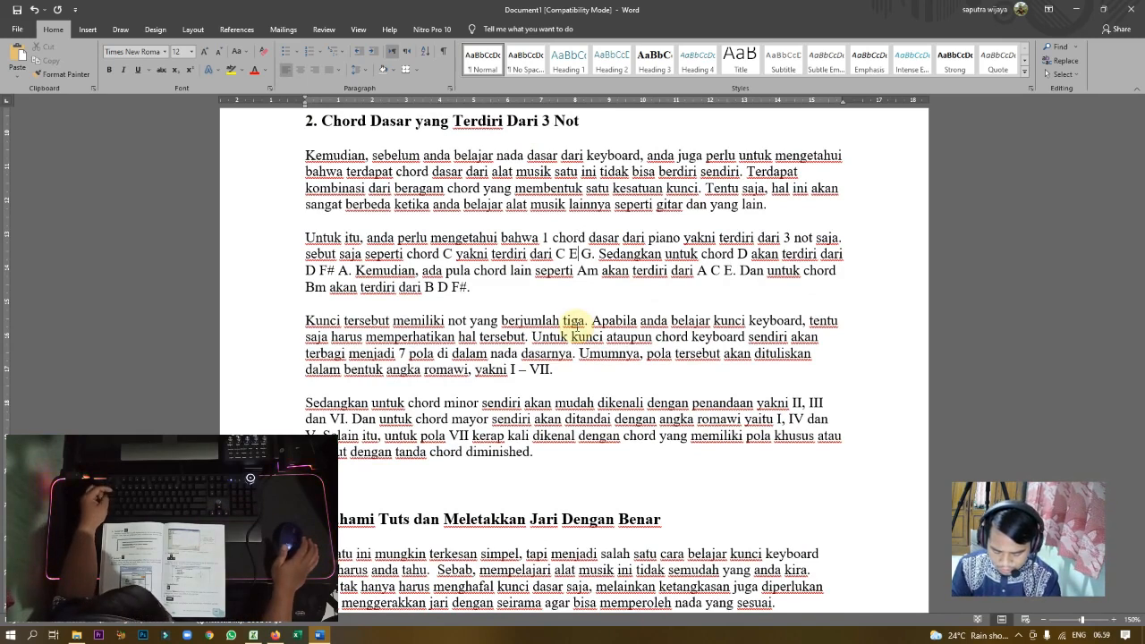
# Step: Delete the words "anda perlu" following "Untuk itu," in the second paragraph of section 2
pyautogui.press('Up')
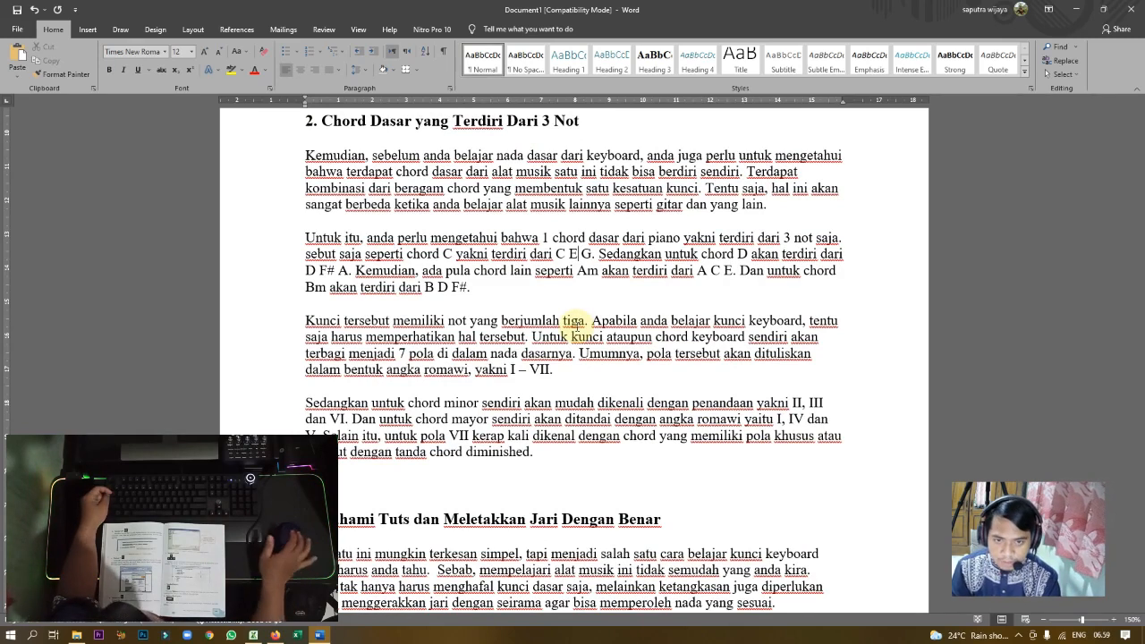
pyautogui.press('Left')
pyautogui.press('Left')
pyautogui.press('Left')
pyautogui.press('Left')
pyautogui.press('Left')
pyautogui.press('Left')
pyautogui.press('Left')
pyautogui.press('Left')
pyautogui.press('Left')
pyautogui.press('Left')
pyautogui.press('Left')
pyautogui.press('Left')
pyautogui.press('Left')
pyautogui.press('Left')
pyautogui.press('Left')
pyautogui.press('Left')
pyautogui.press('Left')
pyautogui.press('Left')
pyautogui.press('Left')
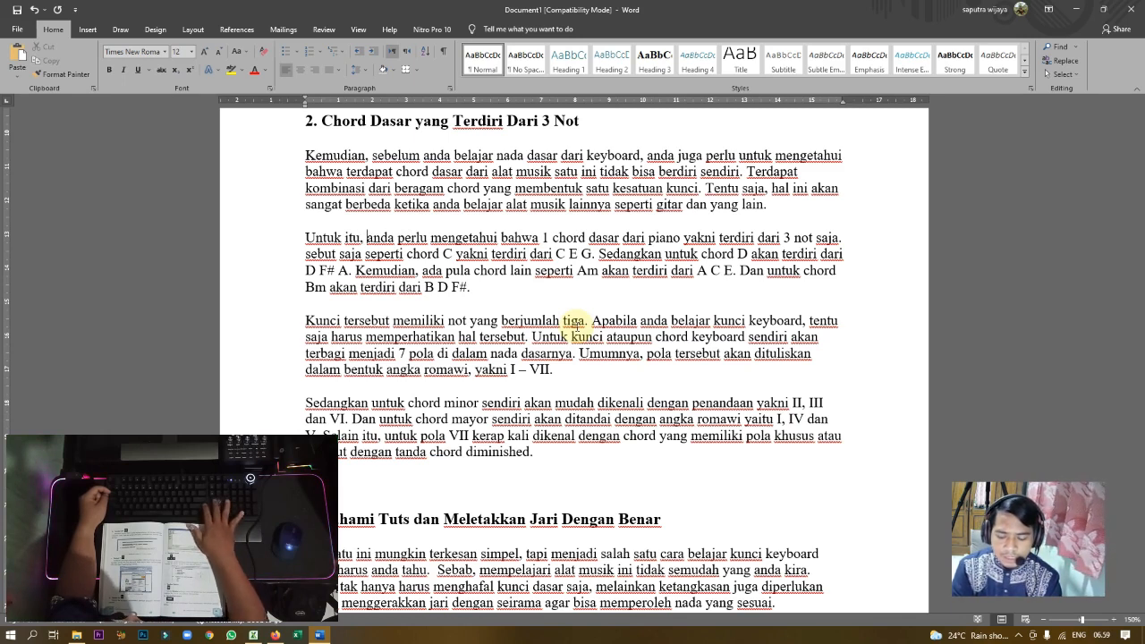
pyautogui.press('Delete')
pyautogui.press('Delete')
pyautogui.press('Delete')
pyautogui.press('Delete')
pyautogui.press('Delete')
pyautogui.press('Delete')
pyautogui.press('Delete')
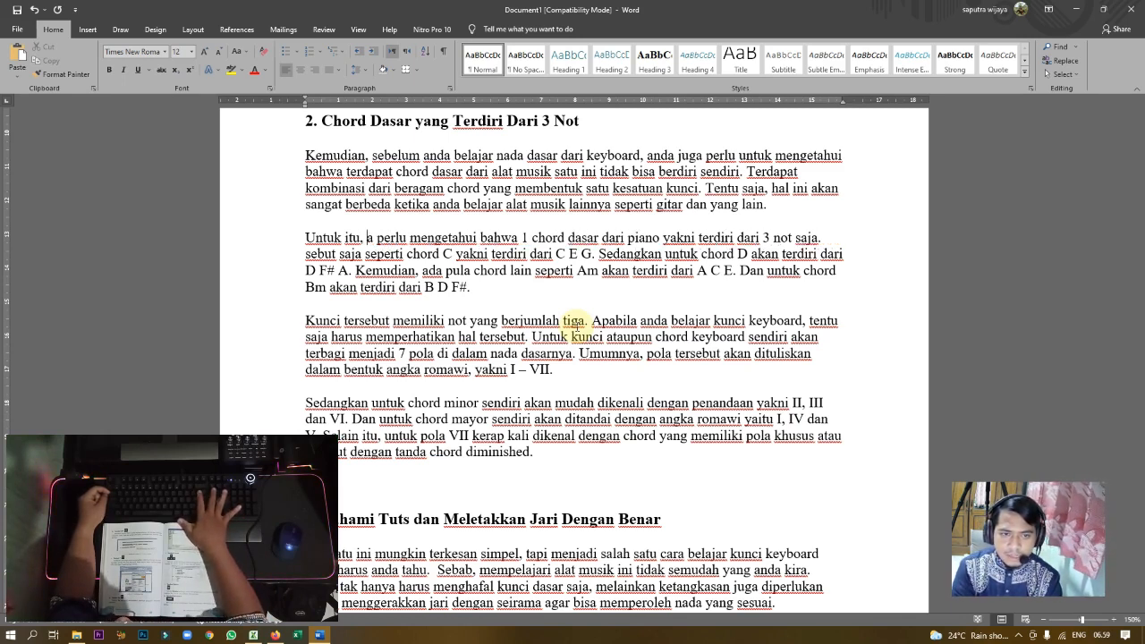
pyautogui.press('Delete')
pyautogui.press('Delete')
pyautogui.press('Delete')
pyautogui.press('Delete')
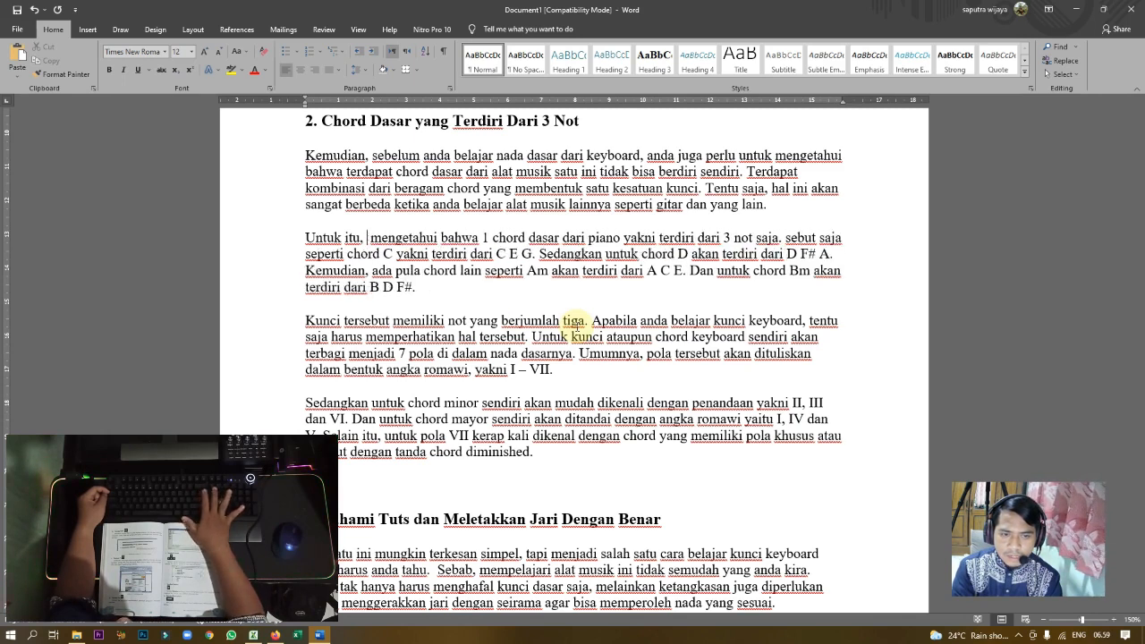
pyautogui.press('Delete')
# Step: Erase "Untuk itu," backwards from in front of "mengetahui" so the paragraph begins with that word
pyautogui.press('BackSpace')
pyautogui.press('BackSpace')
pyautogui.press('BackSpace')
pyautogui.press('BackSpace')
pyautogui.press('BackSpace')
pyautogui.press('BackSpace')
pyautogui.press('BackSpace')
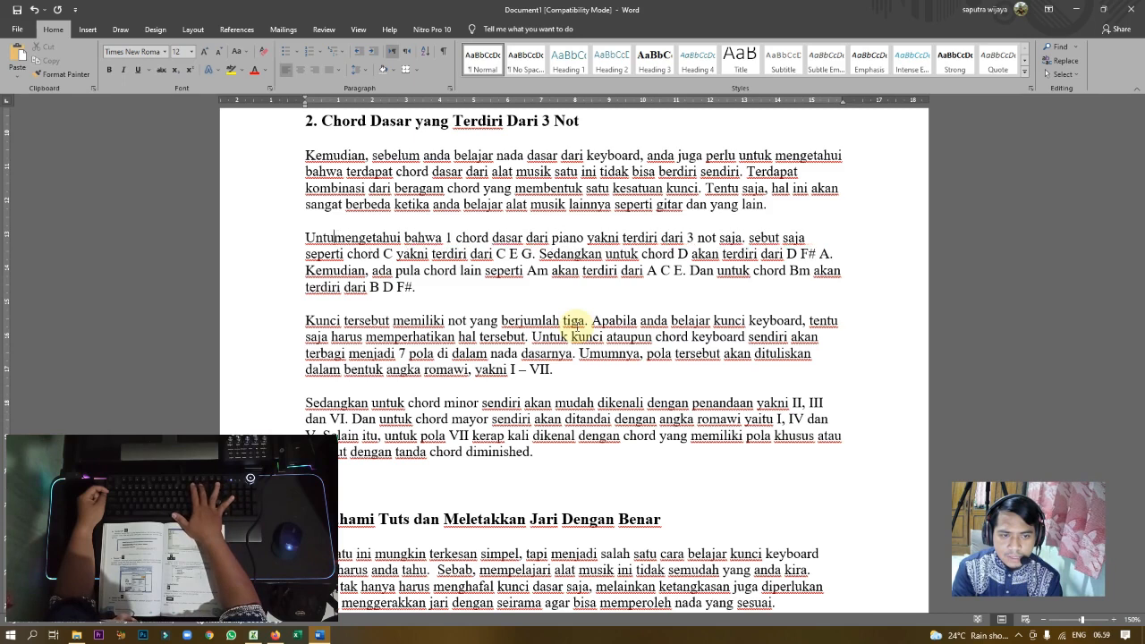
pyautogui.press('BackSpace')
pyautogui.press('BackSpace')
pyautogui.press('BackSpace')
pyautogui.press('BackSpace')
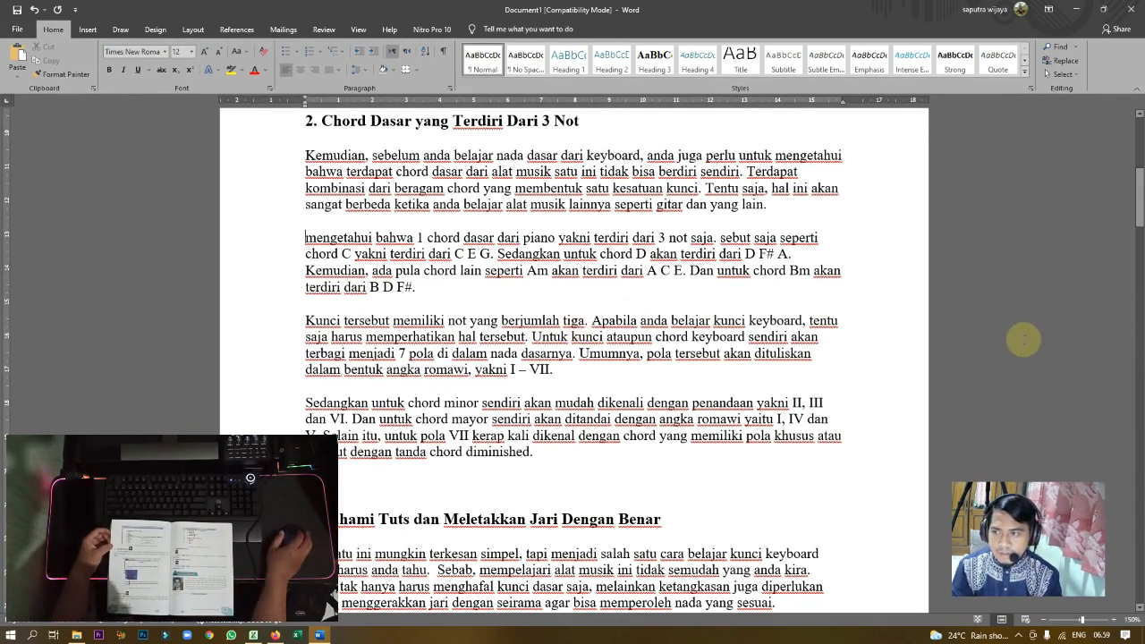
# Step: Place the text cursor at the end of section 3's first paragraph, then jump to the line's start and back to its end
pyautogui.scroll(-8, 707, 278)
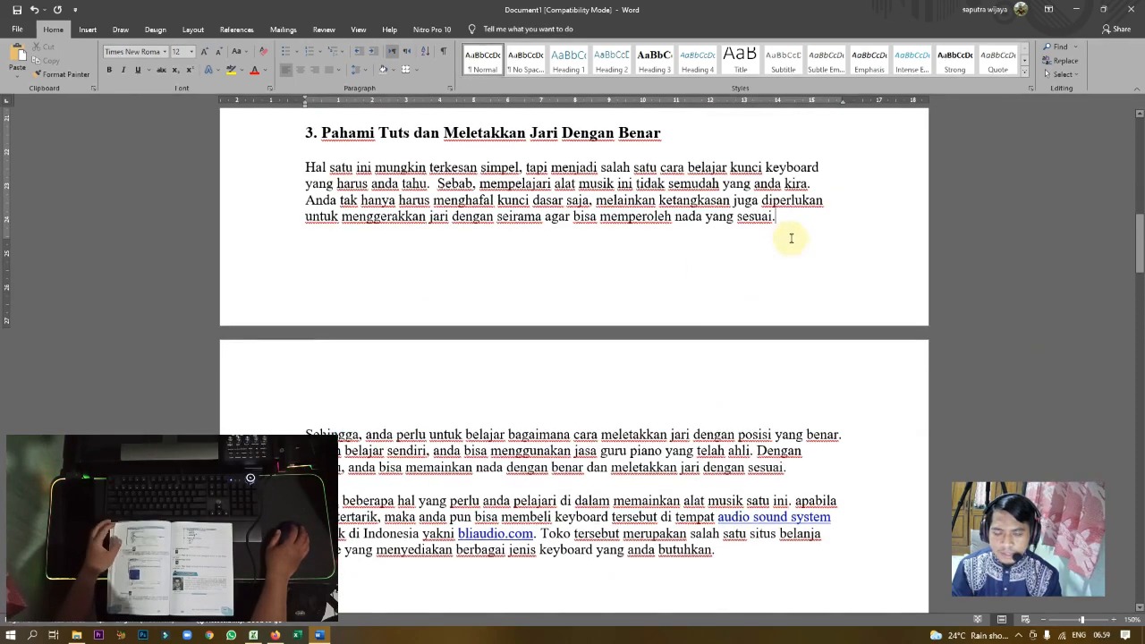
pyautogui.scroll(-4, 786, 239)
pyautogui.scroll(1, 775, 247)
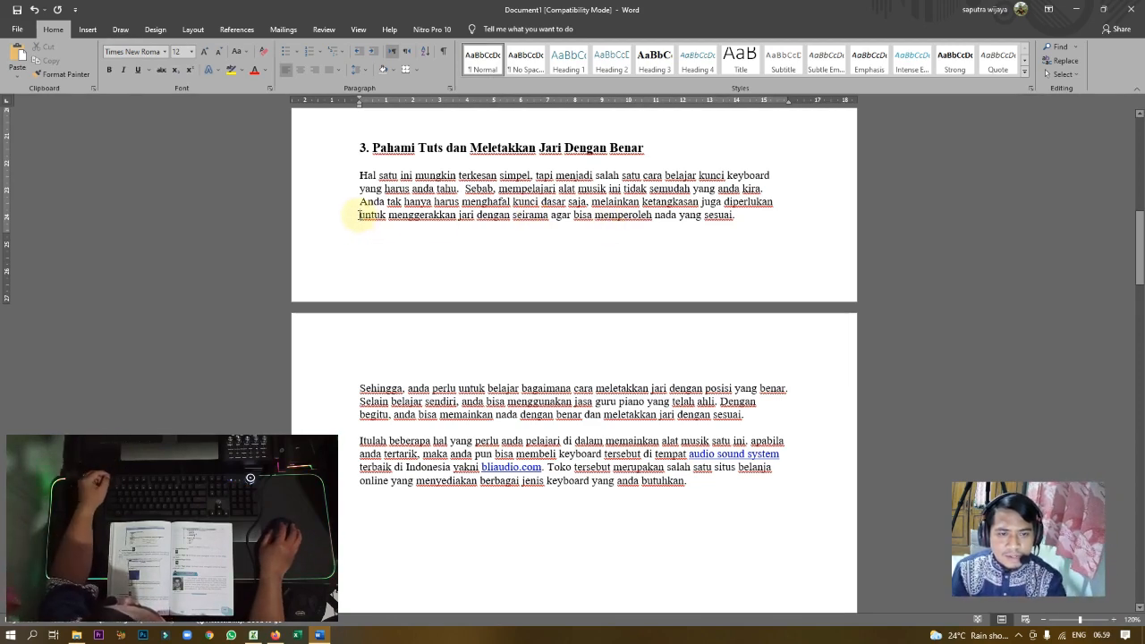
pyautogui.click(741, 216)
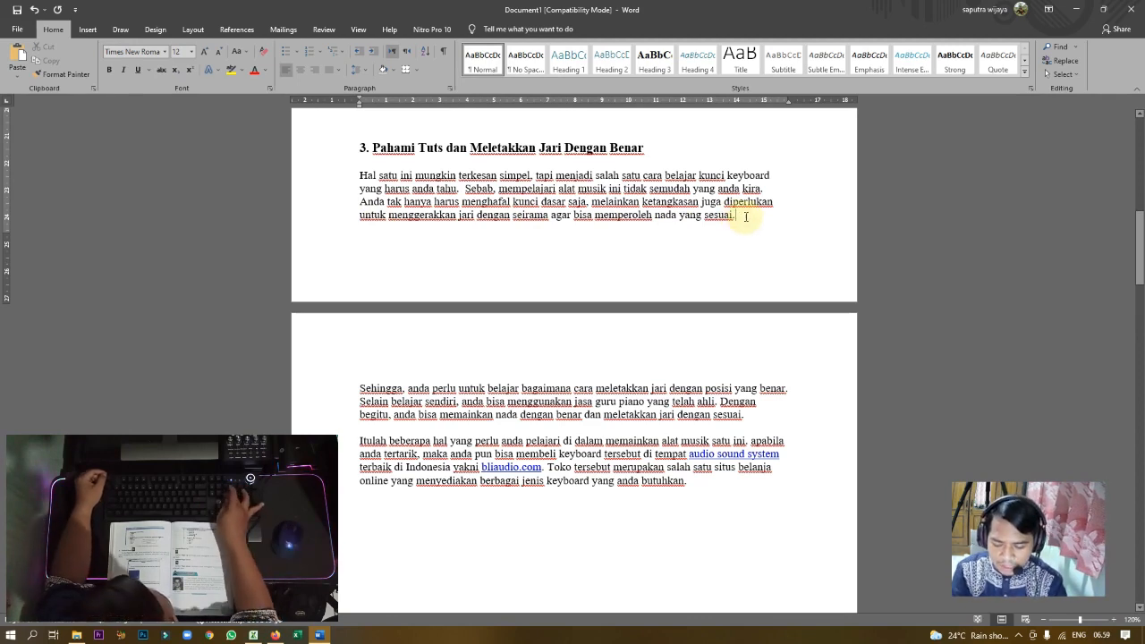
pyautogui.press('Home')
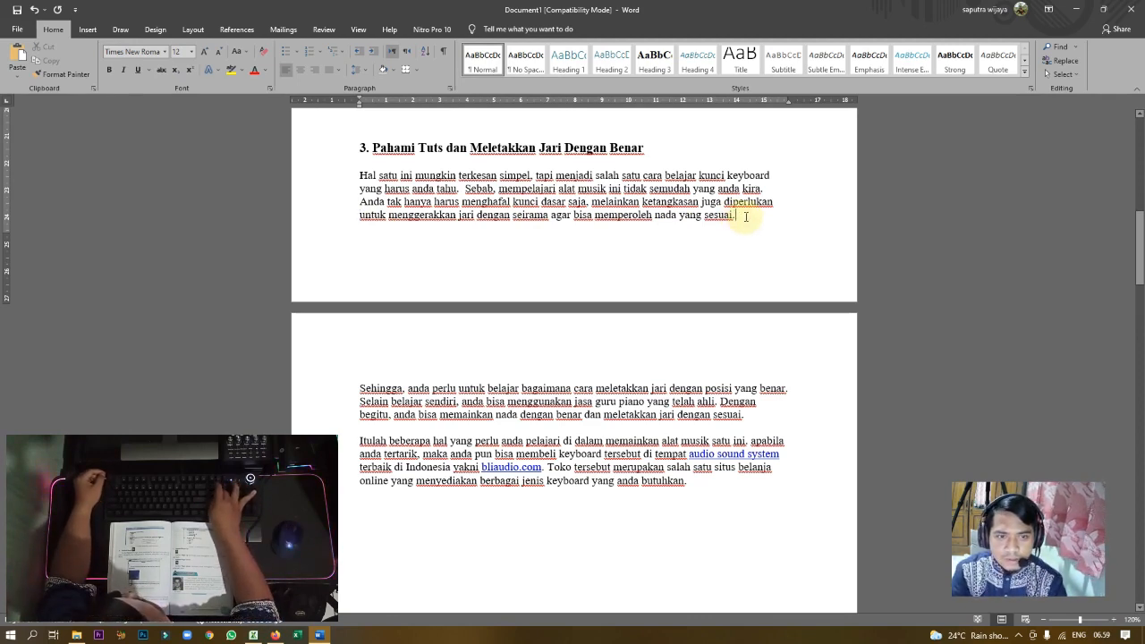
pyautogui.press('End')
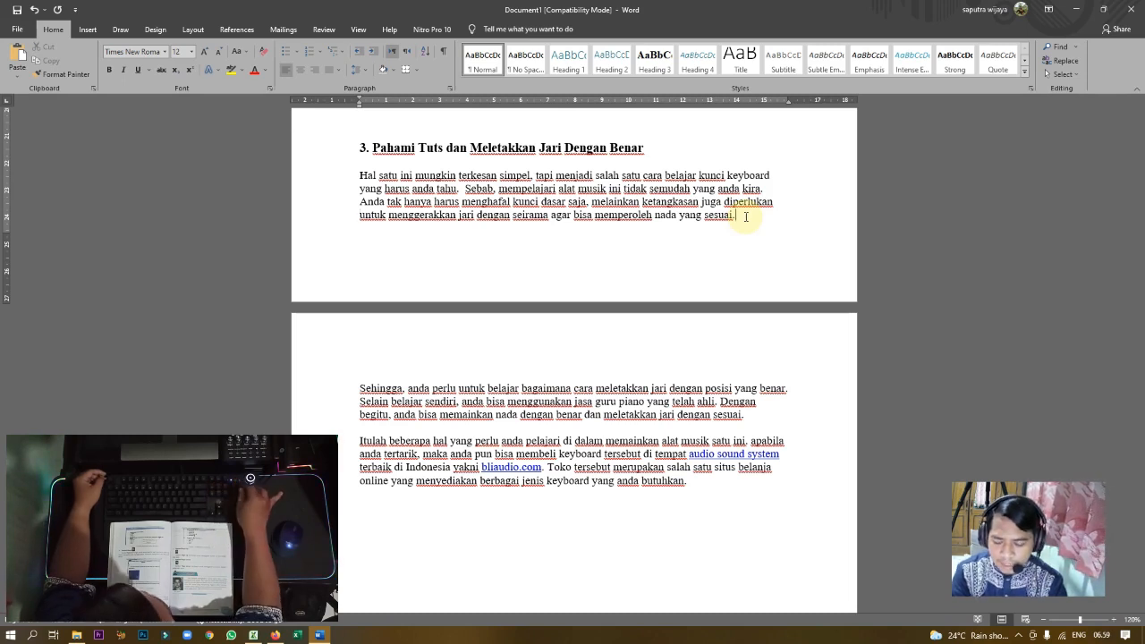
# Step: Page up and down through the document, finishing at the start of the section 1 heading
pyautogui.press('pageup')
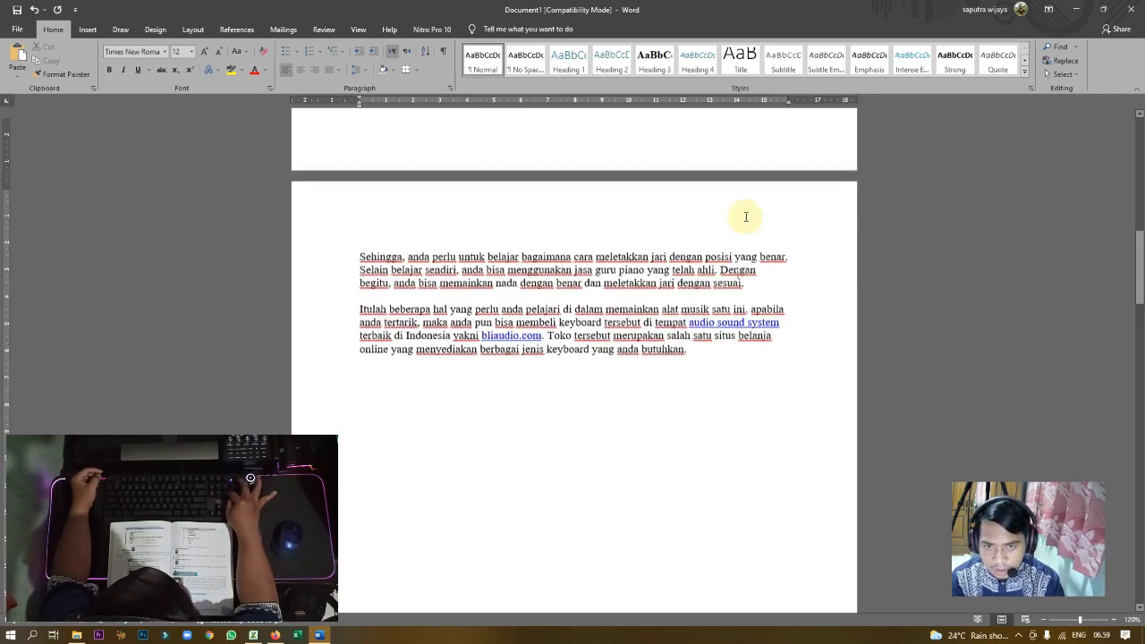
pyautogui.press('pagedown')
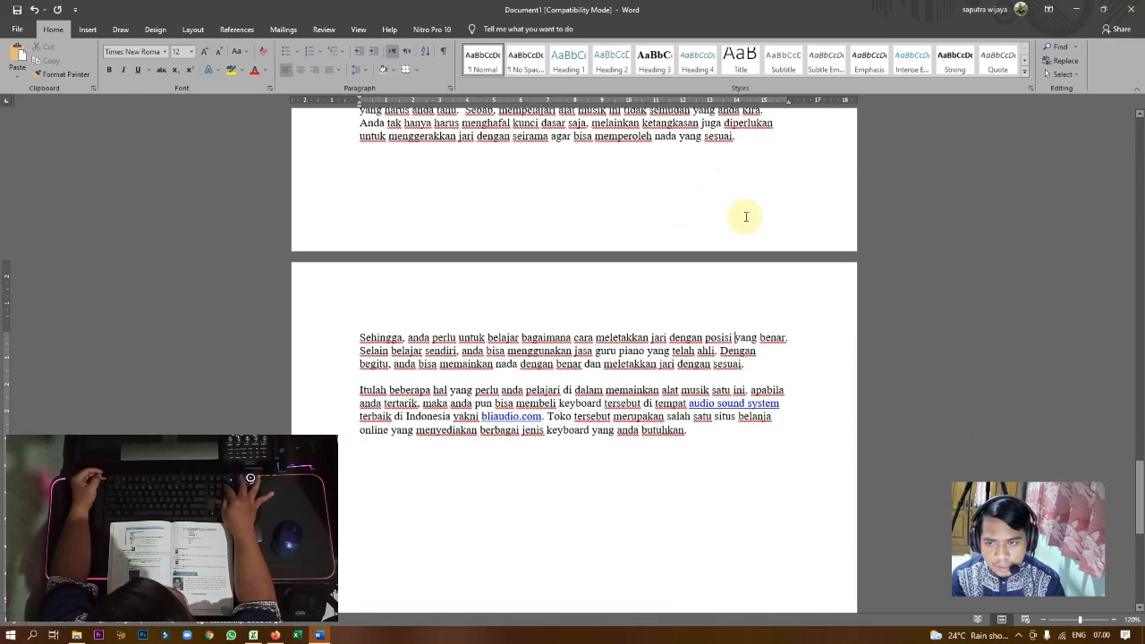
pyautogui.press('pageup')
pyautogui.press('pageup')
pyautogui.press('pageup')
pyautogui.press('pageup')
pyautogui.press('pageup')
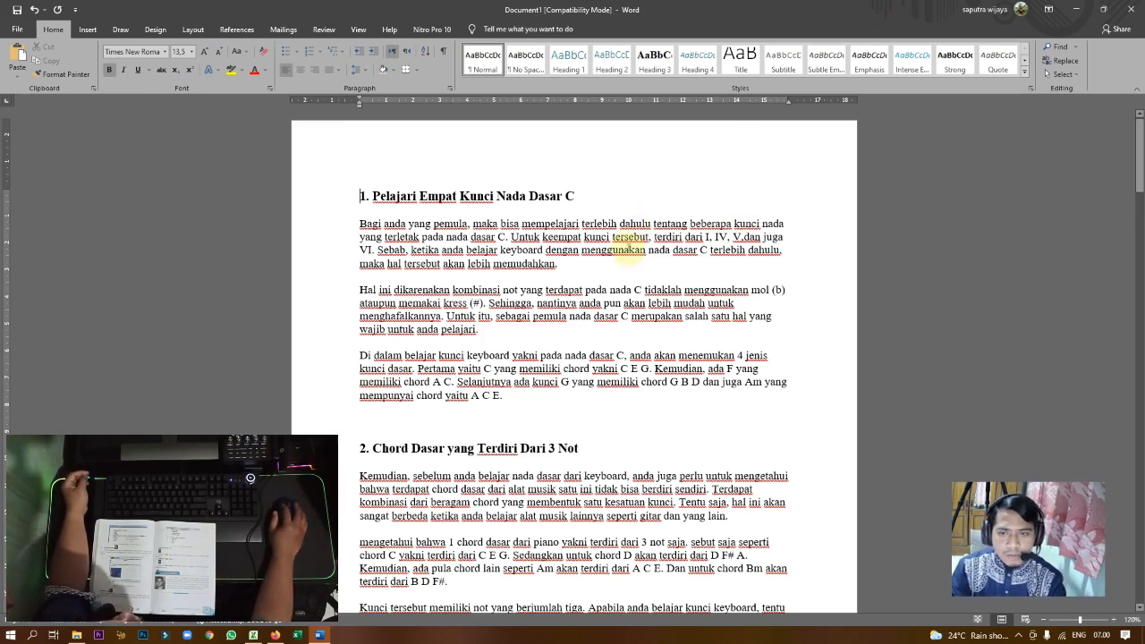
pyautogui.click(623, 266)
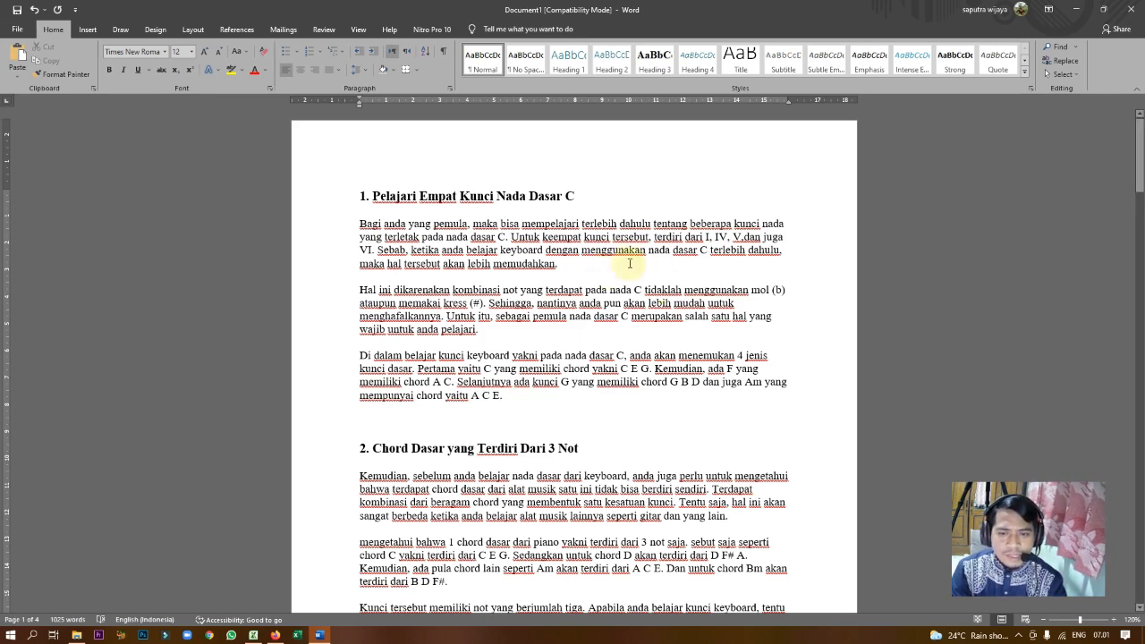
pyautogui.click(659, 336)
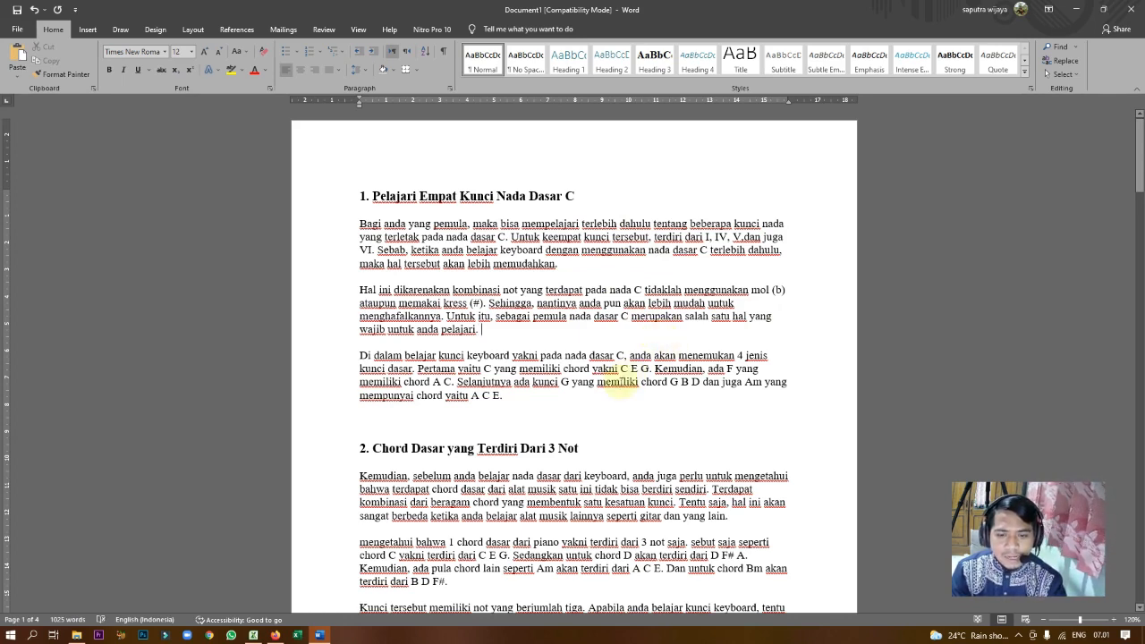
pyautogui.click(610, 411)
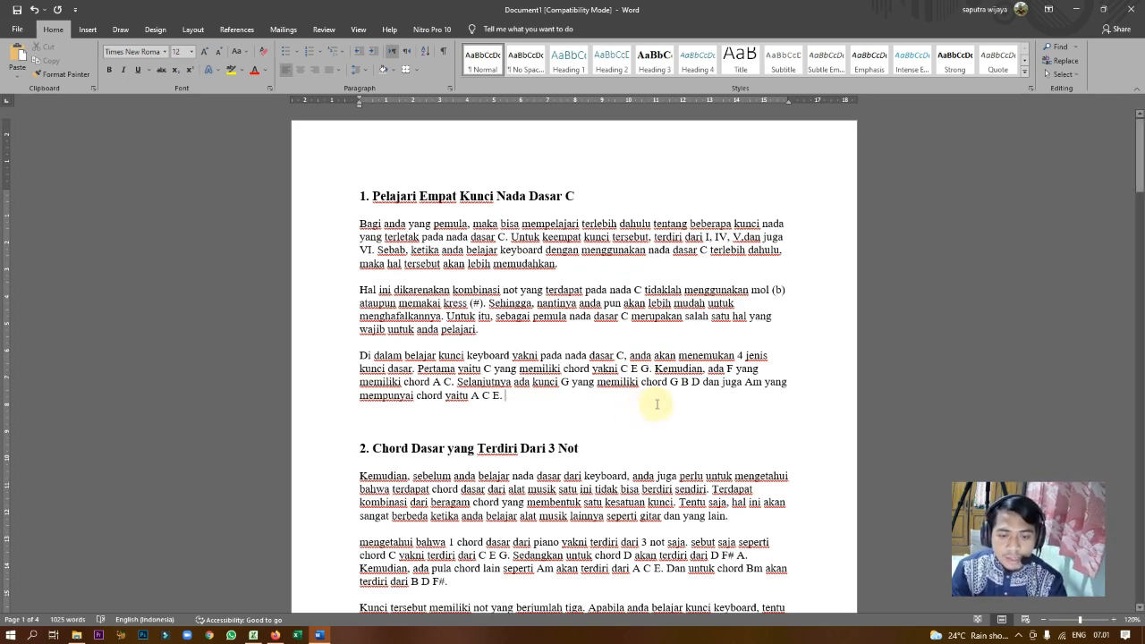
pyautogui.scroll(-5, 650, 406)
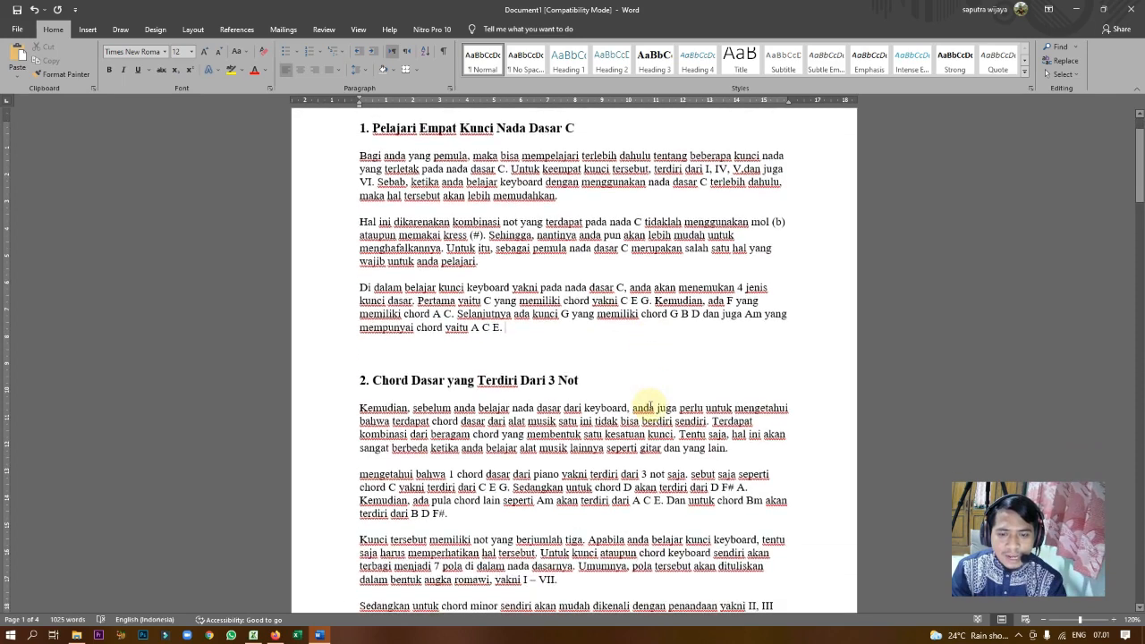
pyautogui.scroll(-2, 650, 406)
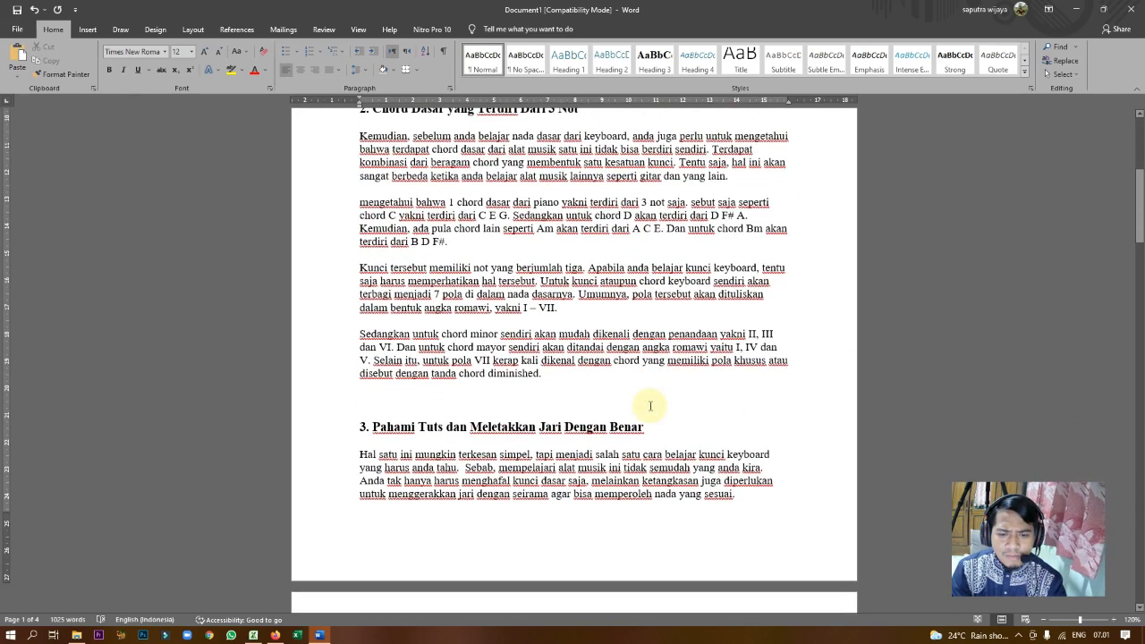
pyautogui.scroll(3, 647, 404)
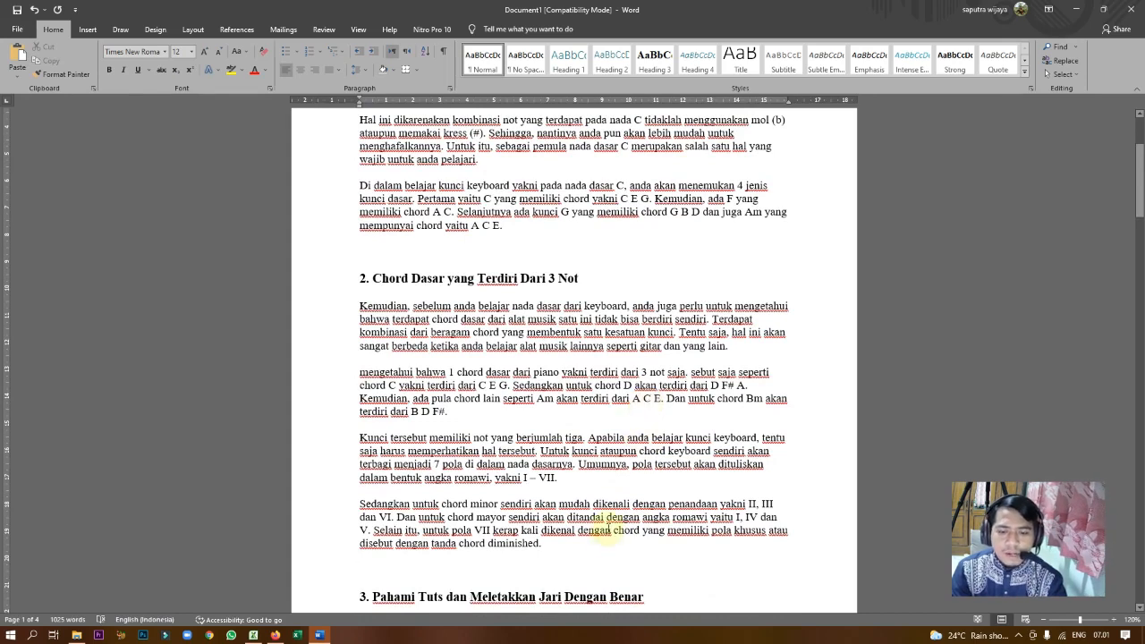
pyautogui.click(599, 547)
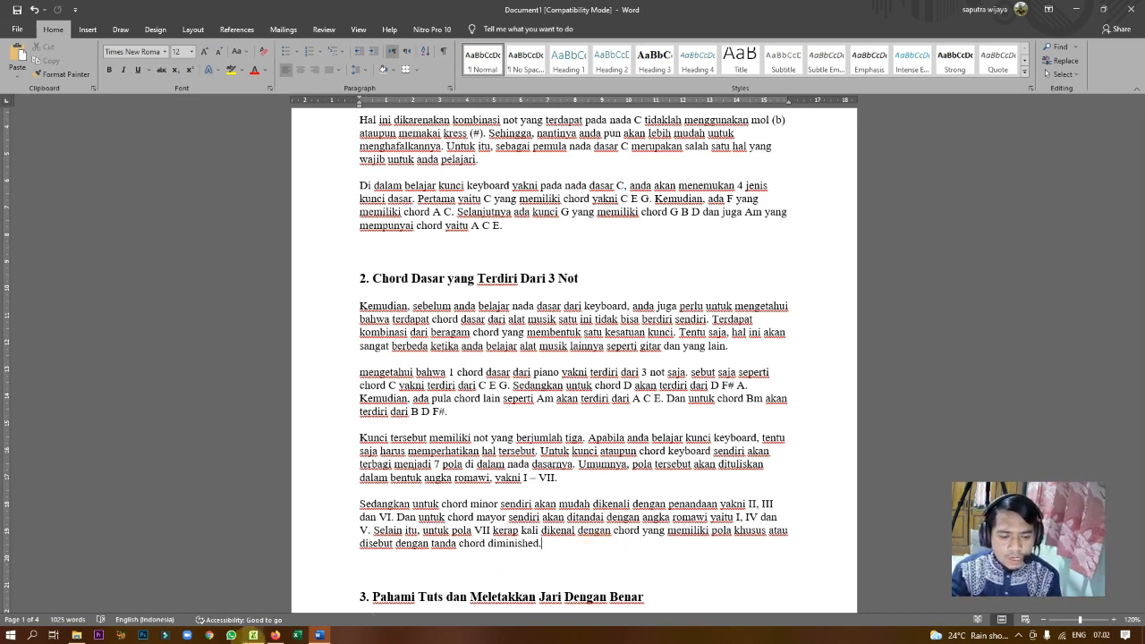
pyautogui.moveTo(257, 638)
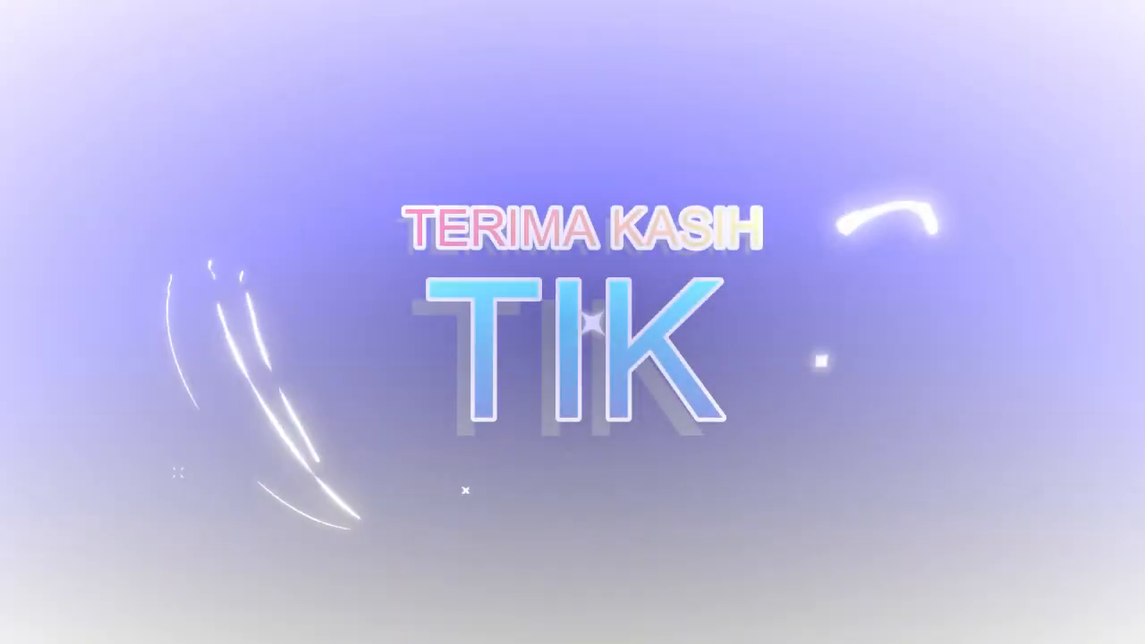